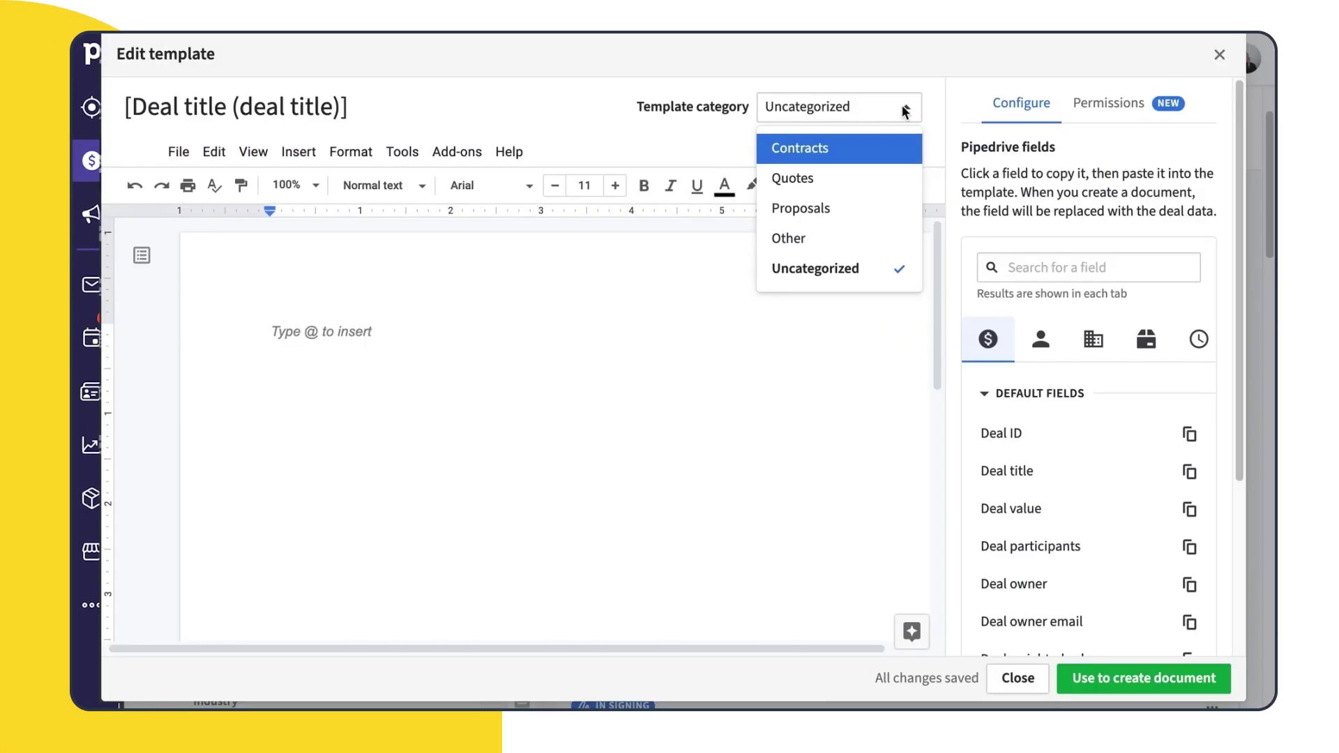
# File the template under Proposals and review the signers of proposal Version 2
pyautogui.click(885, 209)
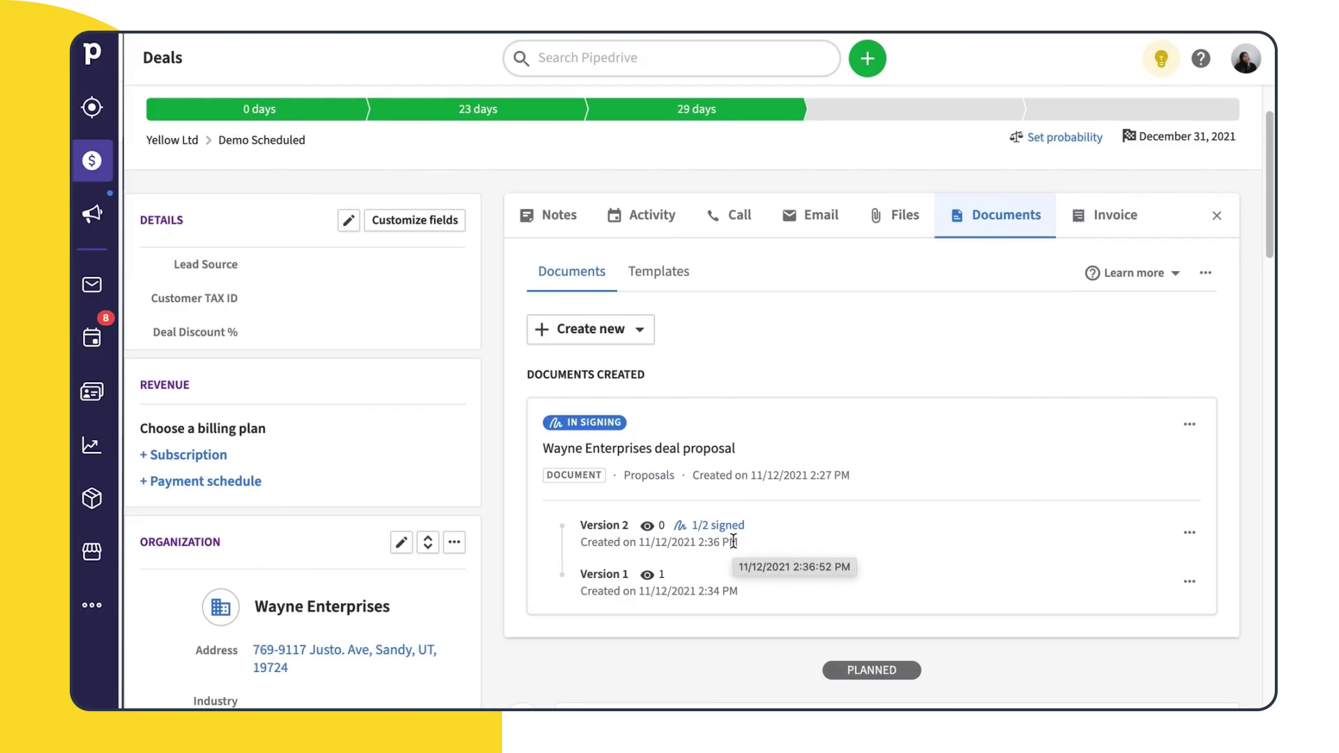
pyautogui.click(1189, 536)
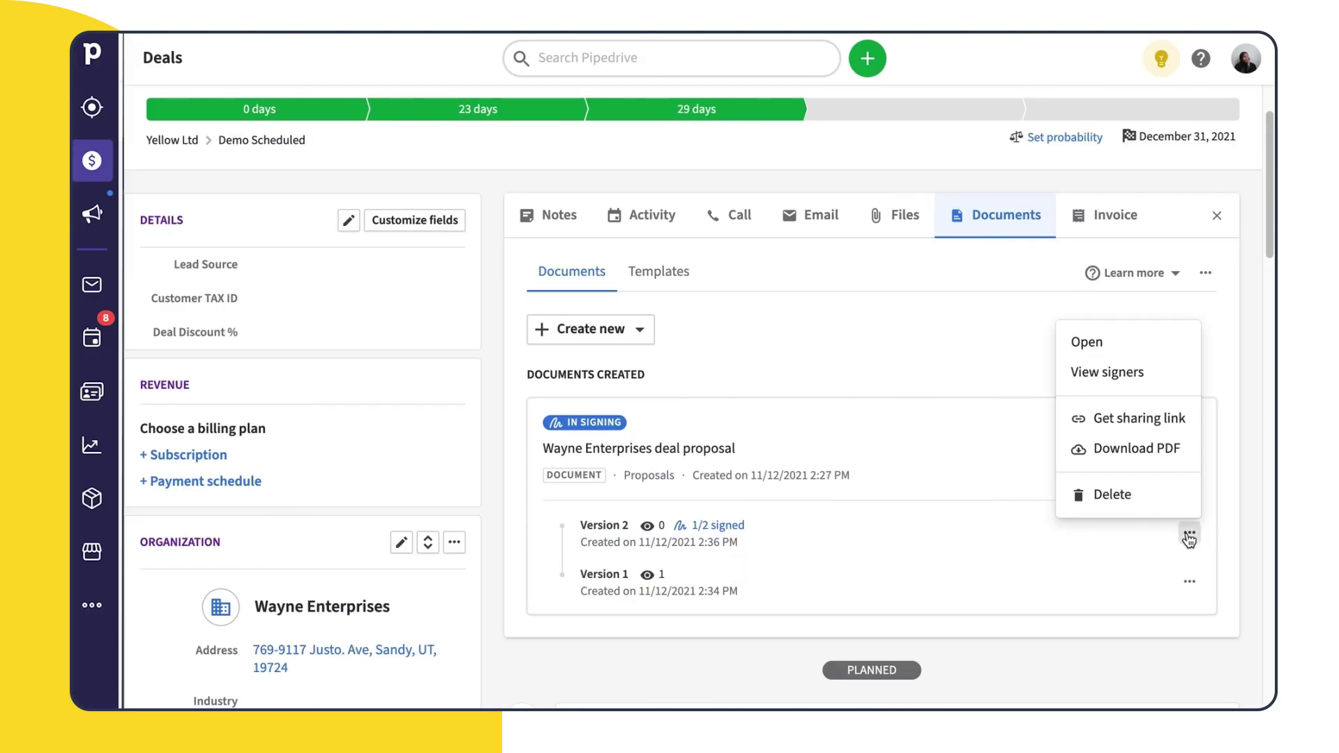
pyautogui.click(1152, 389)
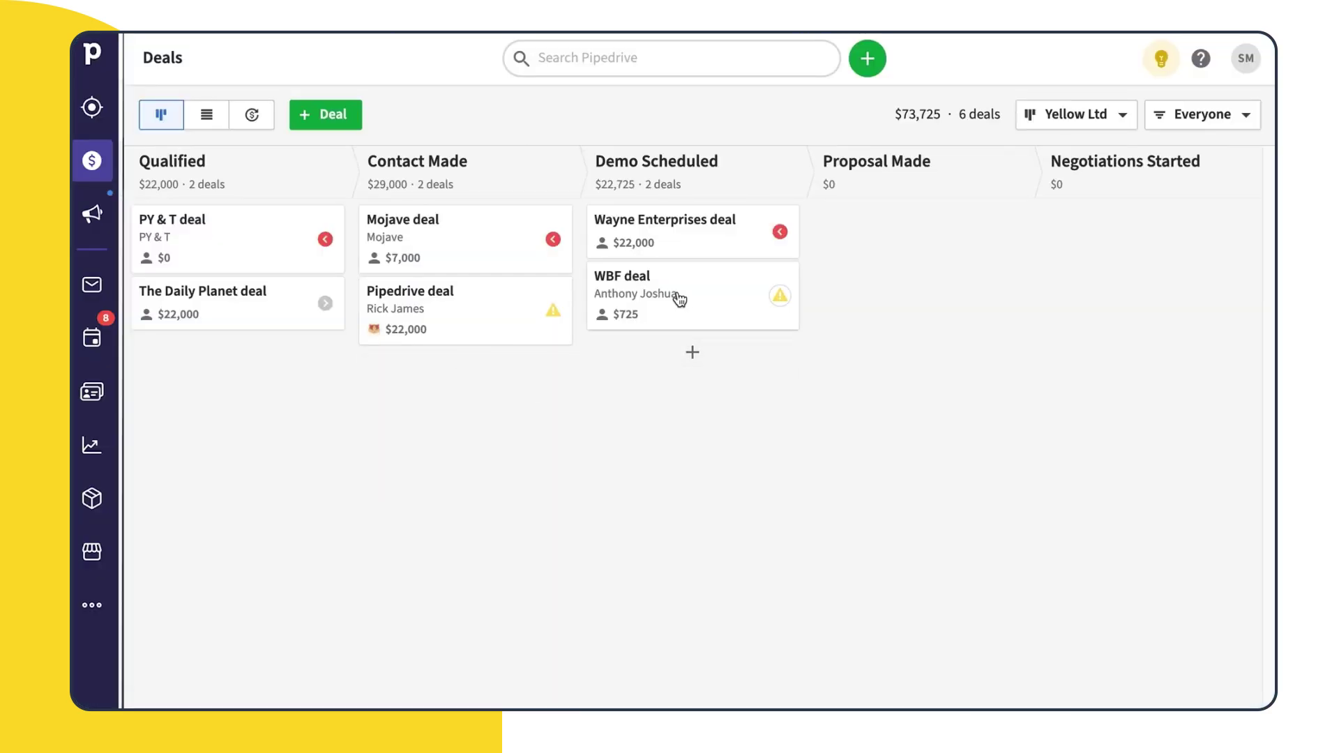
# Open the WBF deal's Documents tab and start exploring Smart Docs
pyautogui.click(693, 308)
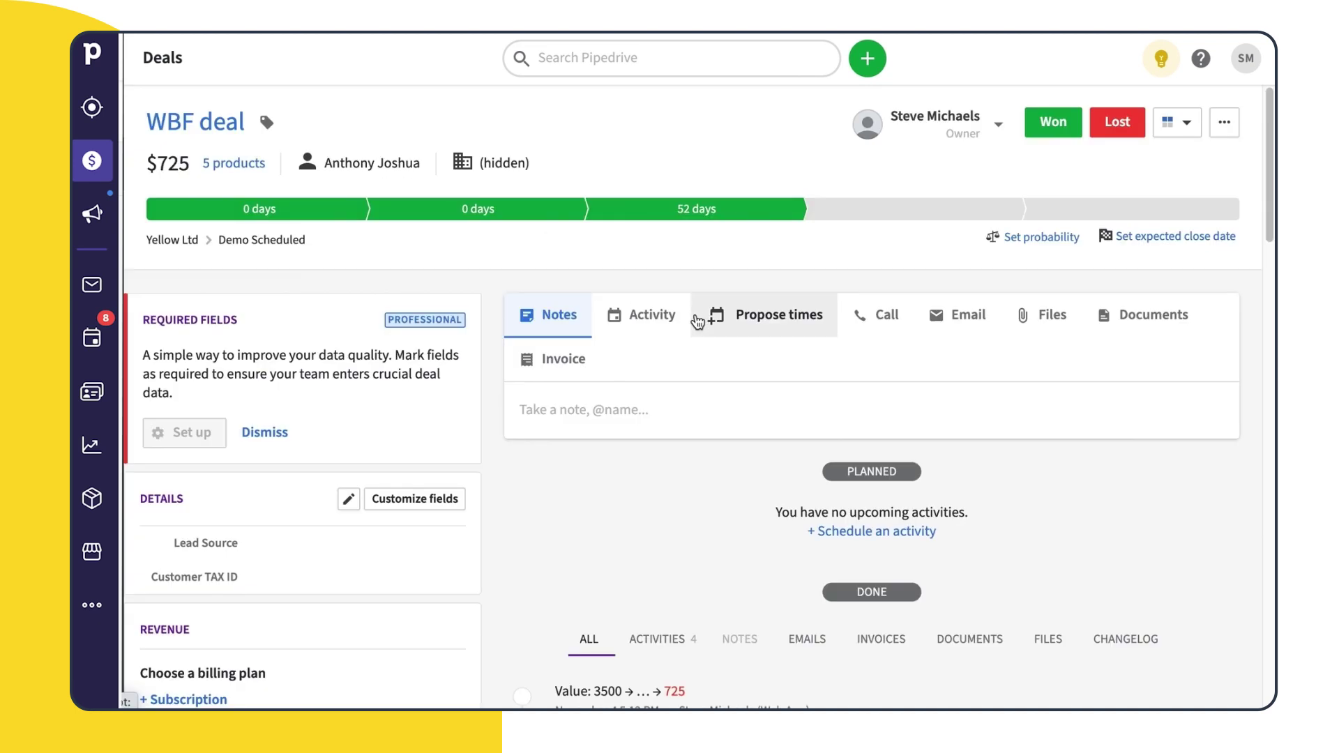
pyautogui.click(1156, 335)
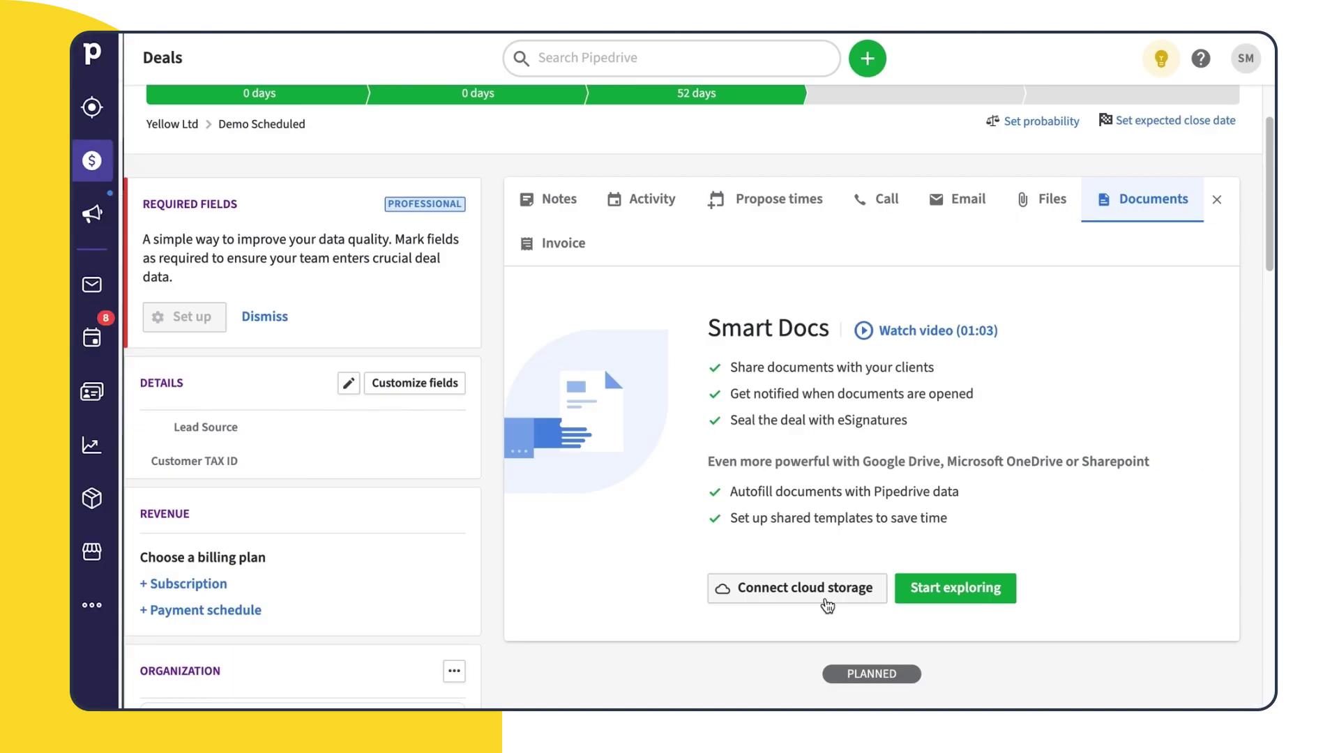
pyautogui.click(958, 597)
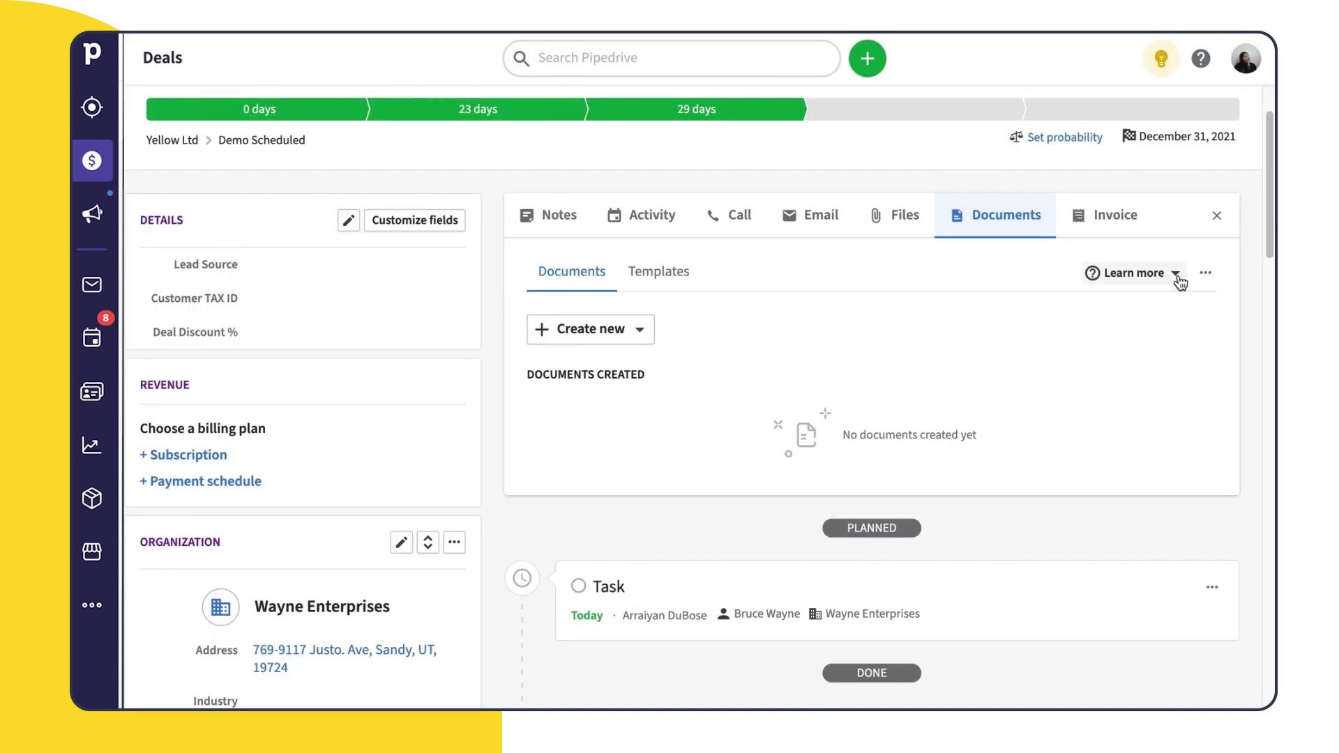
# Upload ProductBrochure.pdf from the Desktop to the deal through Learn more
pyautogui.click(1177, 276)
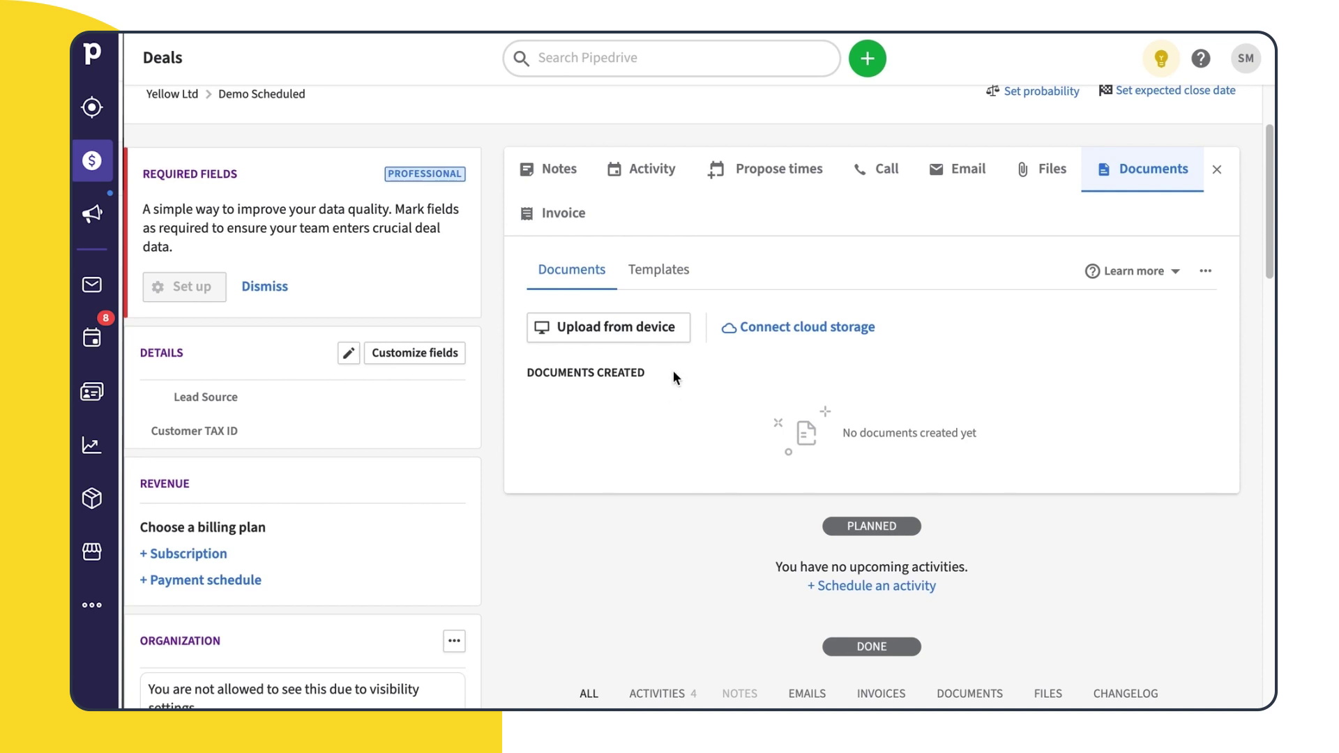
pyautogui.click(627, 334)
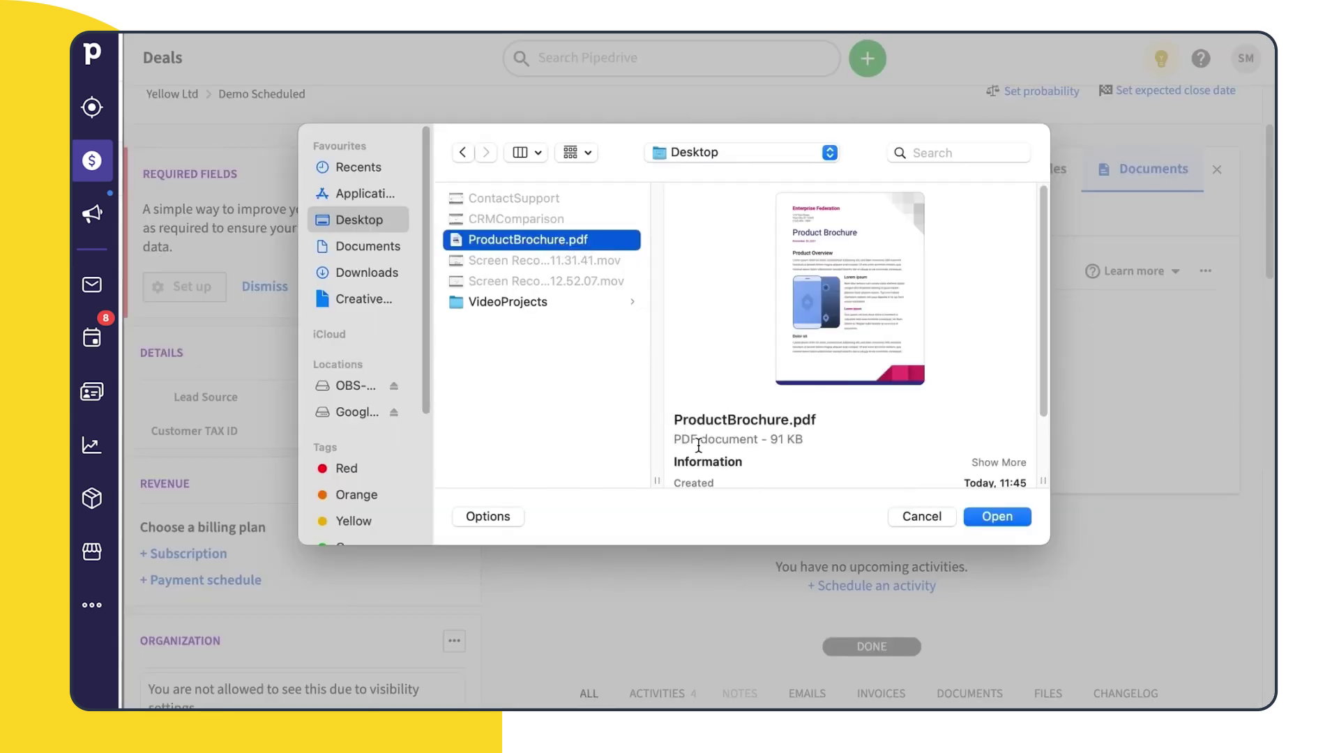
pyautogui.click(997, 517)
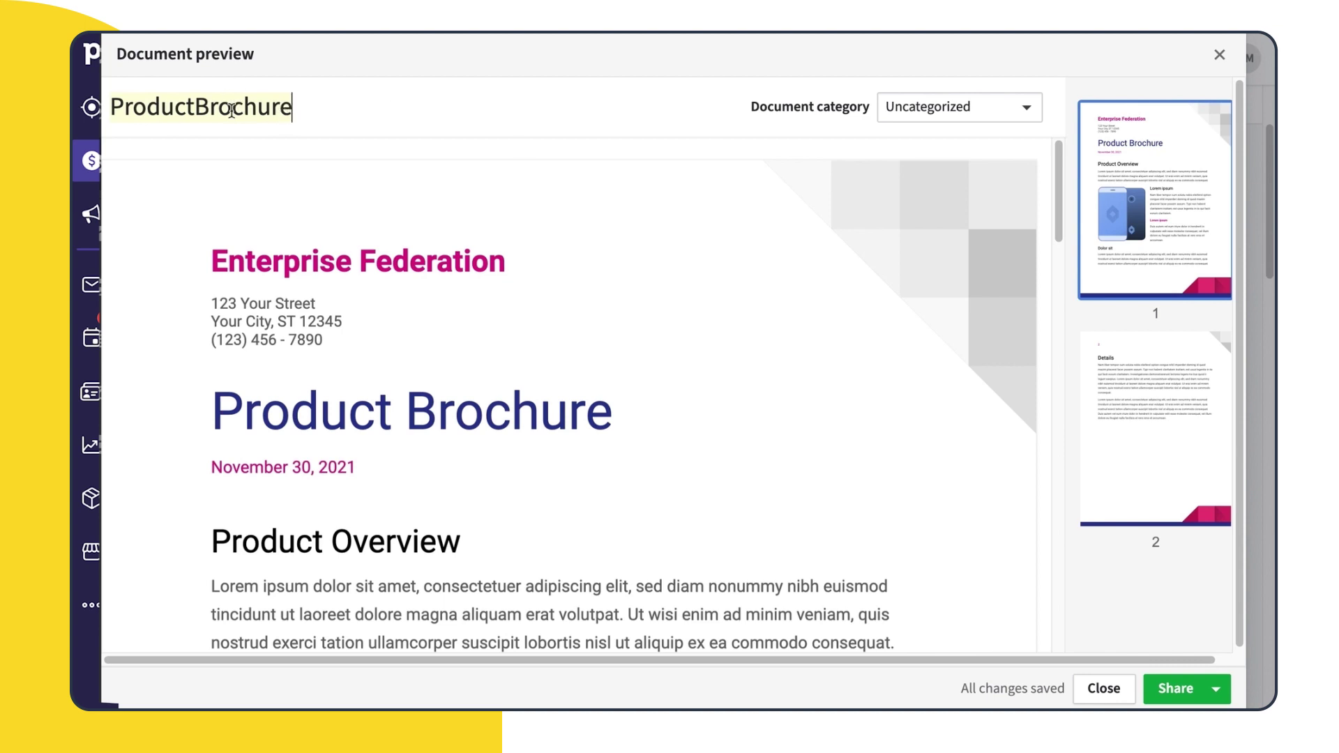
# Retitle the document 'Product Brochure' and set its category to Other
pyautogui.click(193, 106)
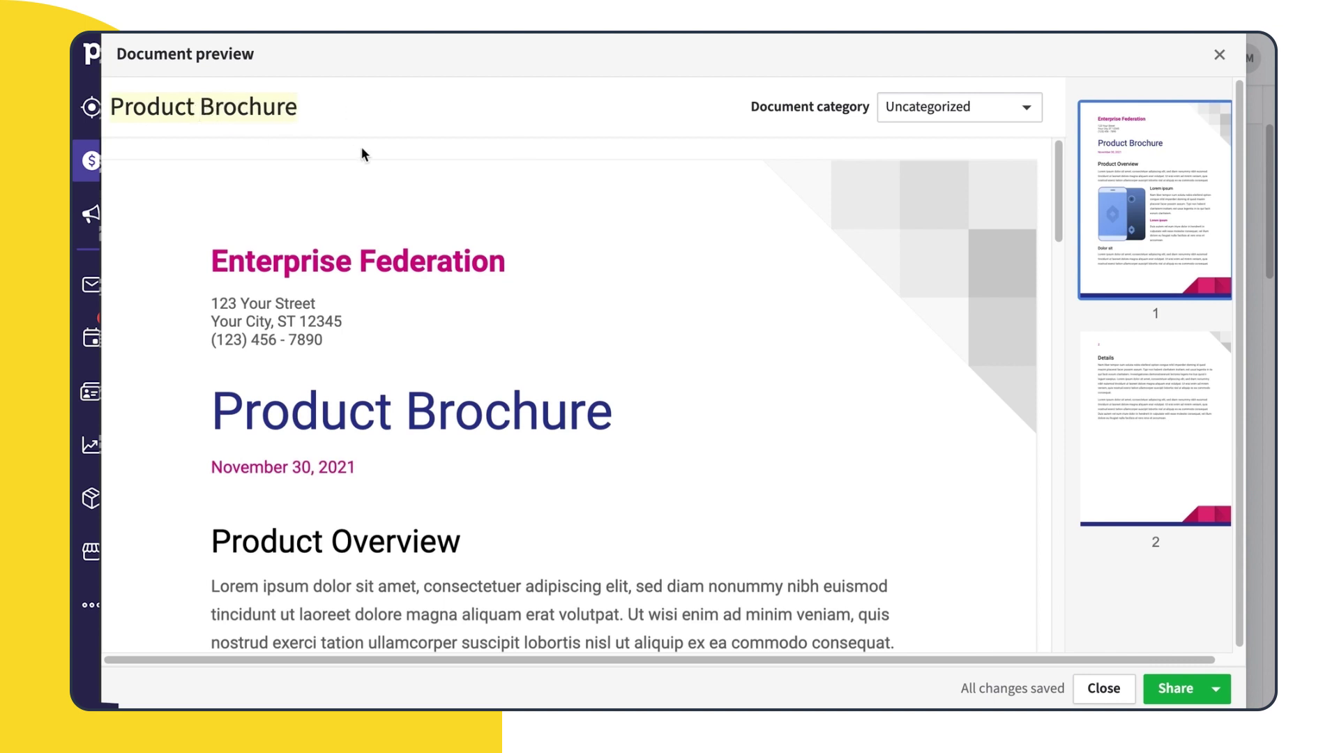
pyautogui.click(1026, 109)
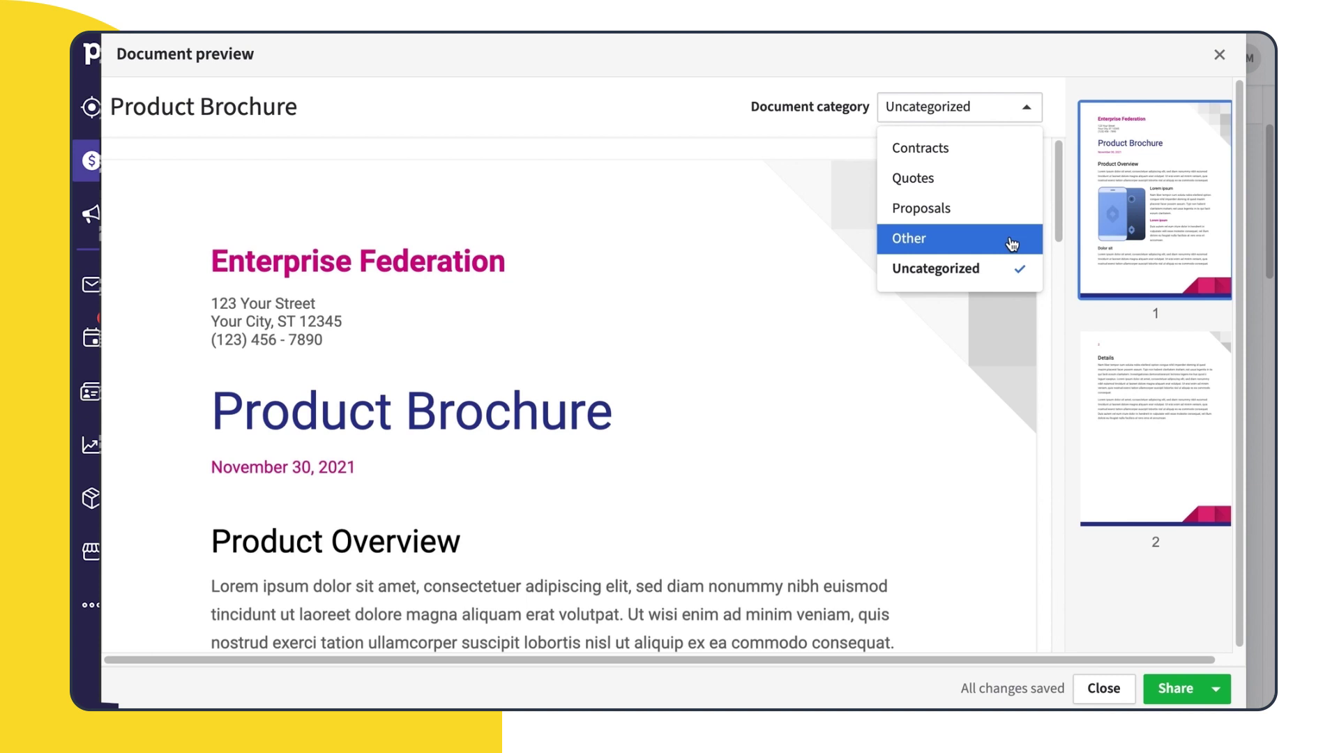
pyautogui.click(1010, 240)
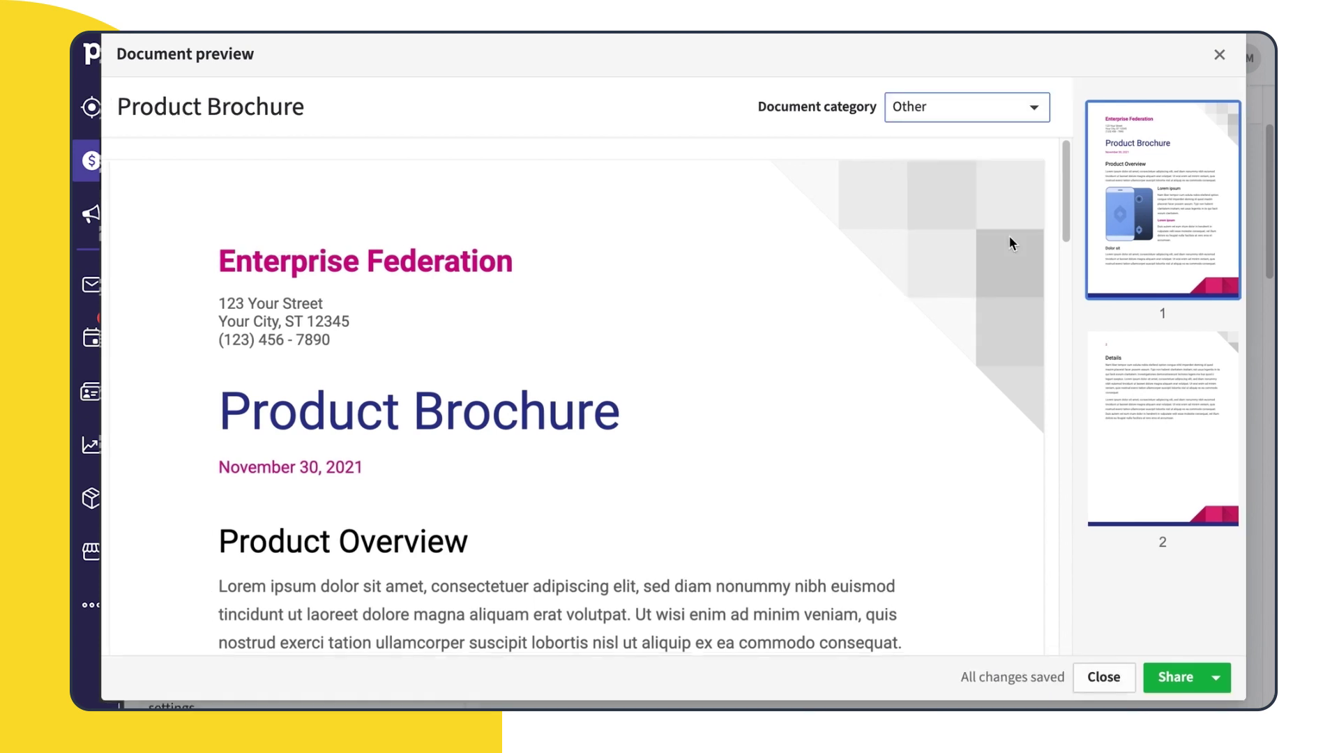
pyautogui.moveTo(1066, 219); pyautogui.dragTo(1041, 161)
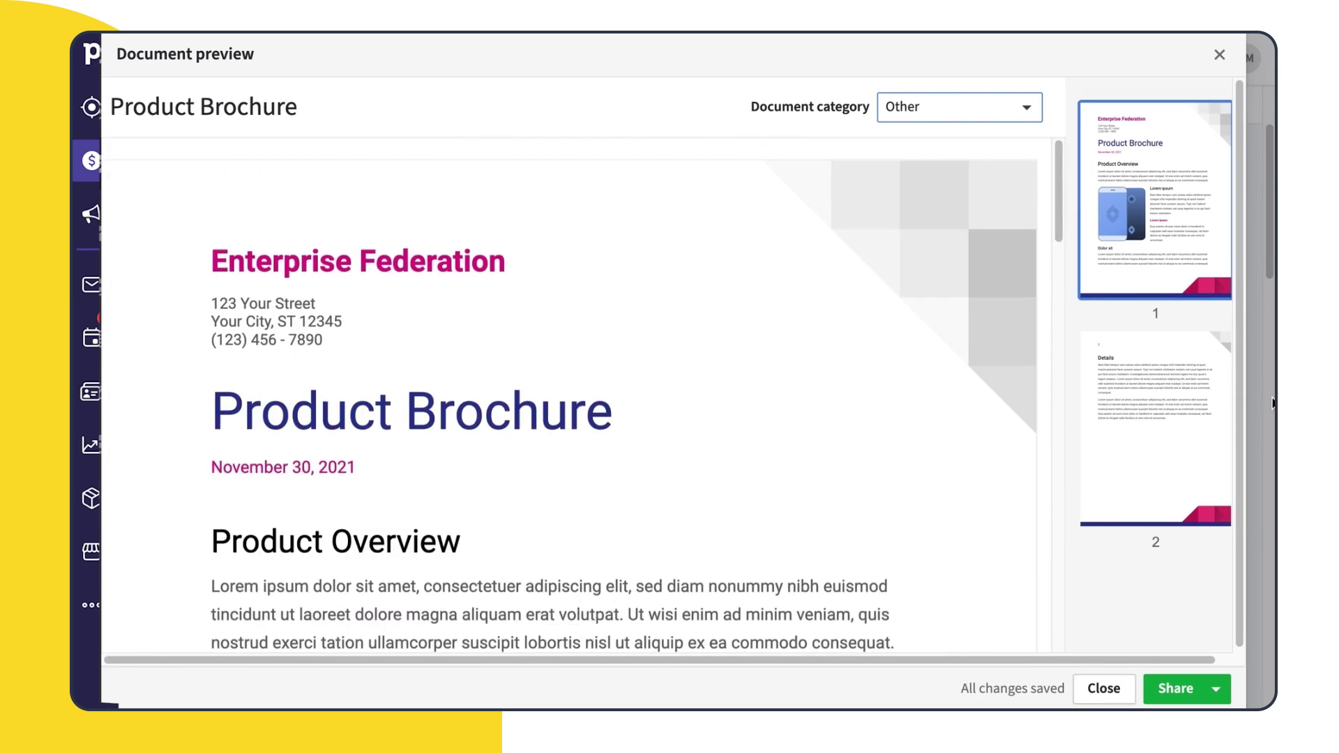
# Generate and copy a Product Brochure sharing link that notifies on every open
pyautogui.click(1216, 697)
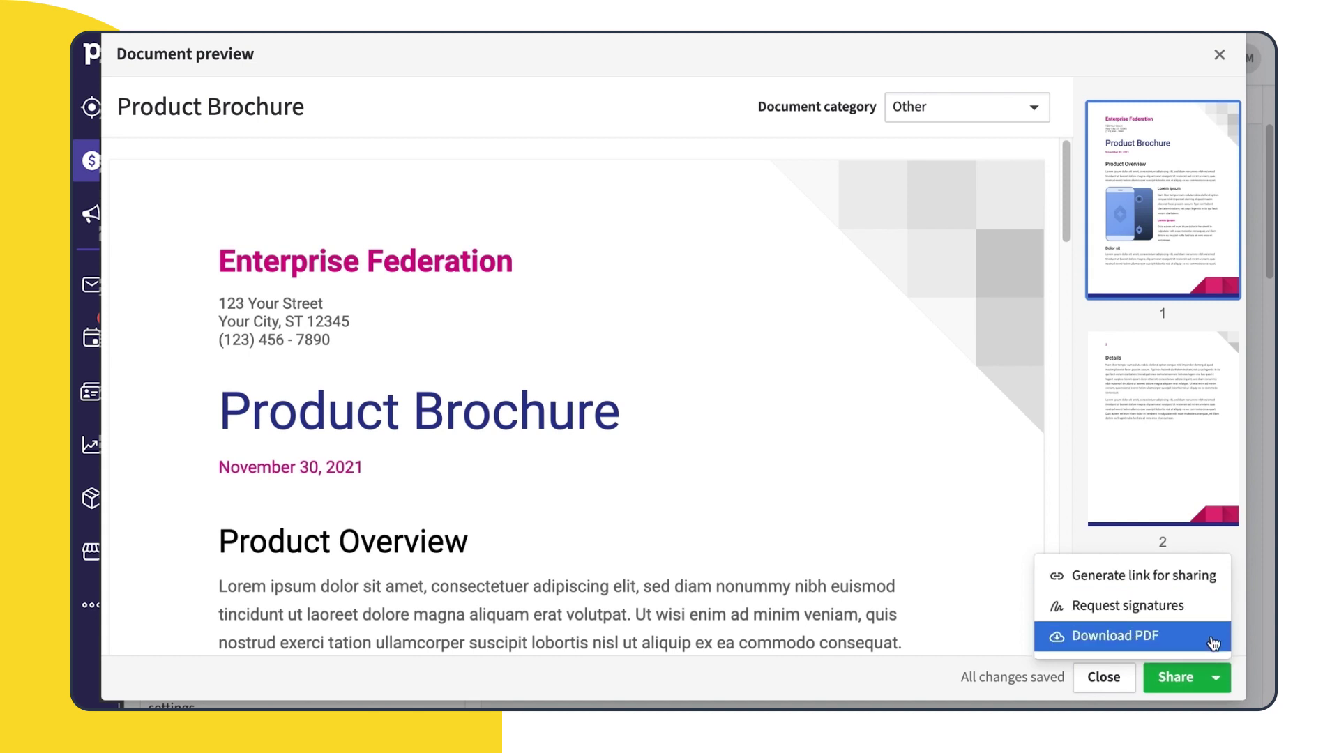
pyautogui.click(1216, 591)
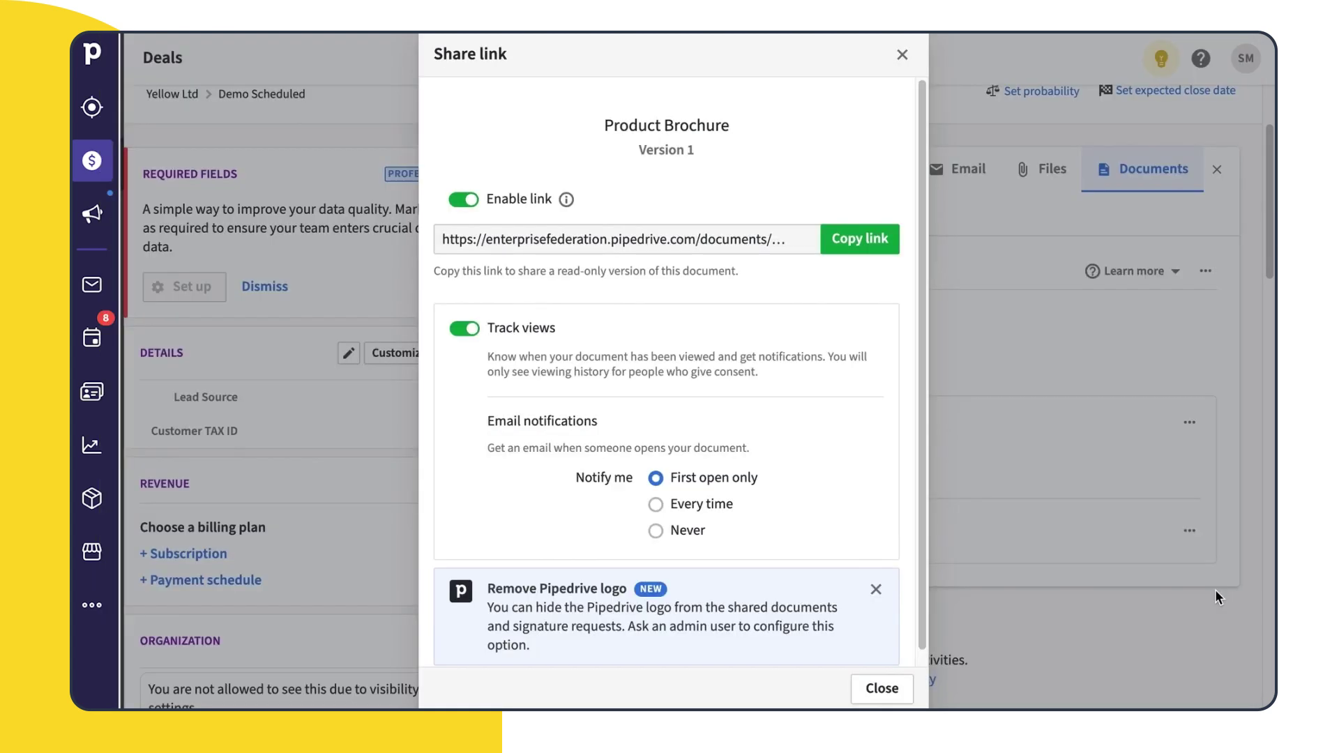
pyautogui.click(827, 250)
pyautogui.click(668, 509)
pyautogui.scroll(-1, 924, 534)
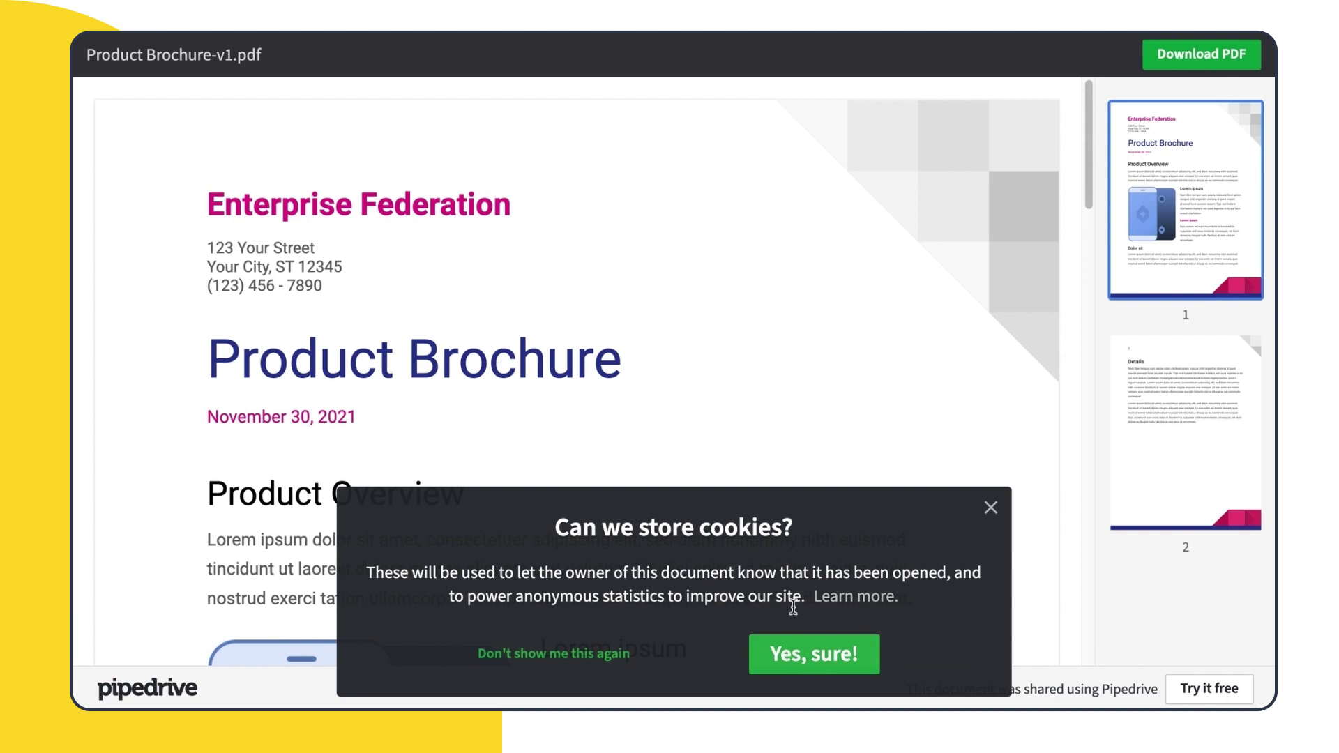
# Accept cookies on the shared Product Brochure view
pyautogui.click(837, 673)
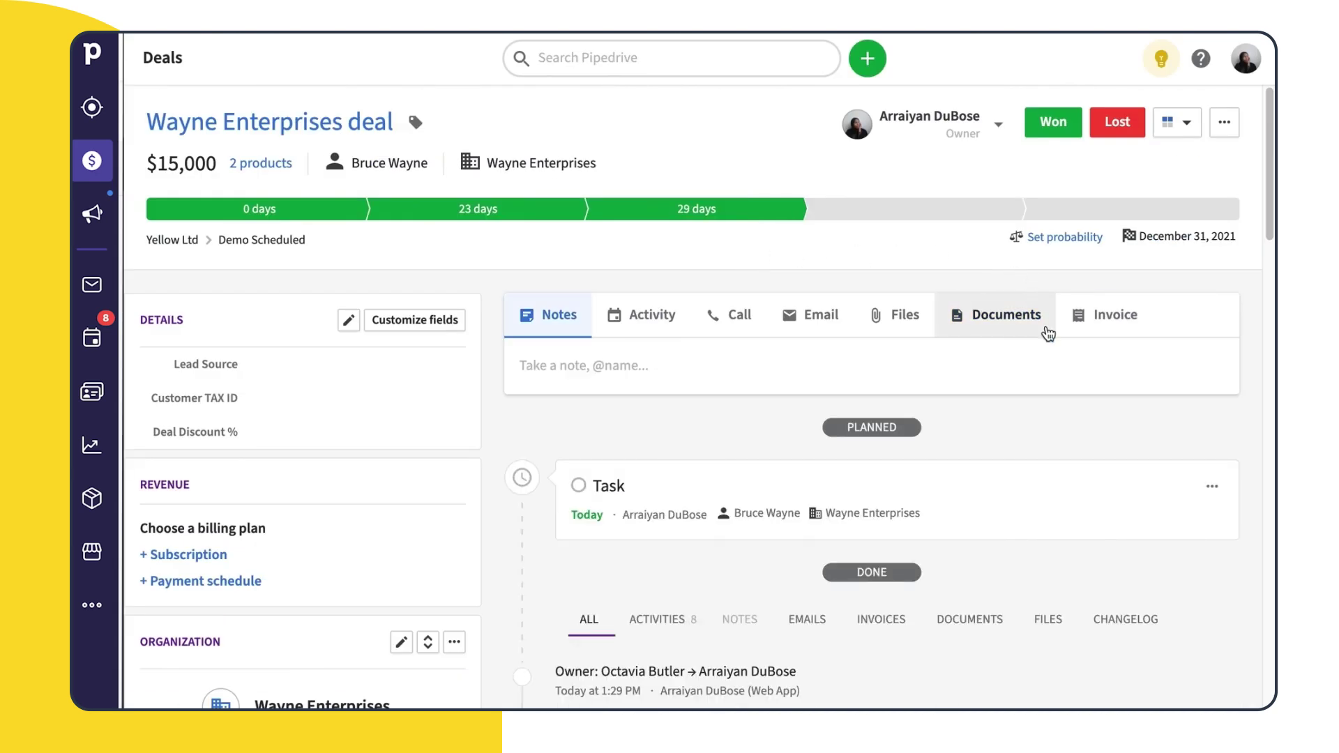
# Connect cloud storage for the Wayne Enterprises deal using an existing Google account
pyautogui.click(1046, 332)
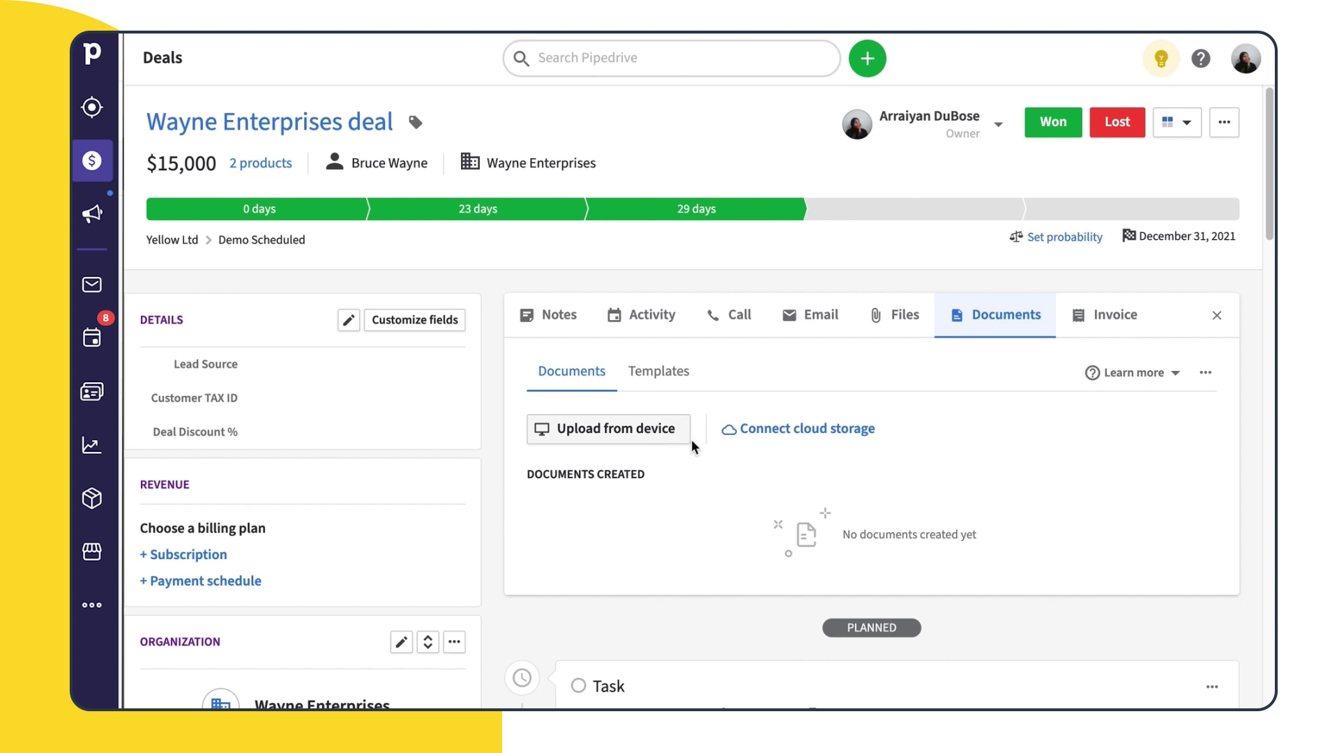
pyautogui.click(763, 432)
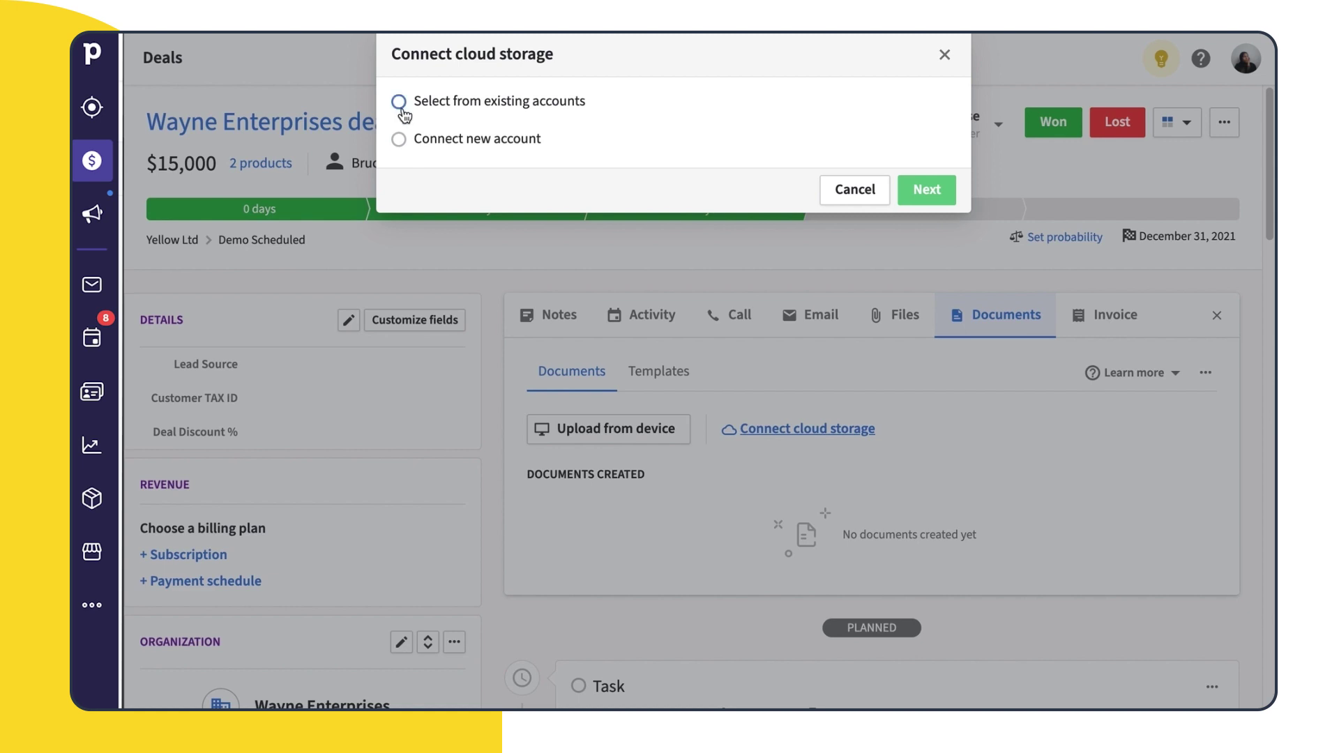
pyautogui.click(400, 104)
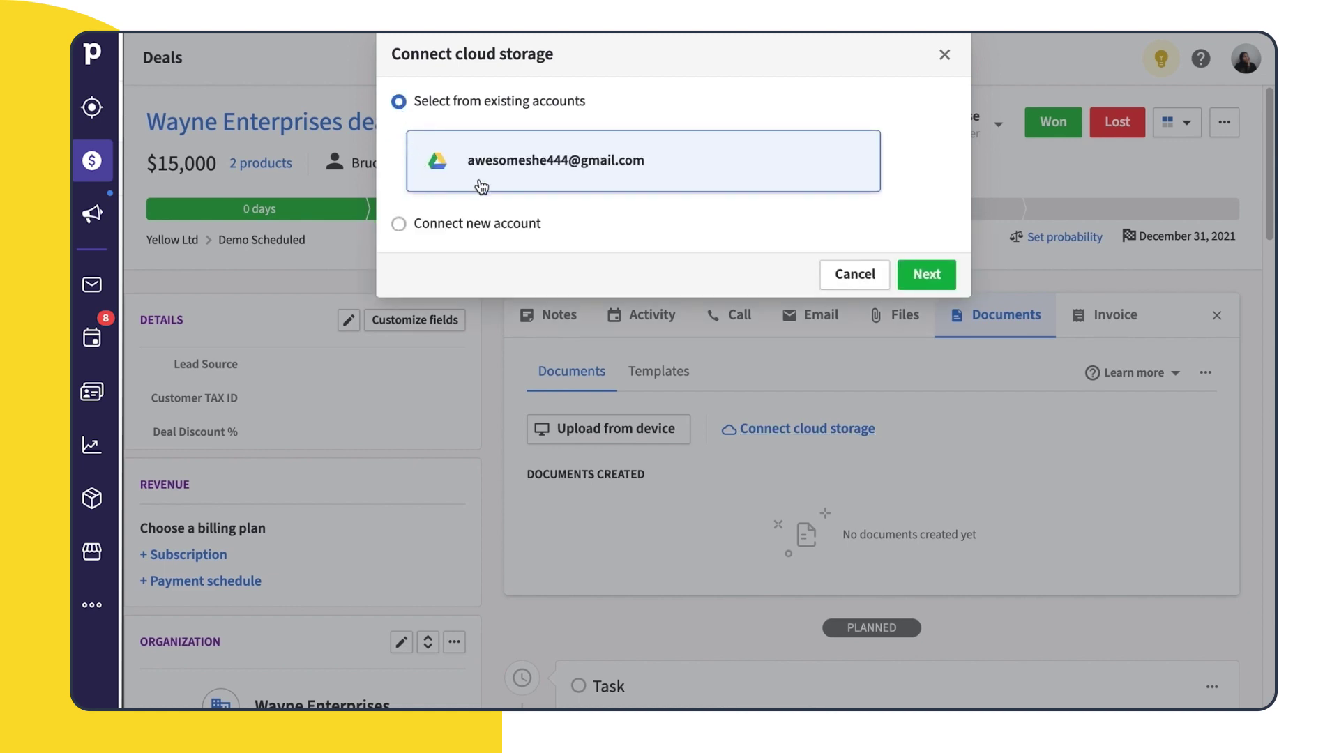
# Sign in with the linked Google account and allow Pipedrive access to Drive
pyautogui.click(953, 275)
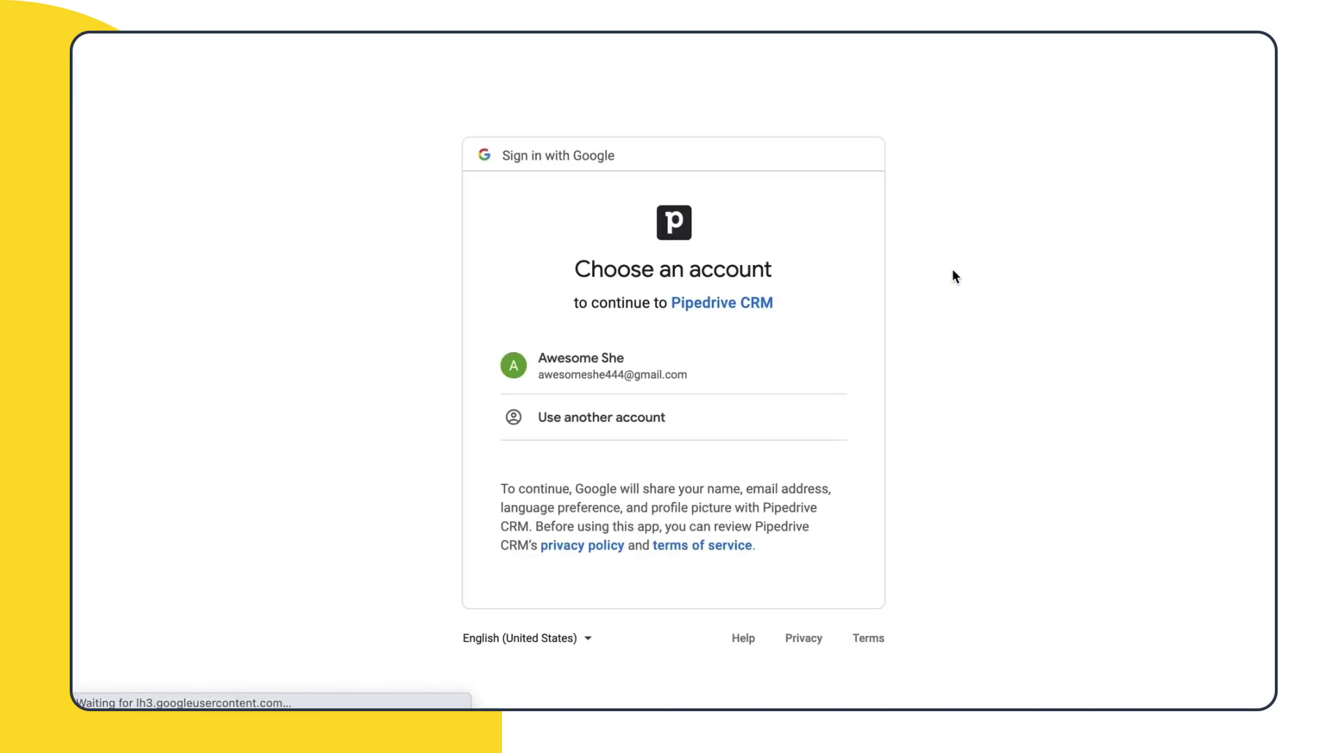
pyautogui.click(840, 382)
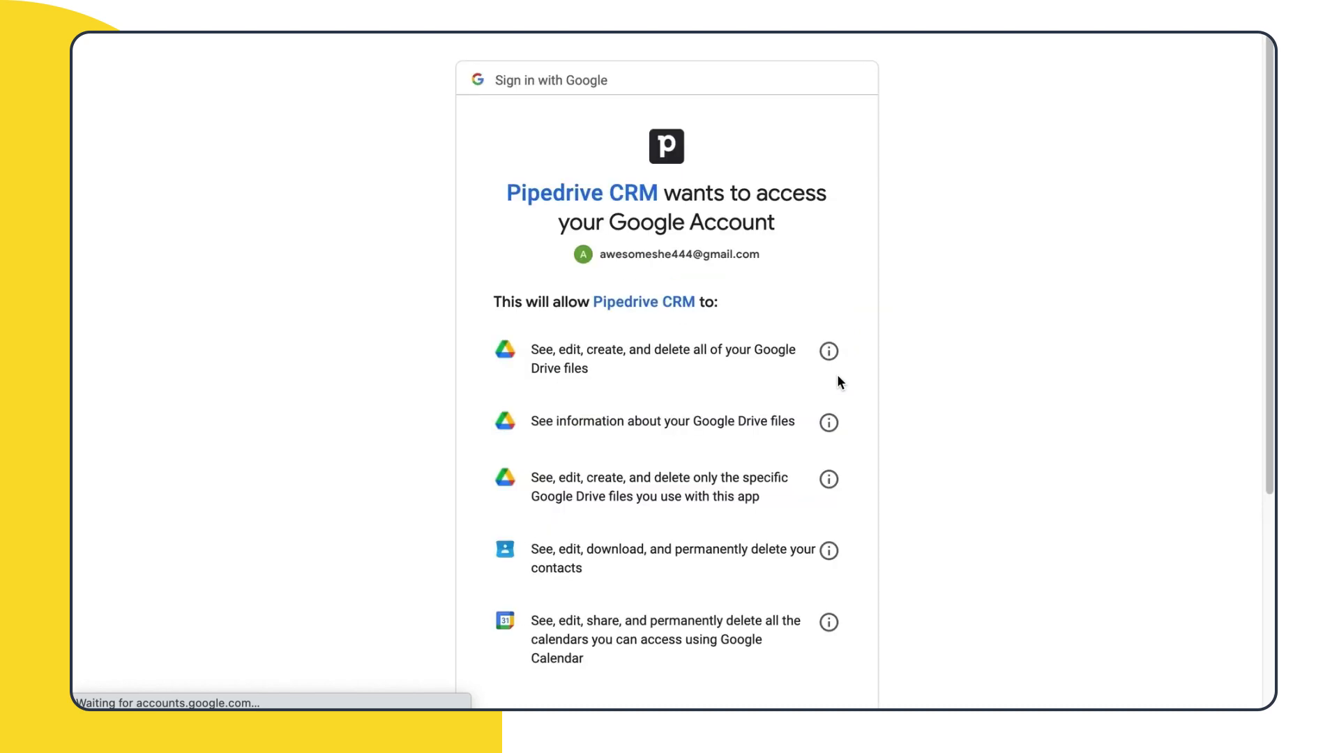
pyautogui.scroll(-5, 901, 475)
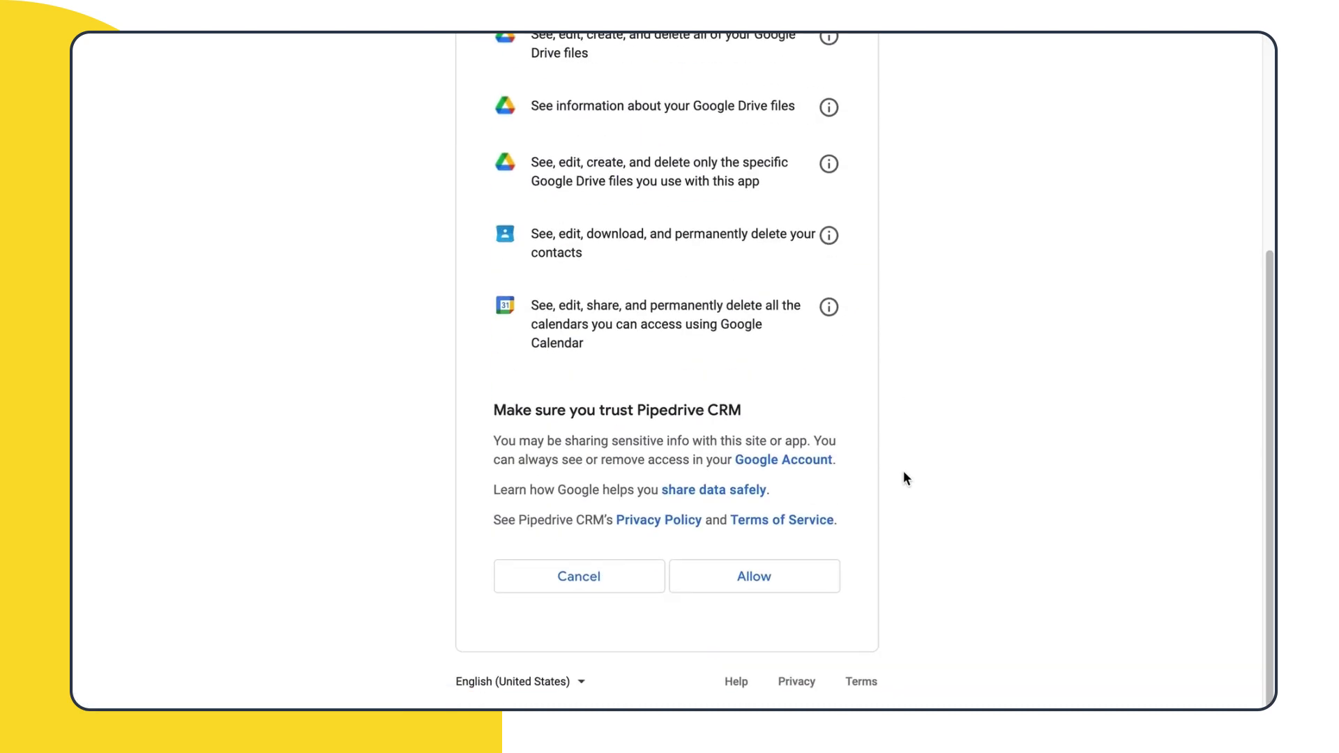
pyautogui.click(783, 580)
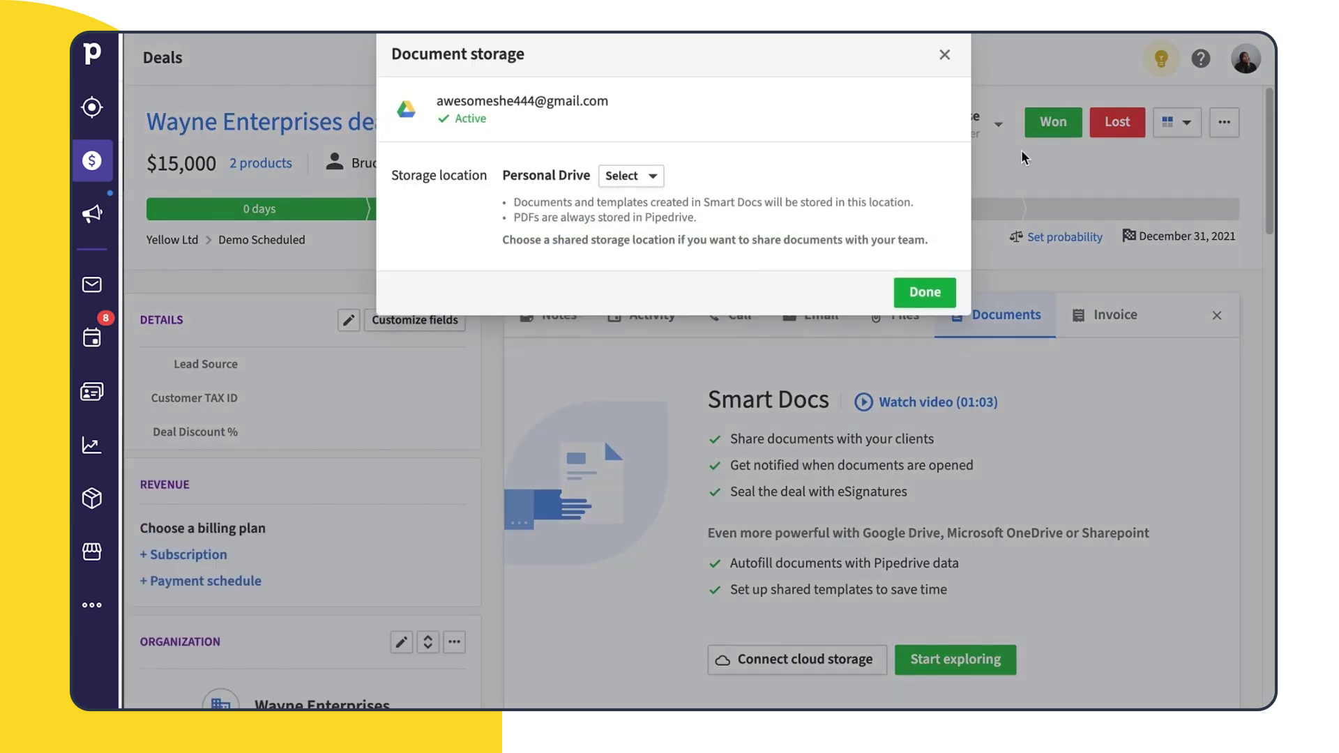
# Switch document storage to Demos Shared Drive and show the Create new options
pyautogui.click(654, 182)
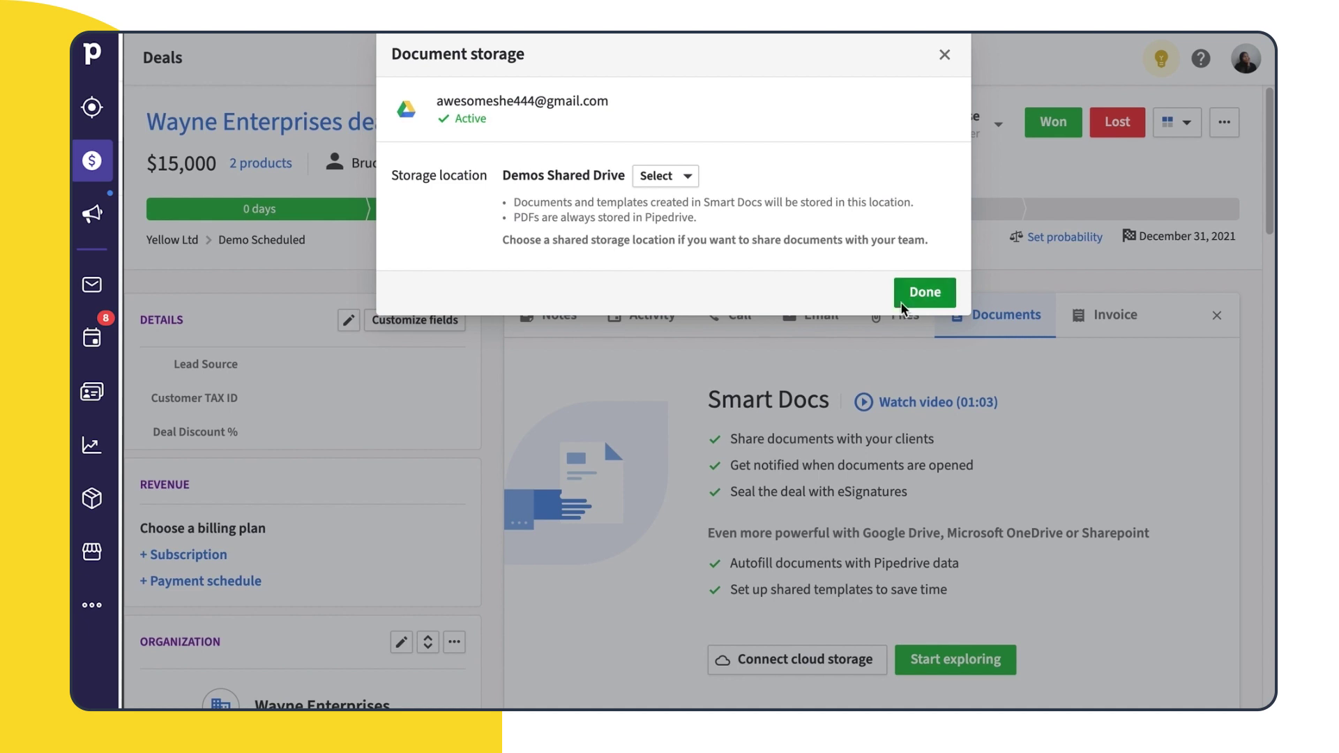
pyautogui.click(903, 310)
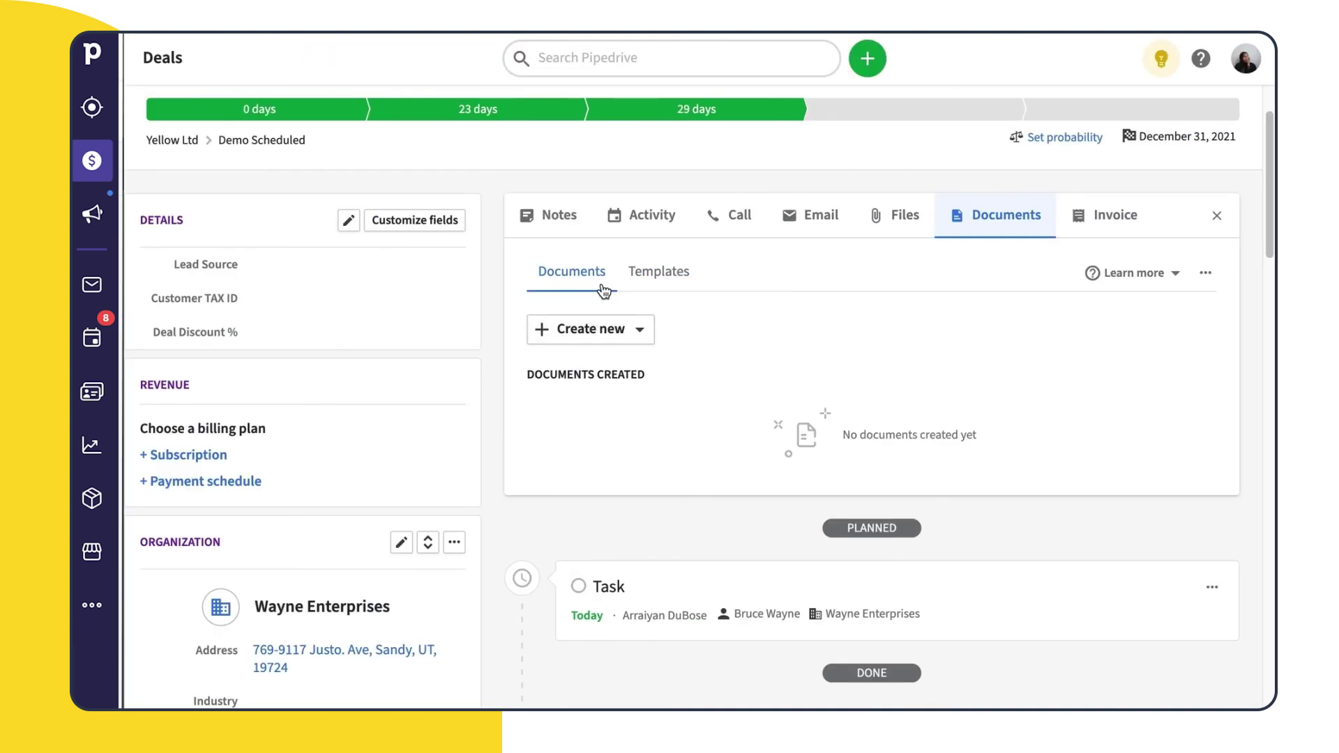
pyautogui.click(642, 334)
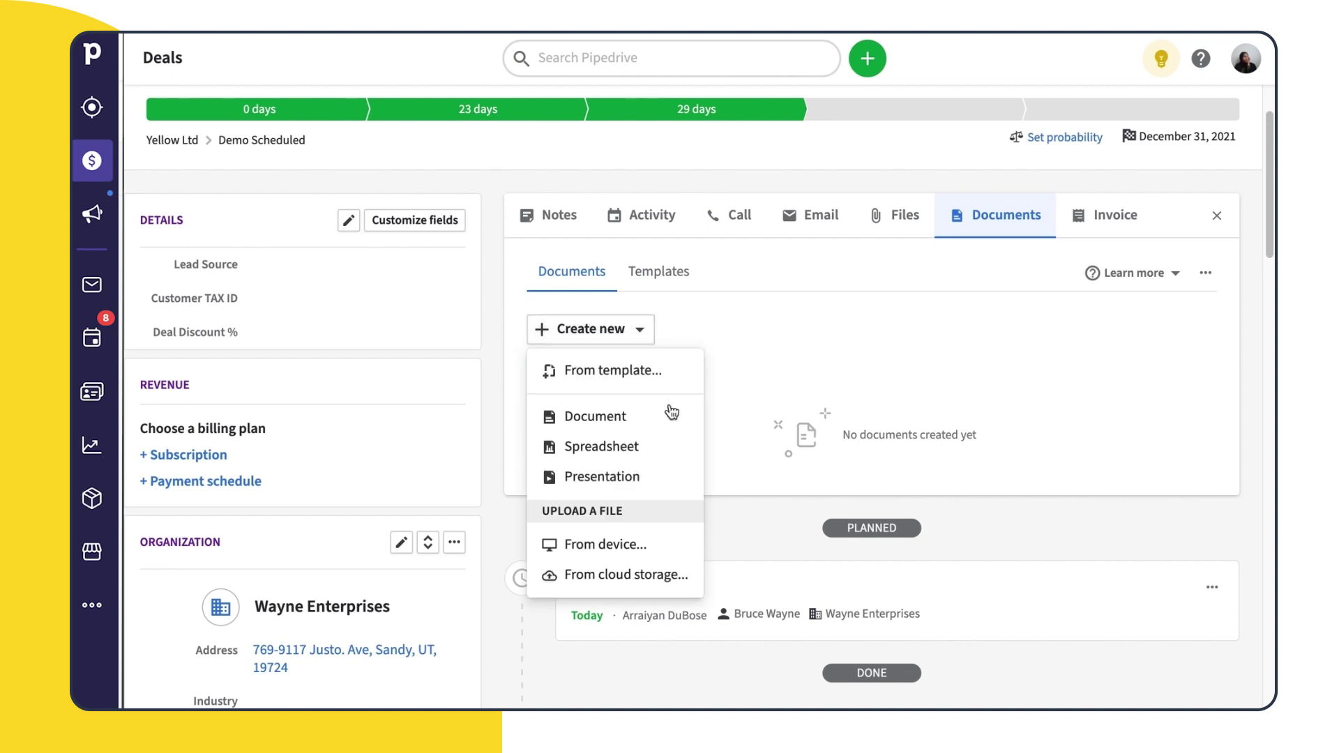
# Create a new blank document titled 'Wayne Enterprises deal proposal'
pyautogui.click(664, 415)
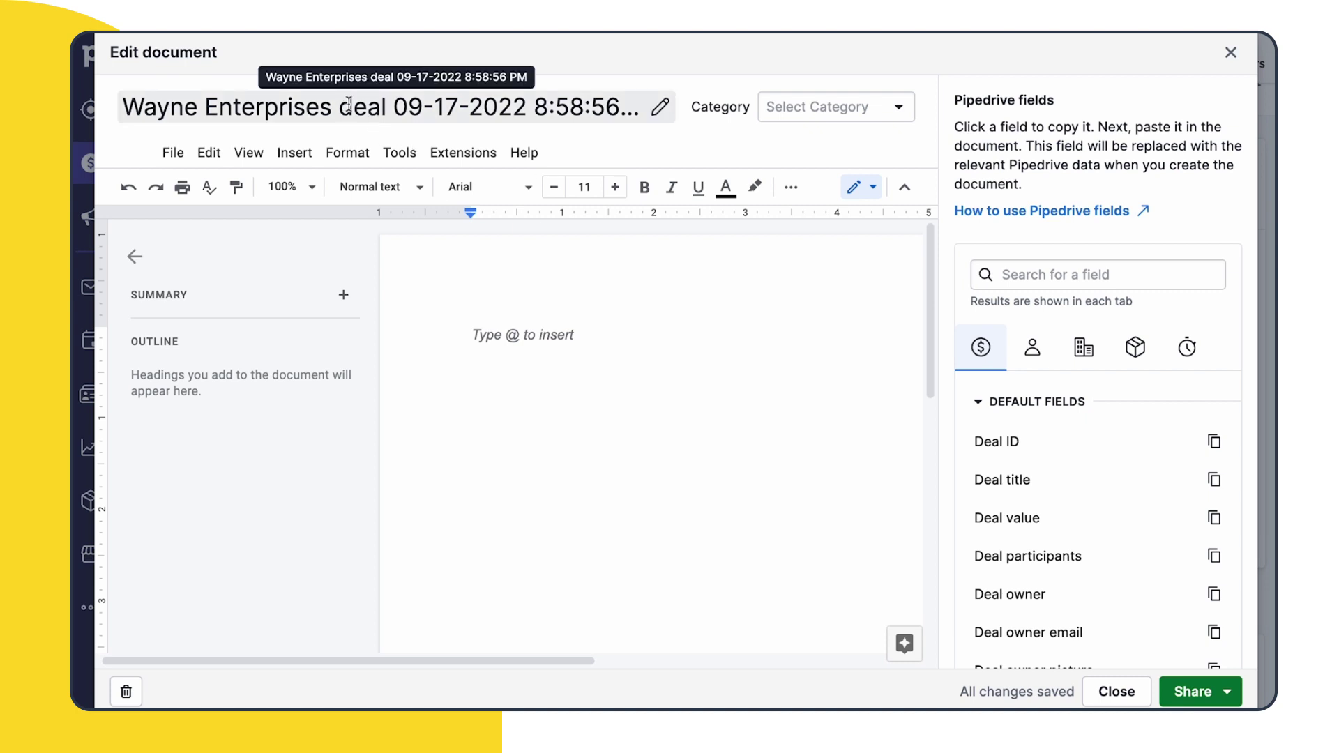
pyautogui.click(606, 108)
pyautogui.hotkey('ctrl', 'a')
pyautogui.press('BackSpace')
pyautogui.click(1027, 482)
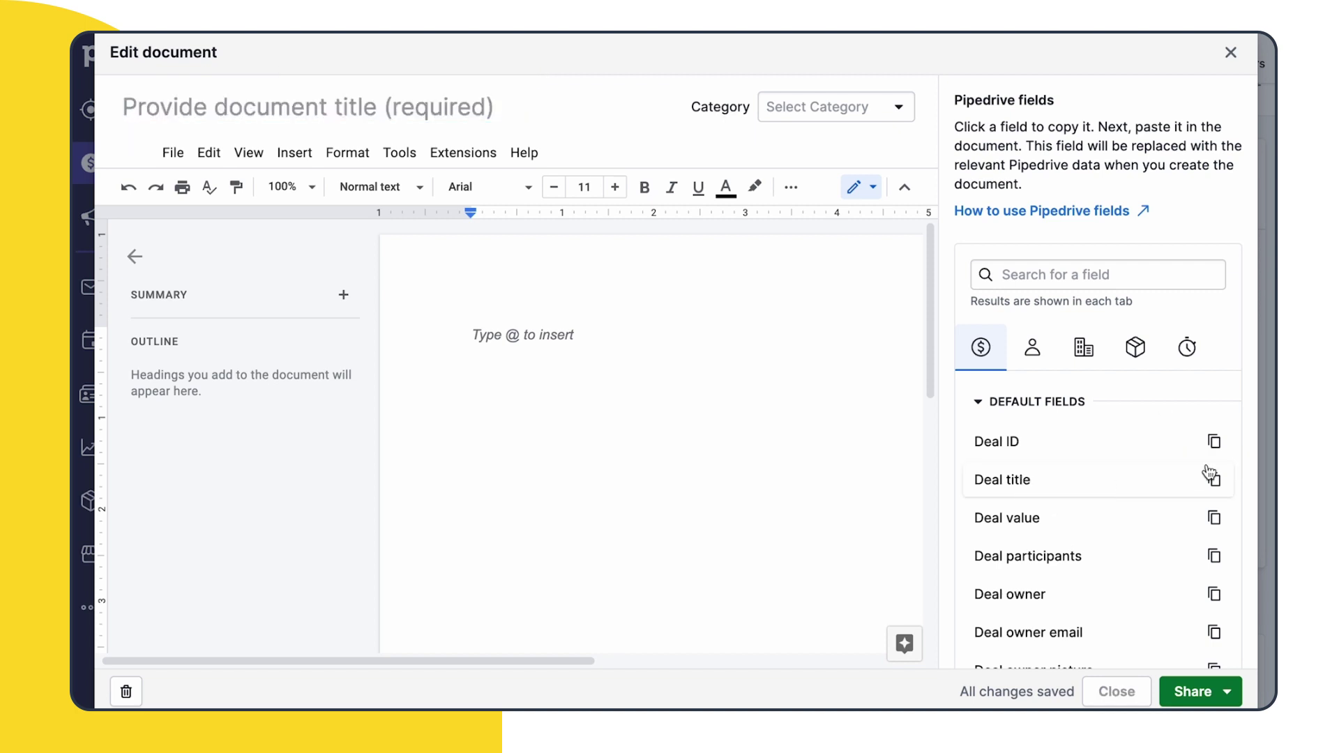
pyautogui.hotkey('ctrl', 'v')
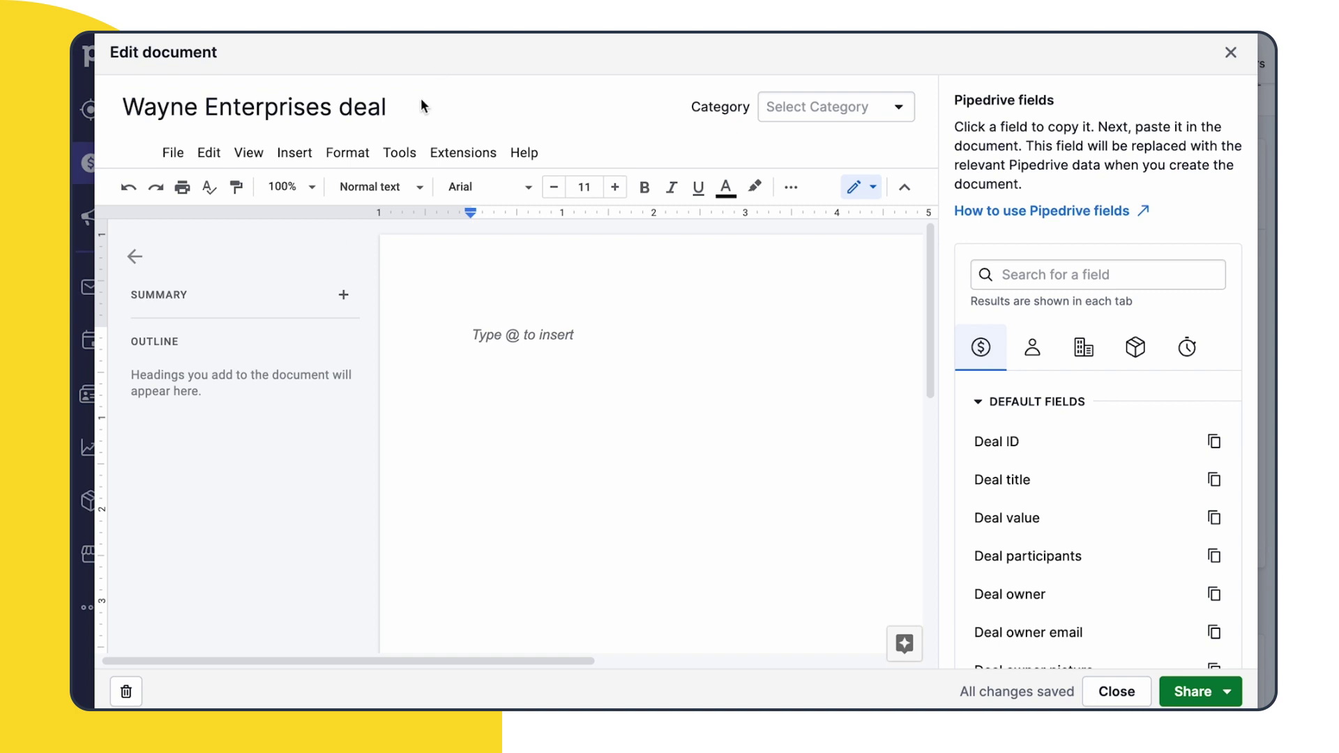
pyautogui.write('Proposal')
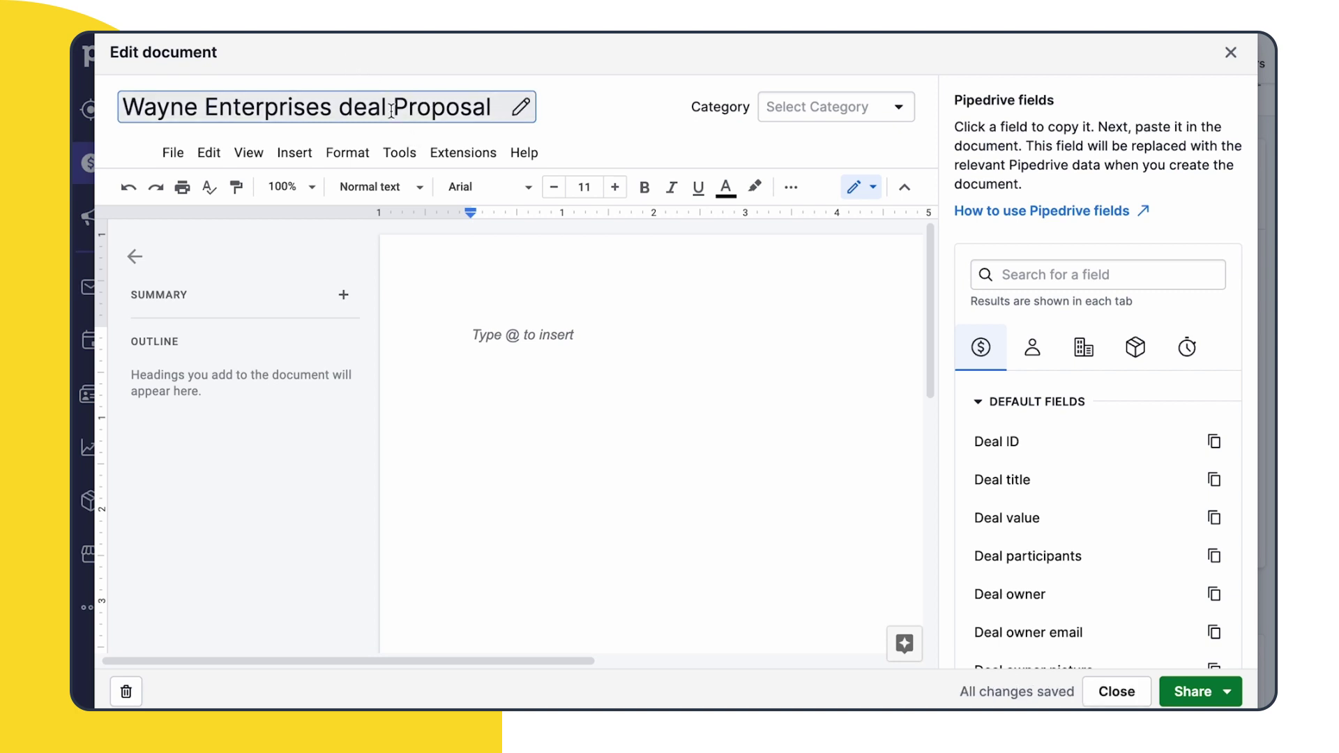
pyautogui.moveTo(389, 108); pyautogui.dragTo(342, 105)
pyautogui.click(405, 106)
pyautogui.press('BackSpace')
pyautogui.write('p')
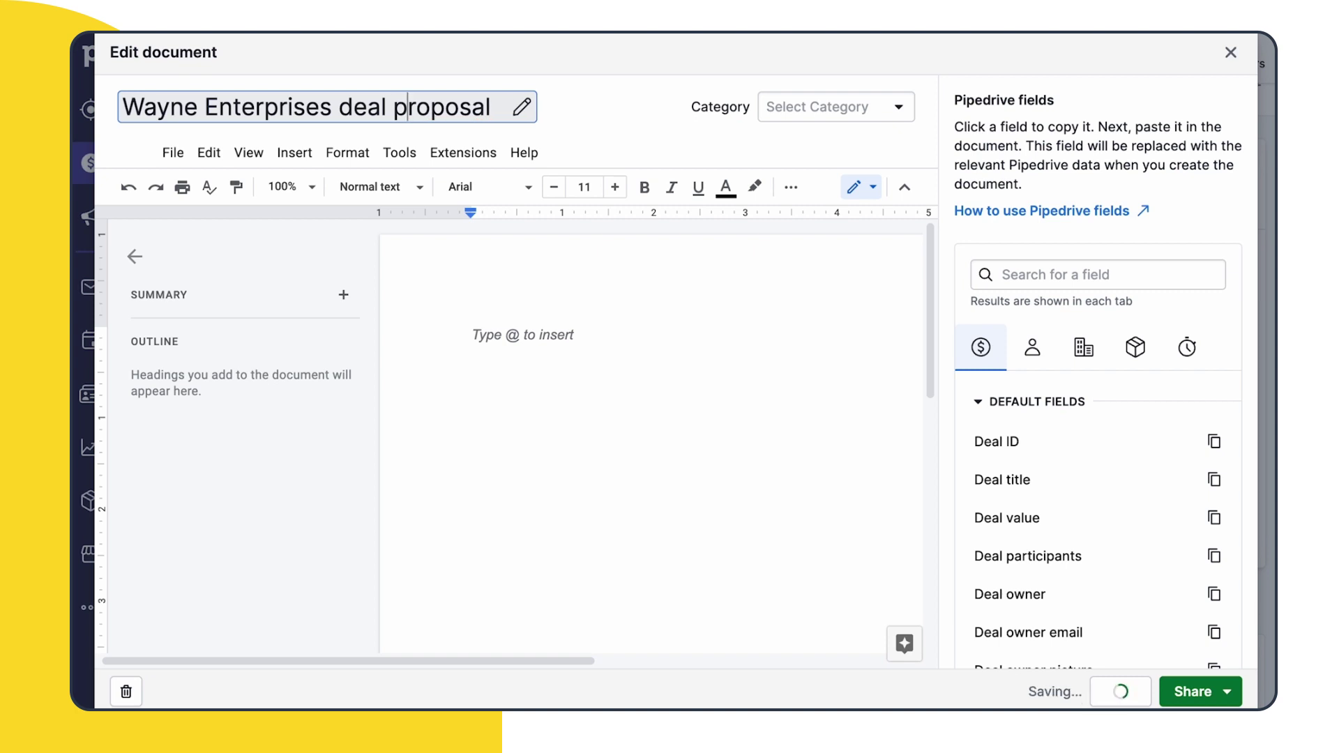
# File the document under Proposals and paste in the Biz Builders proposal letter
pyautogui.click(847, 107)
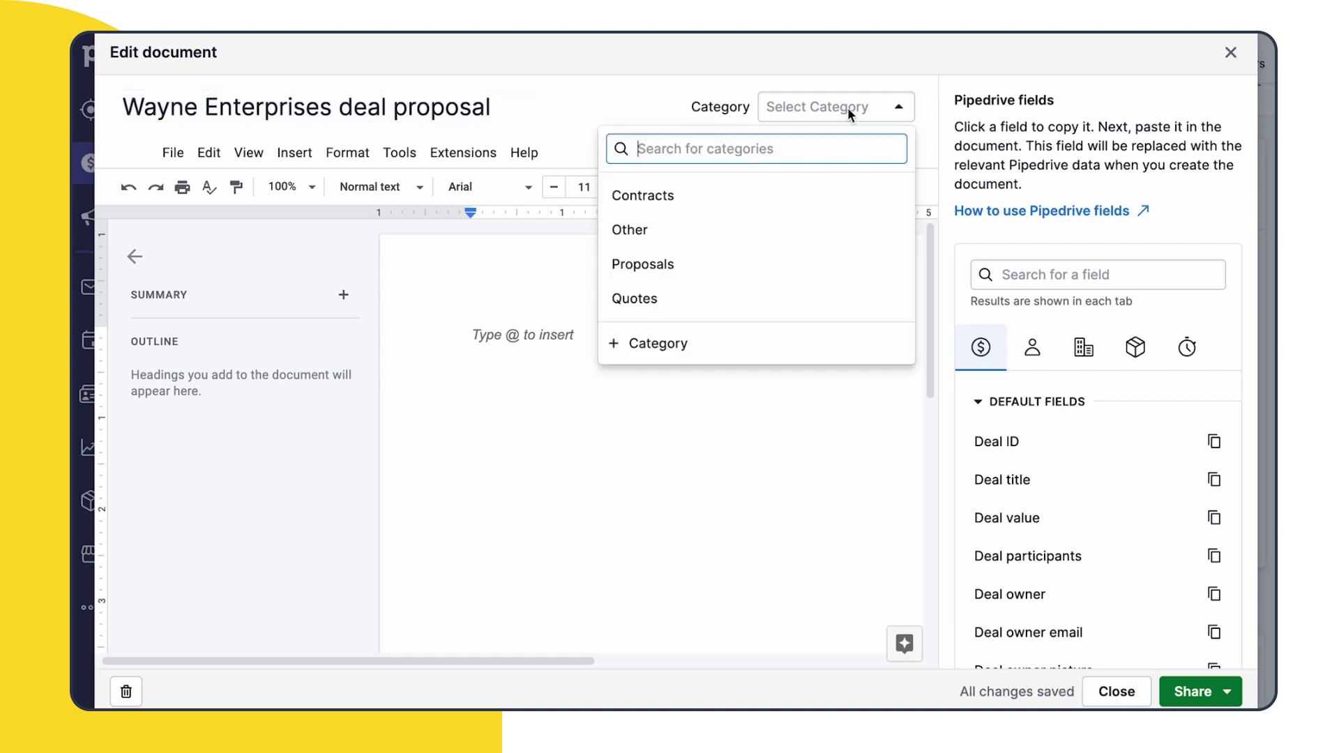
pyautogui.click(694, 265)
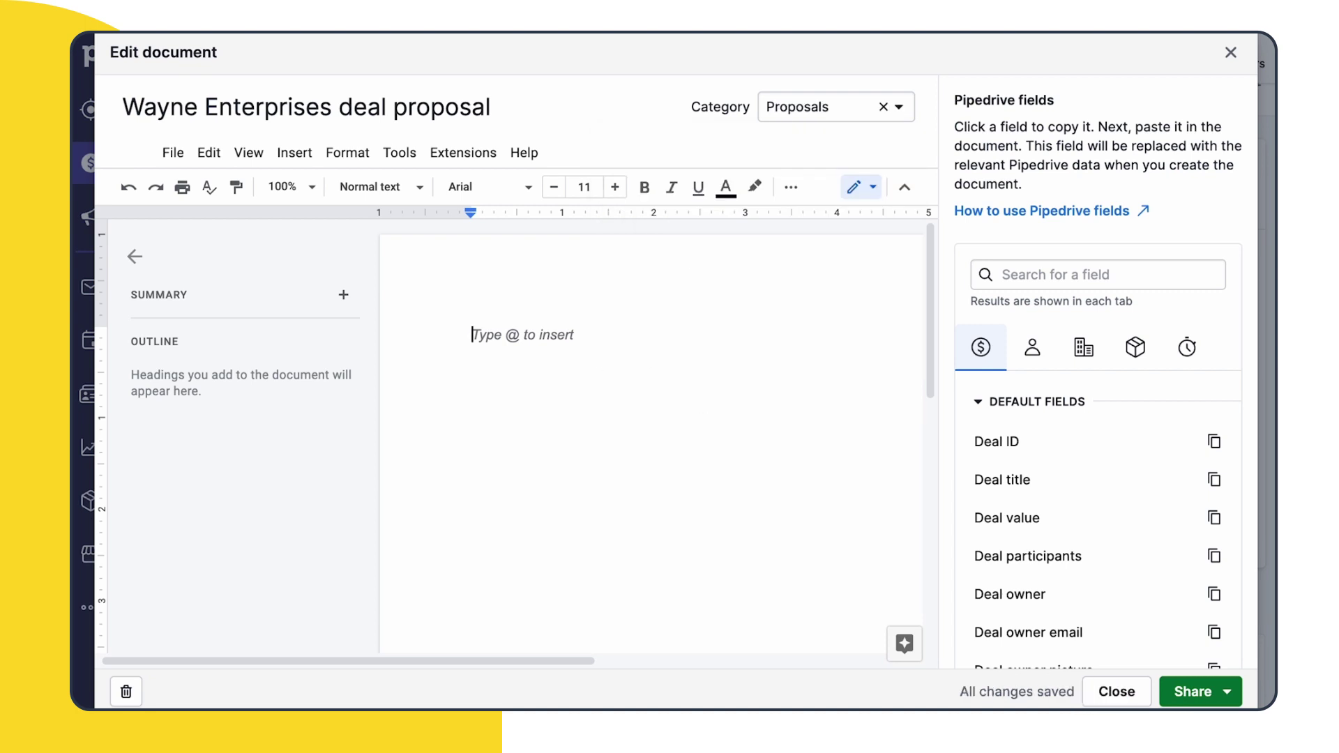
pyautogui.hotkey('ctrl', 'v')
# Extend the letter's greeting to address a second recipient by adding 'and John'
pyautogui.click(688, 394)
pyautogui.scroll(-2, 782, 347)
pyautogui.scroll(3, 782, 347)
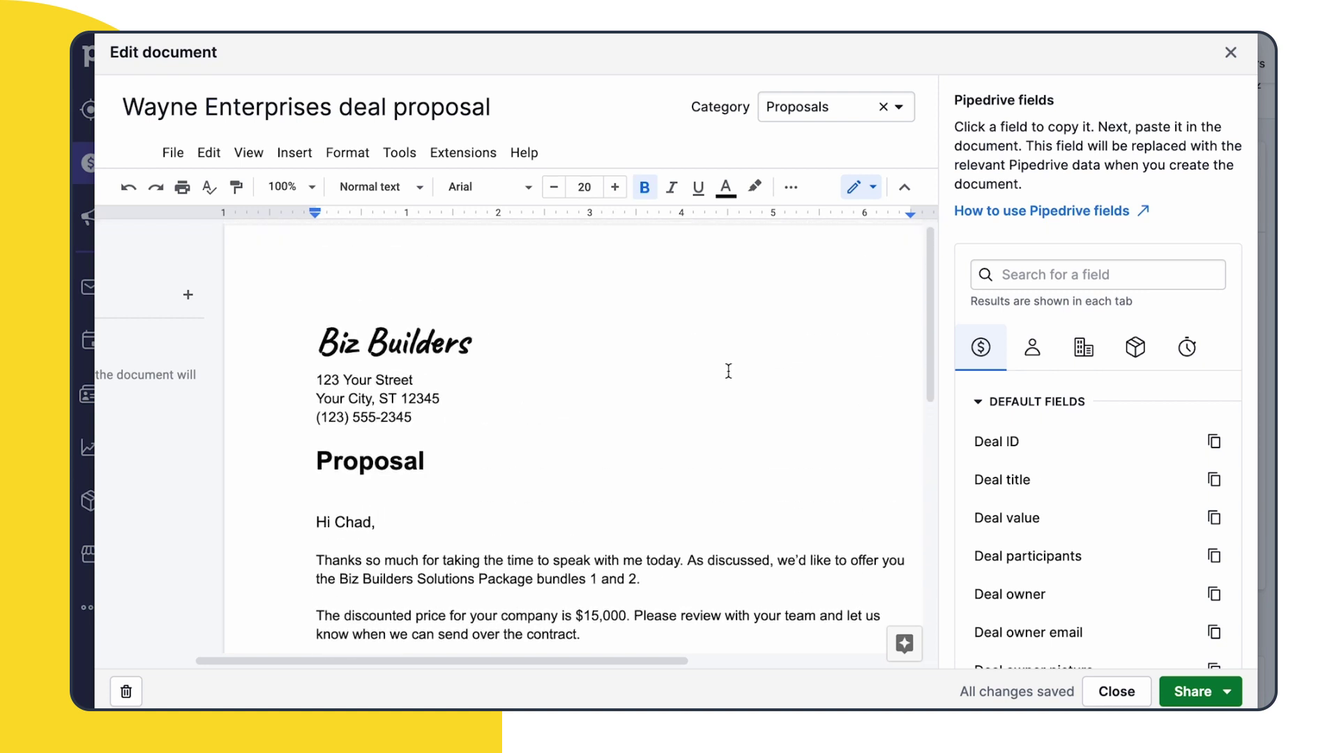
pyautogui.click(371, 532)
pyautogui.press('BackSpace')
pyautogui.write('an')
pyautogui.press('BackSpace')
pyautogui.write('nd John')
pyautogui.scroll(-1, 642, 528)
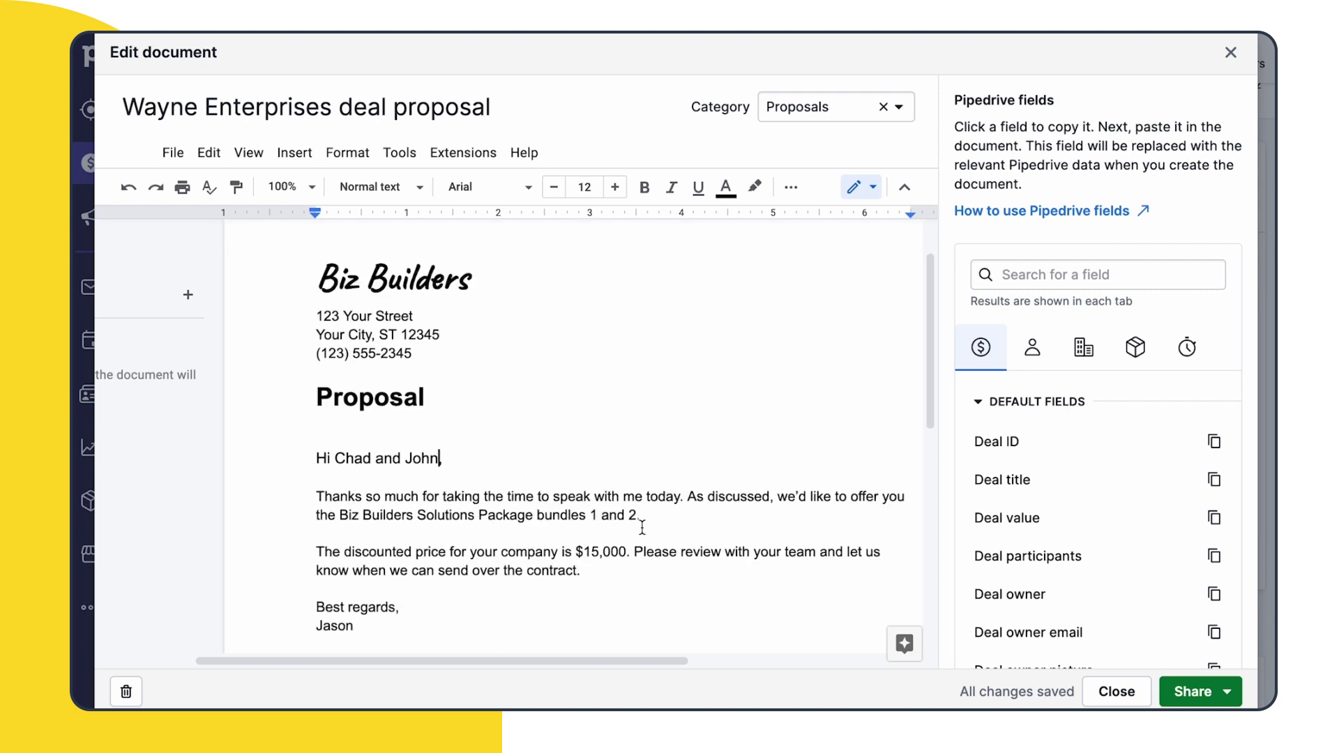
pyautogui.scroll(-2, 986, 488)
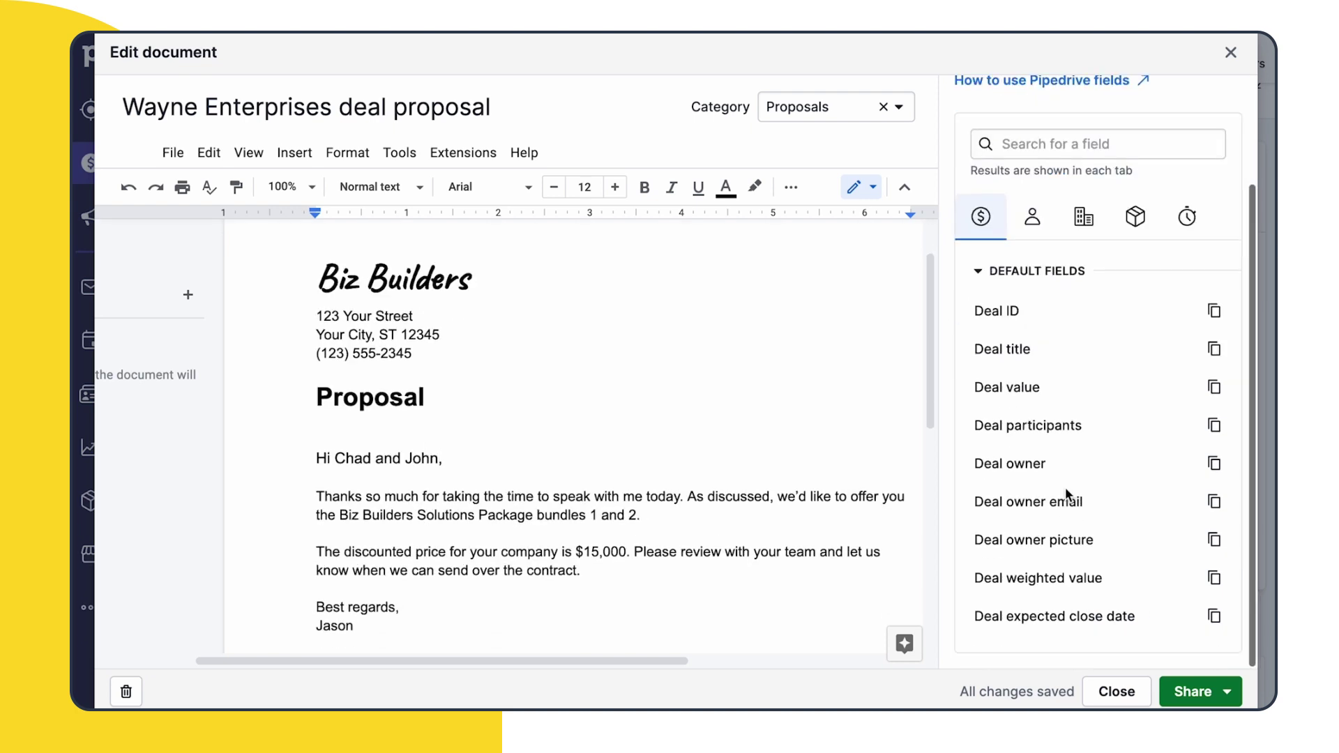
pyautogui.scroll(1, 986, 363)
# Replace the discounted-price sentence with 'Contract Quote:' followed by the pasted Deal value field
pyautogui.click(1031, 273)
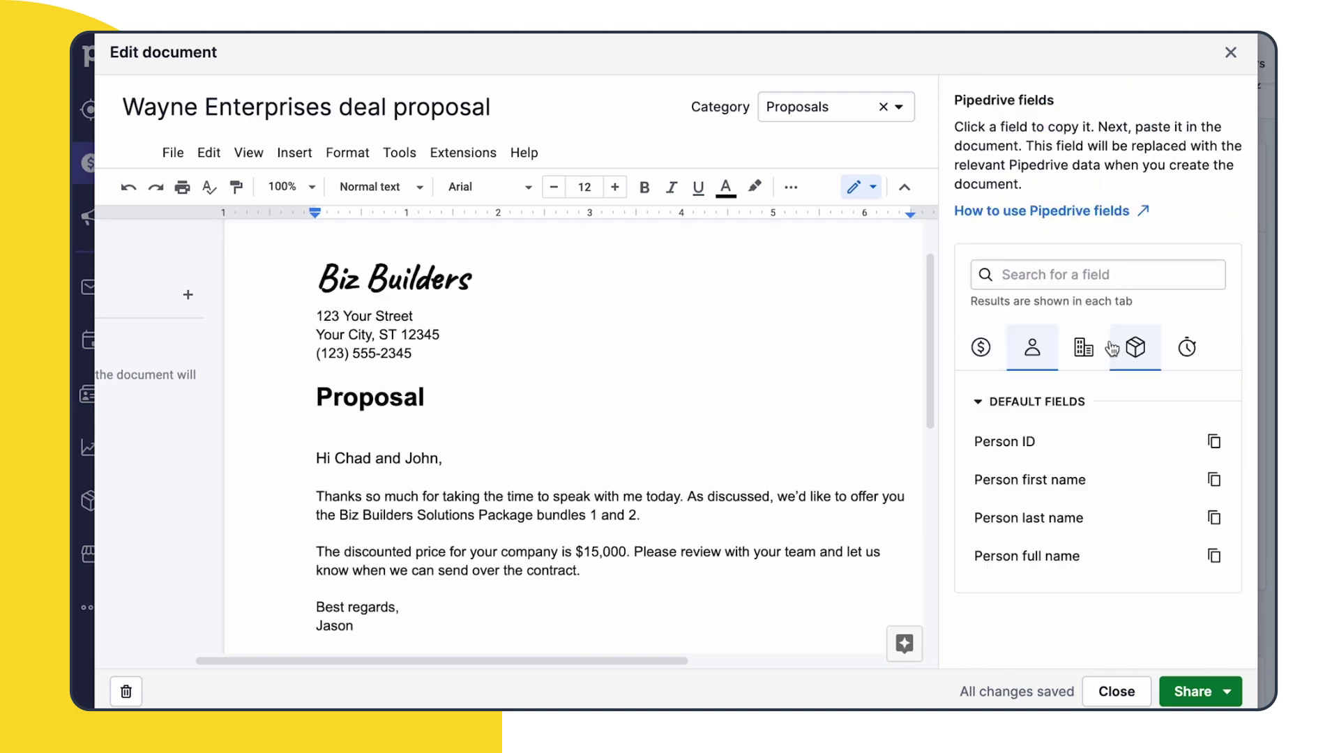
pyautogui.click(1084, 347)
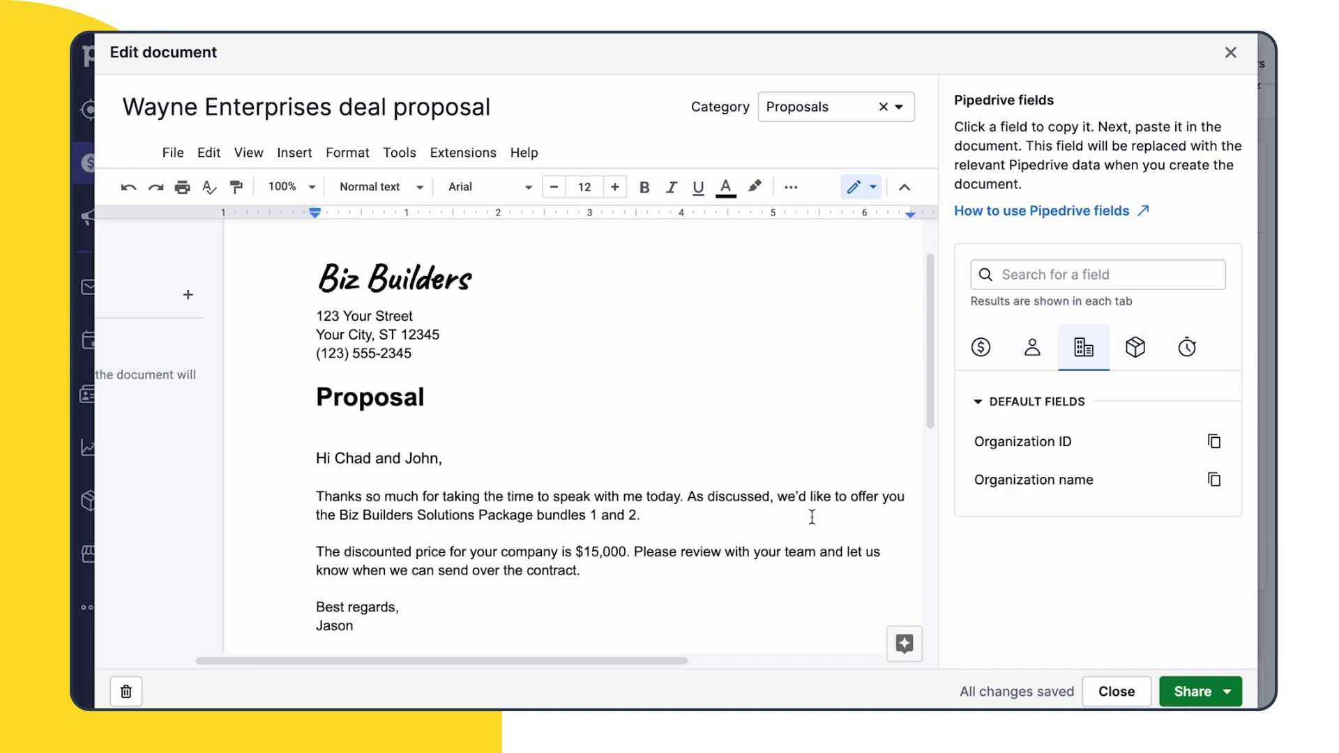
pyautogui.scroll(-2, 695, 509)
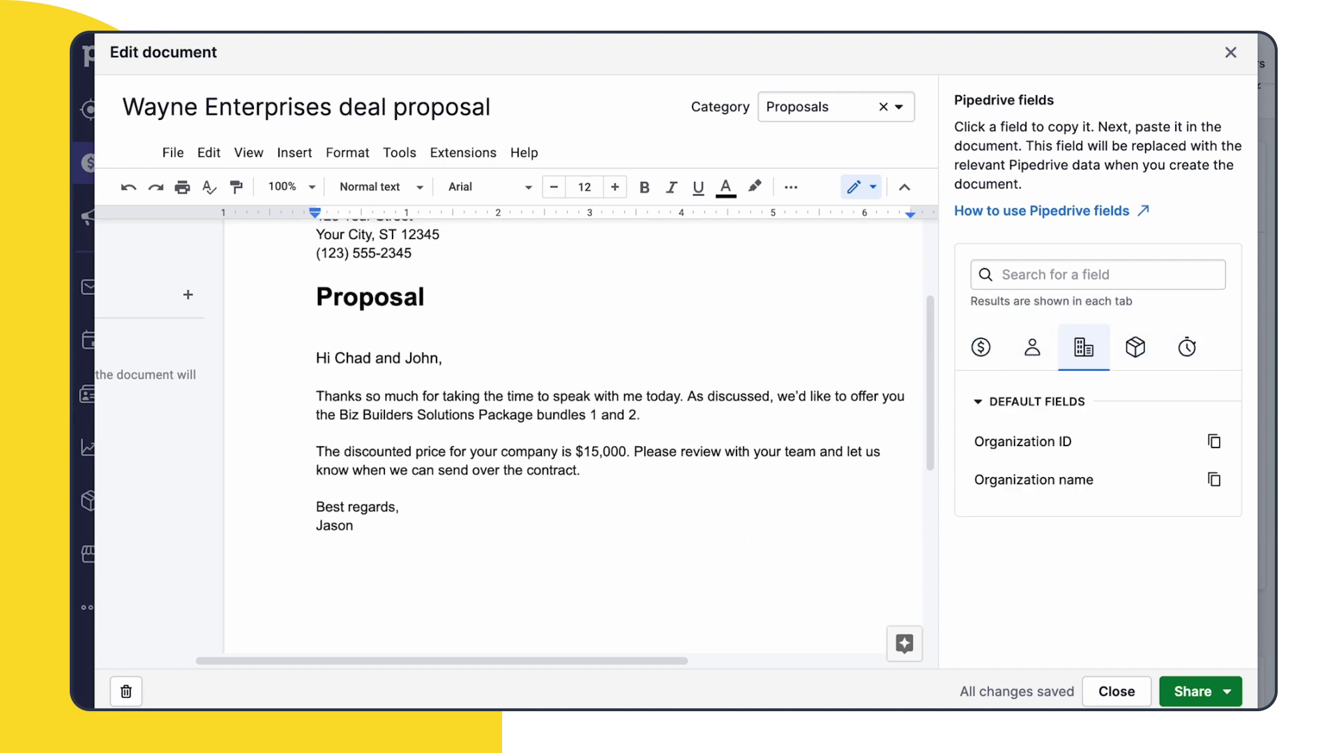
pyautogui.moveTo(316, 451); pyautogui.dragTo(634, 451)
pyautogui.press('BackSpace')
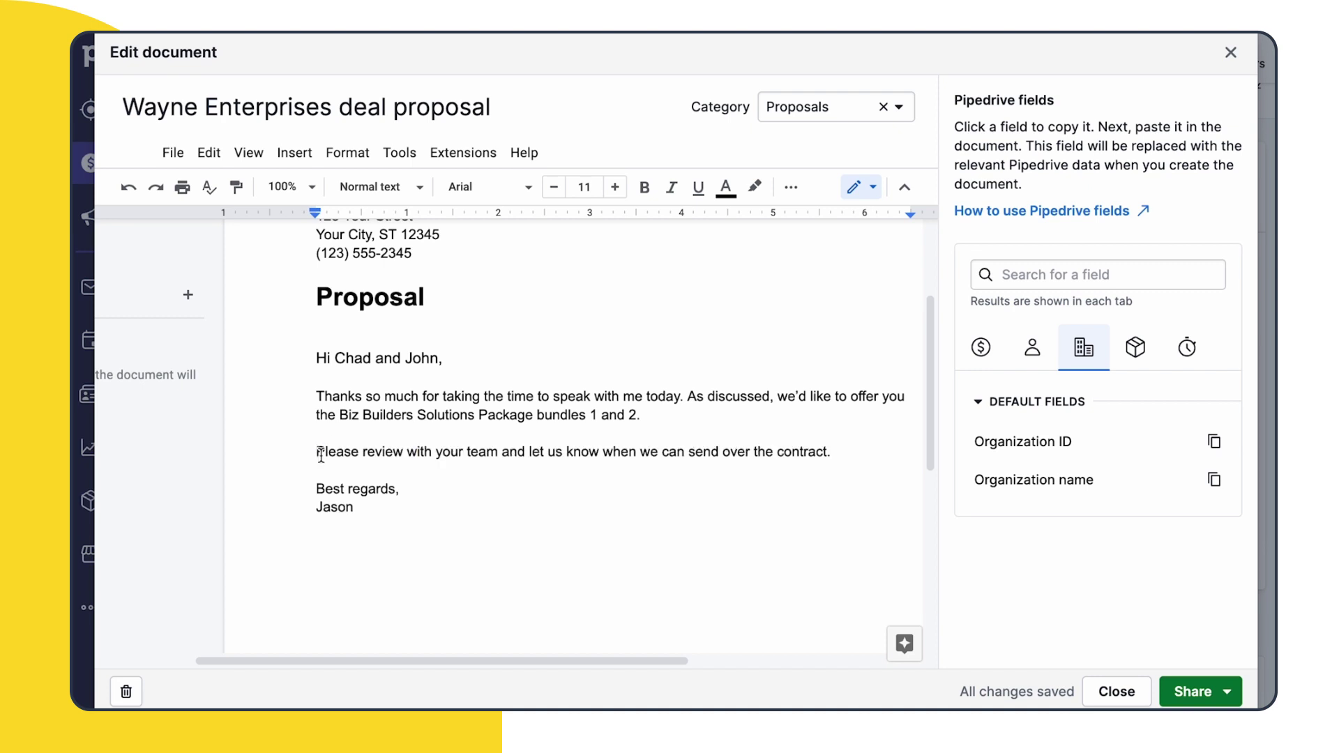
pyautogui.press('Return')
pyautogui.press('Return')
pyautogui.write('Contract Quote:')
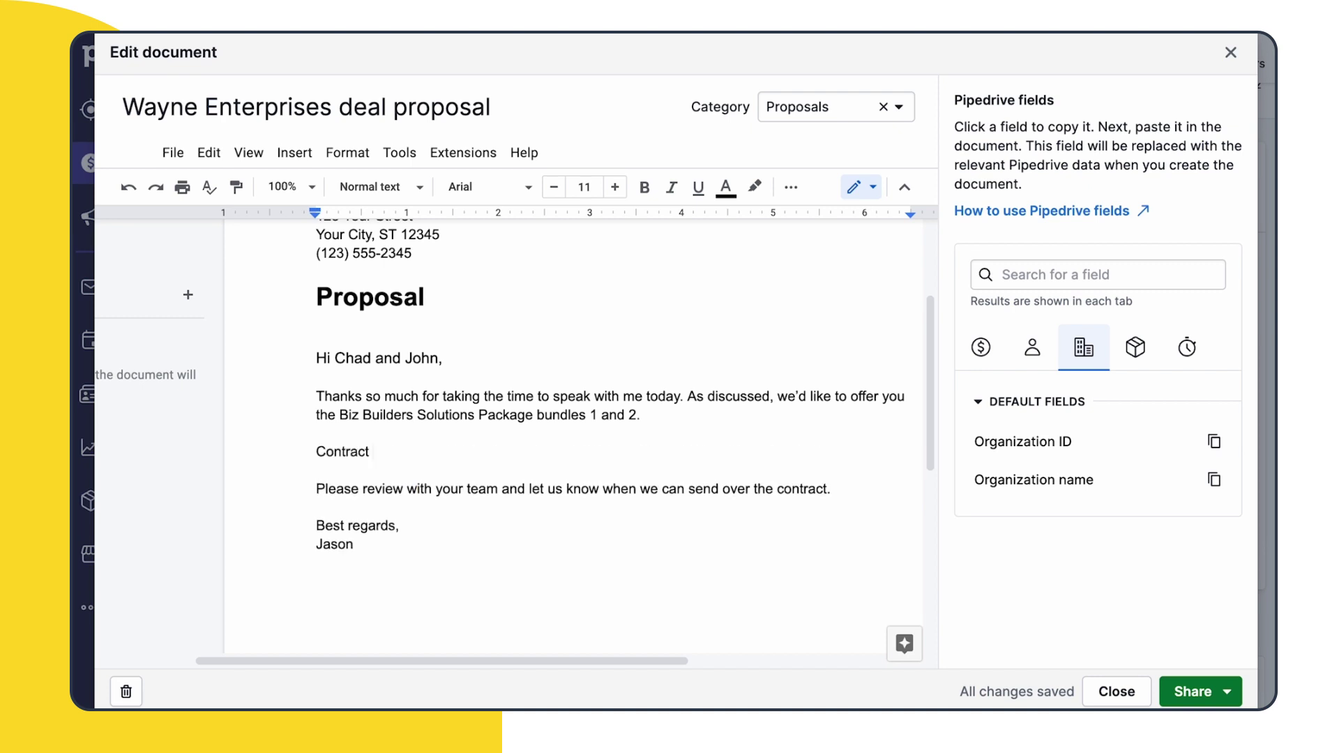
pyautogui.click(980, 346)
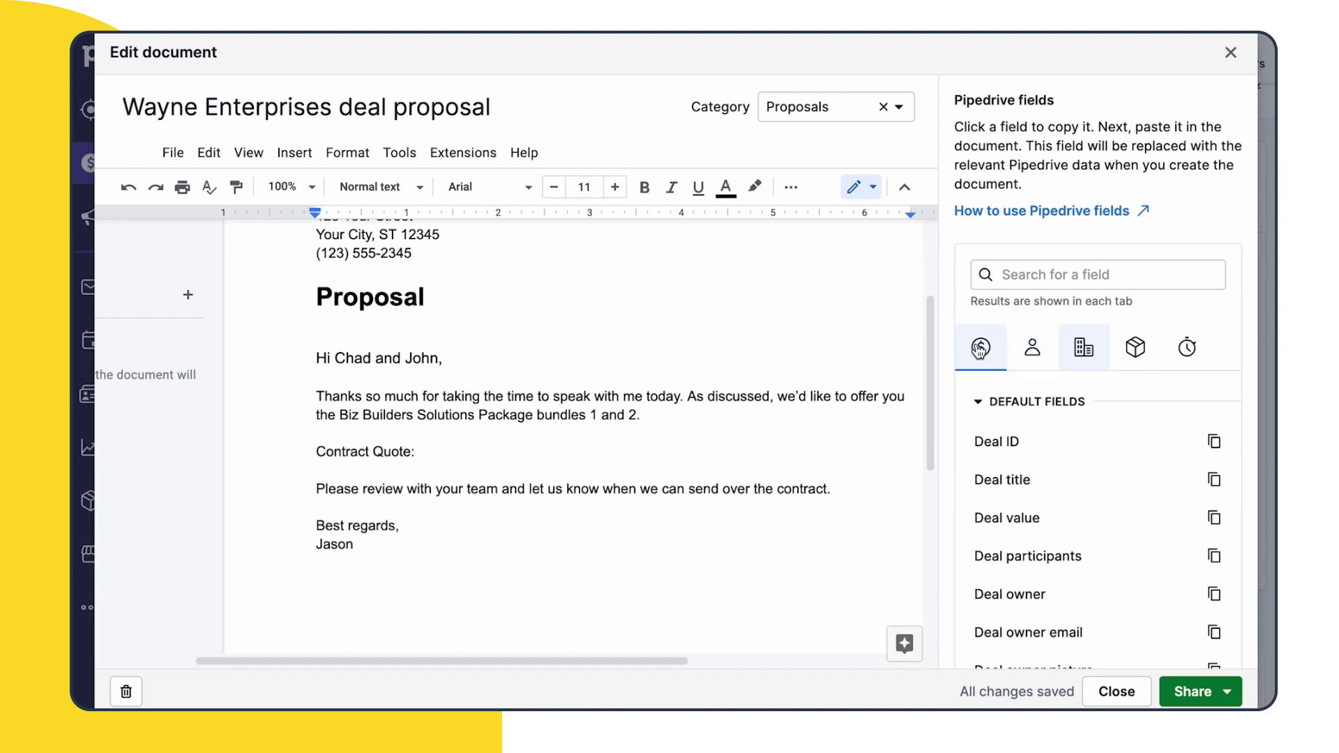
pyautogui.click(1007, 523)
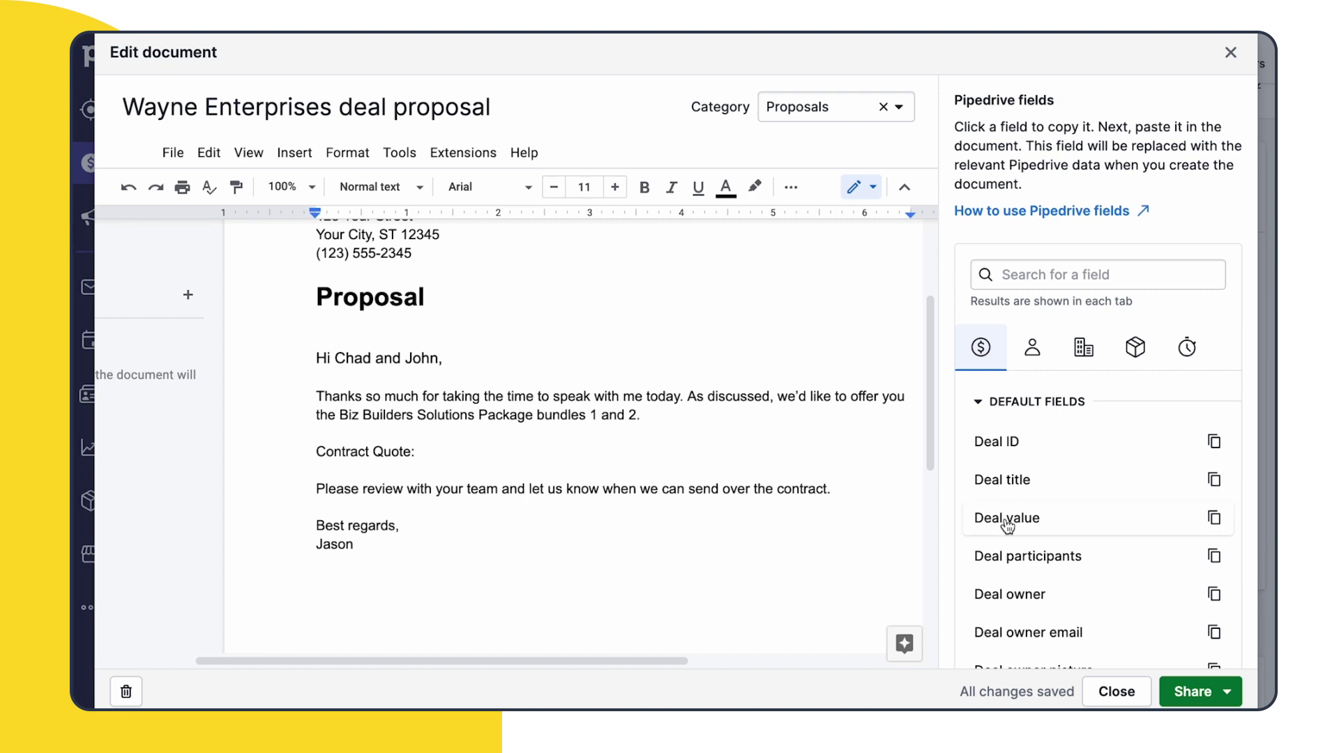
pyautogui.click(472, 448)
pyautogui.hotkey('ctrl', 'v')
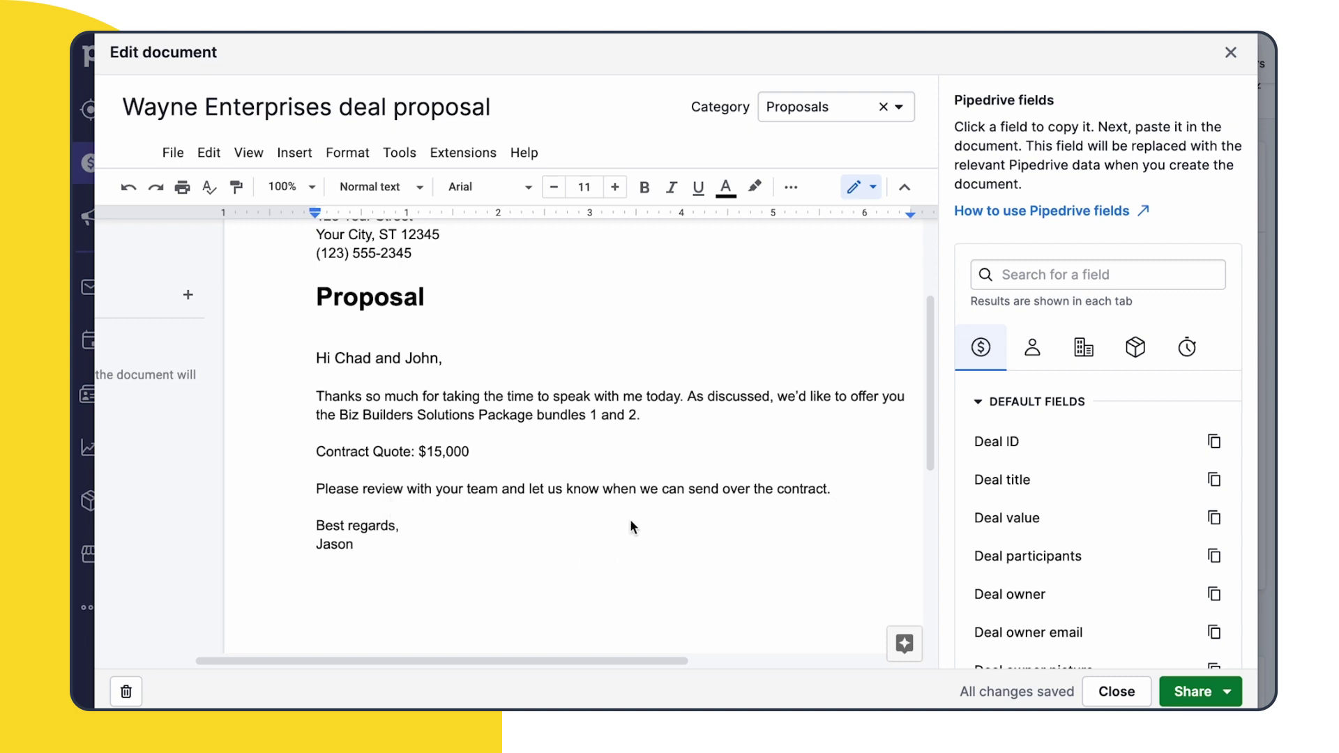
# Request signatures from three signers in a set signing order, with the deal owner signing last
pyautogui.click(1192, 692)
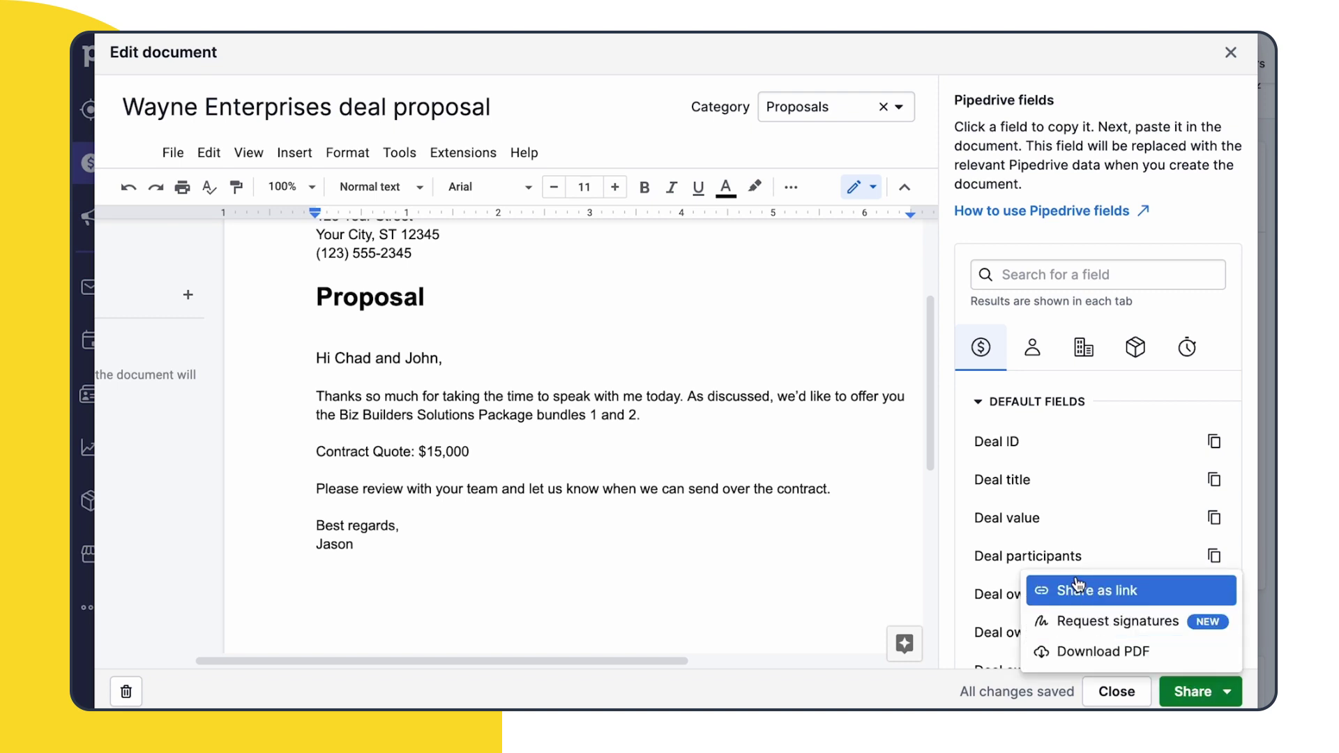
pyautogui.click(1096, 624)
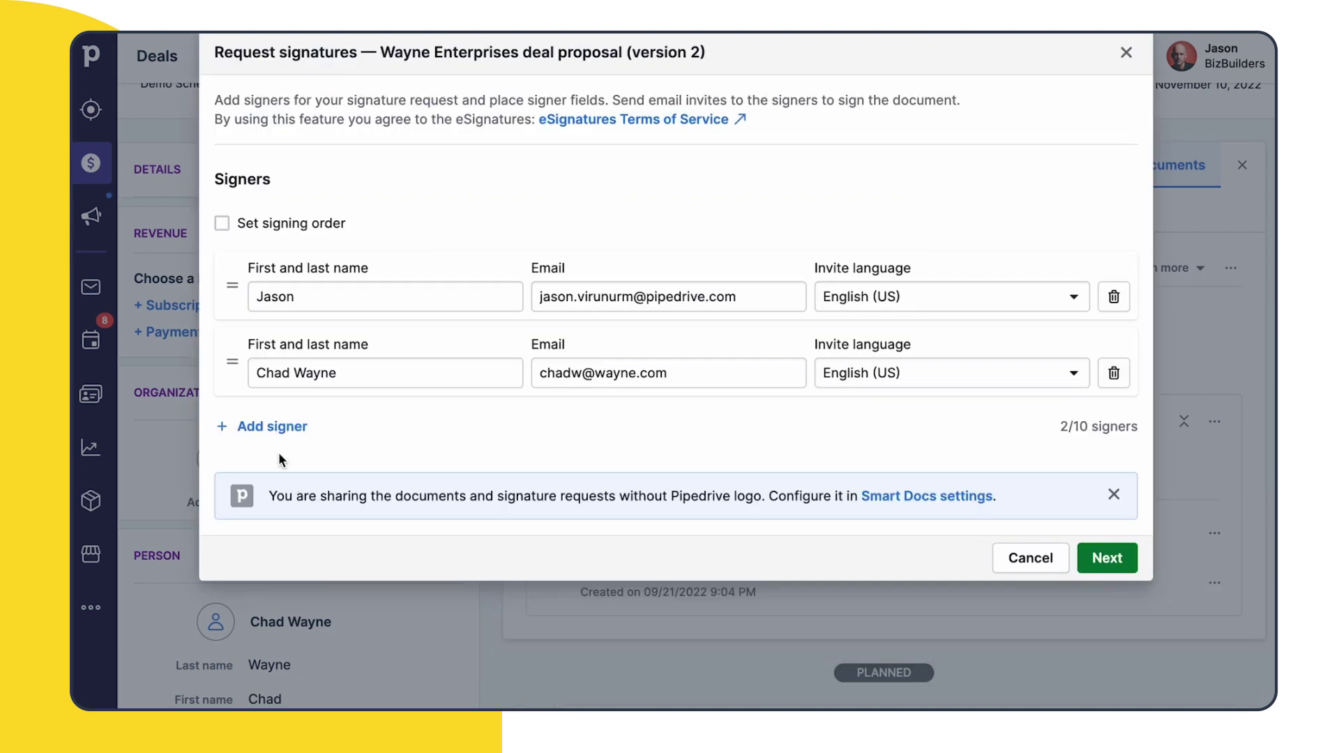
pyautogui.click(288, 427)
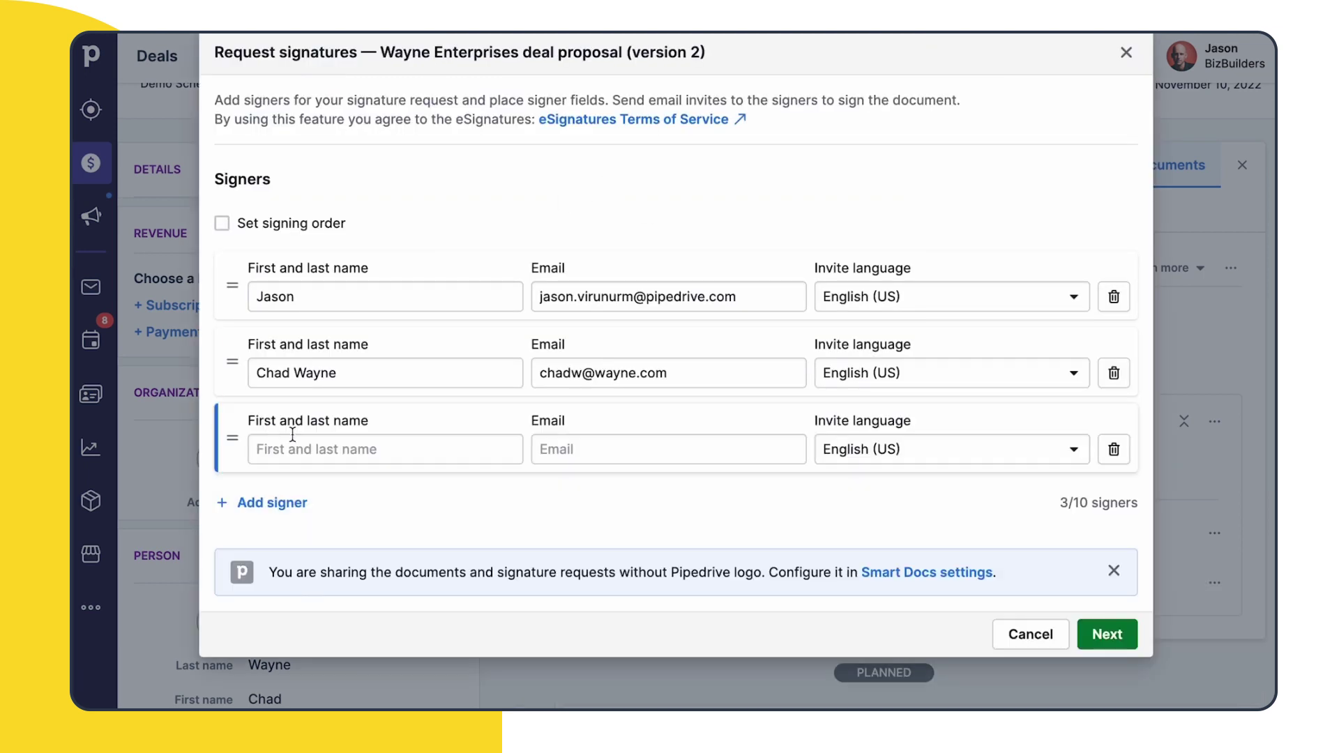
pyautogui.click(372, 449)
pyautogui.click(634, 523)
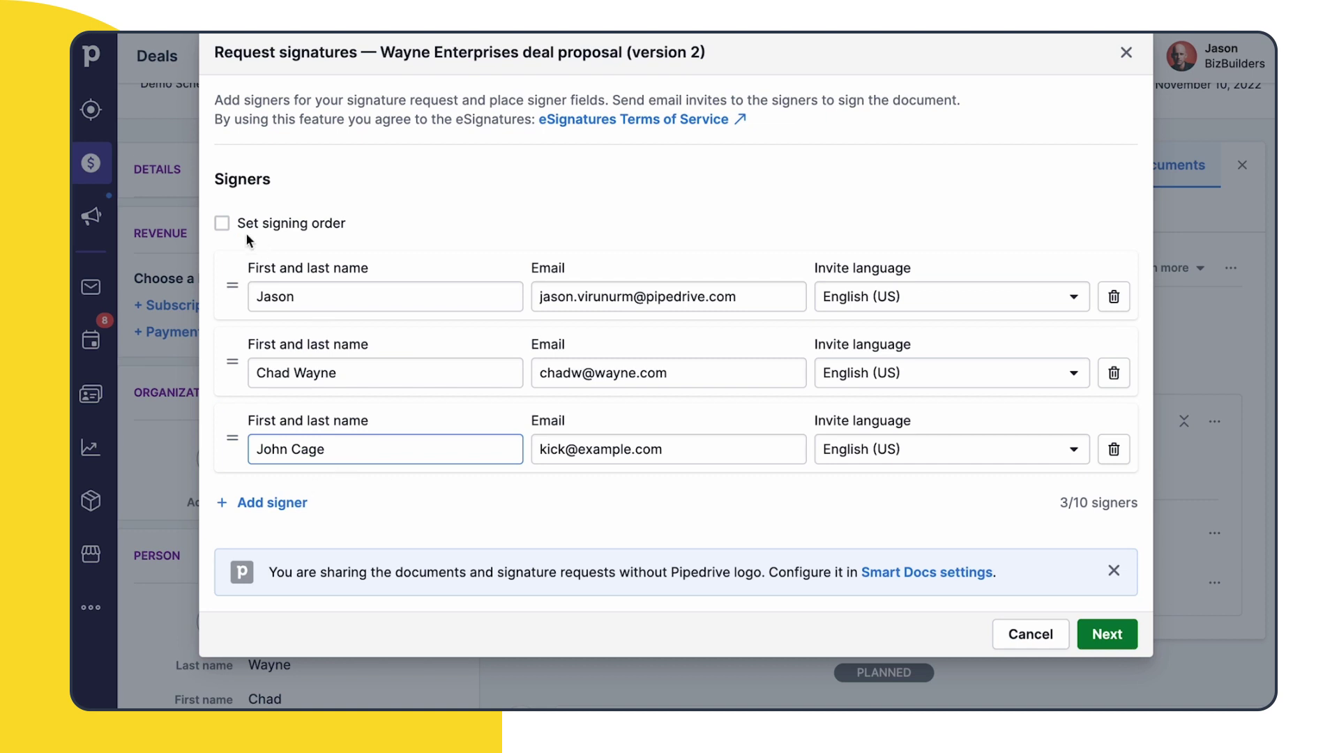
pyautogui.click(225, 224)
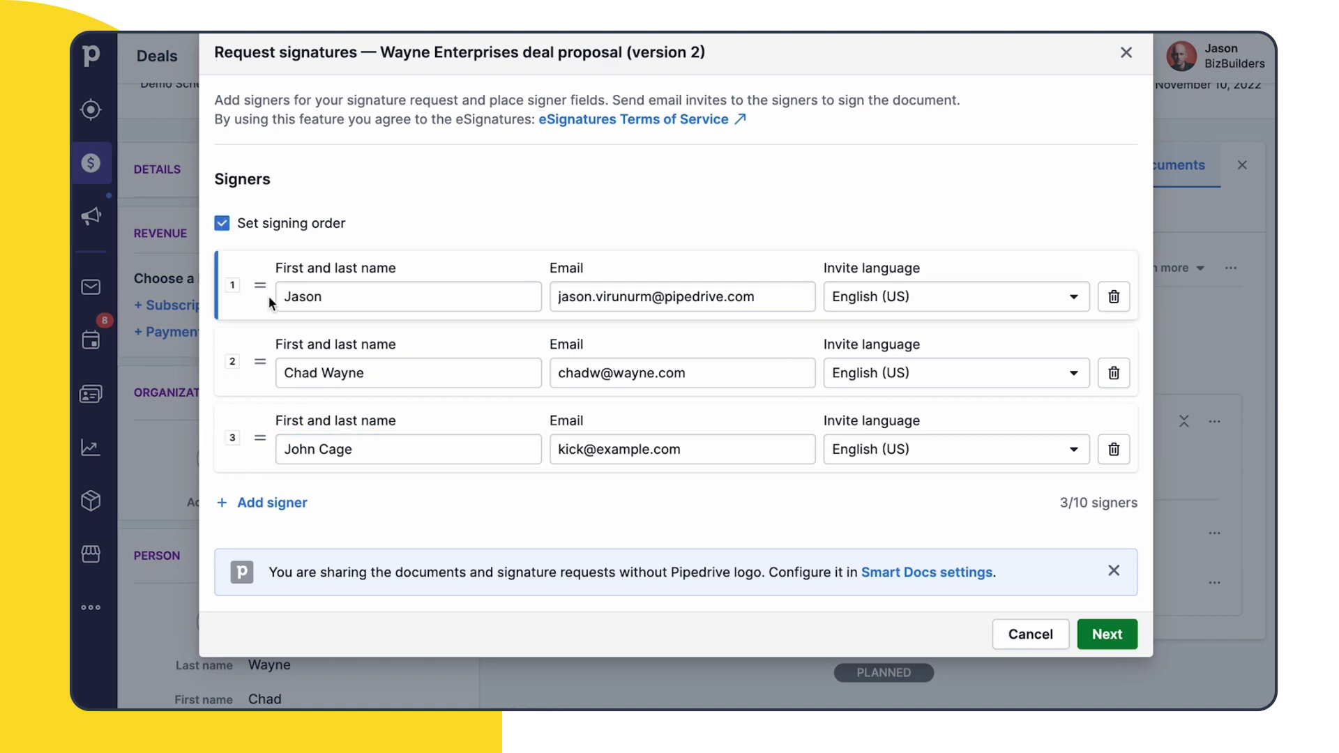
pyautogui.moveTo(262, 291); pyautogui.dragTo(250, 450)
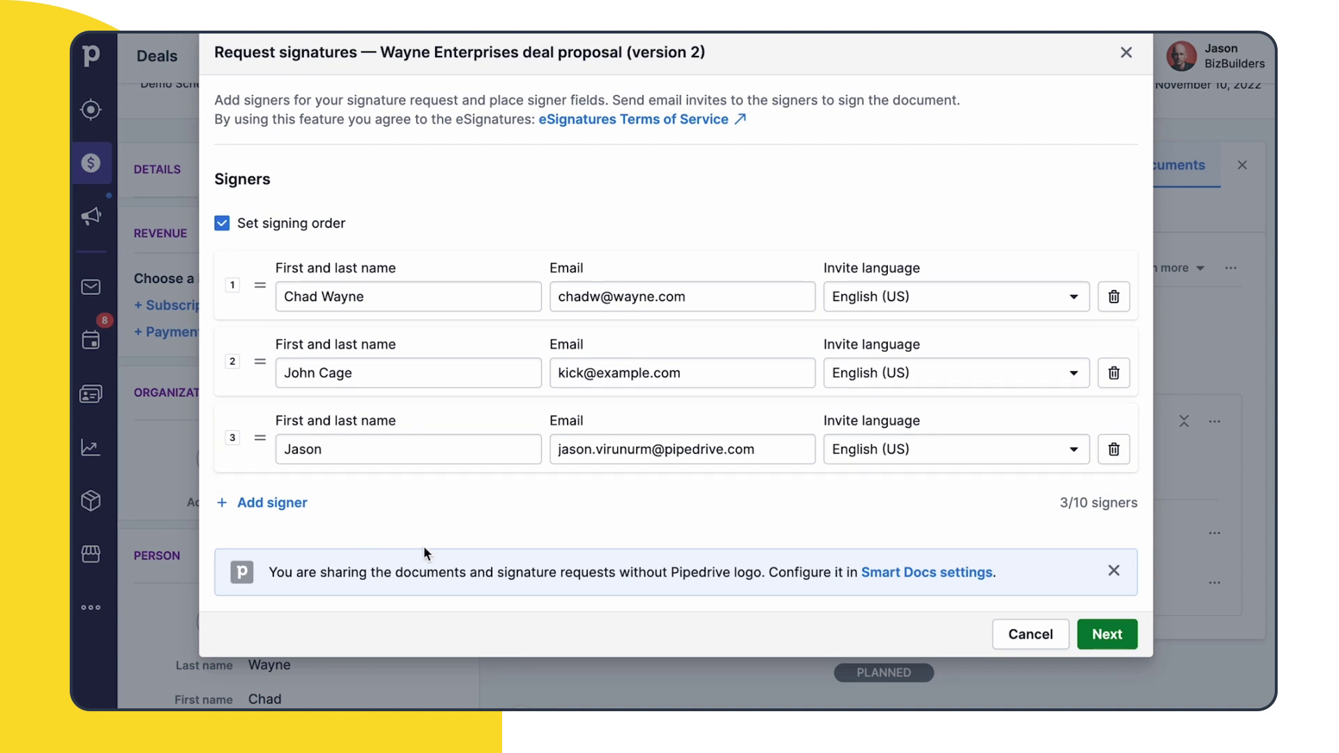
# Place a checkbox, an initials field and a signature field assigned to the second signer
pyautogui.click(1107, 636)
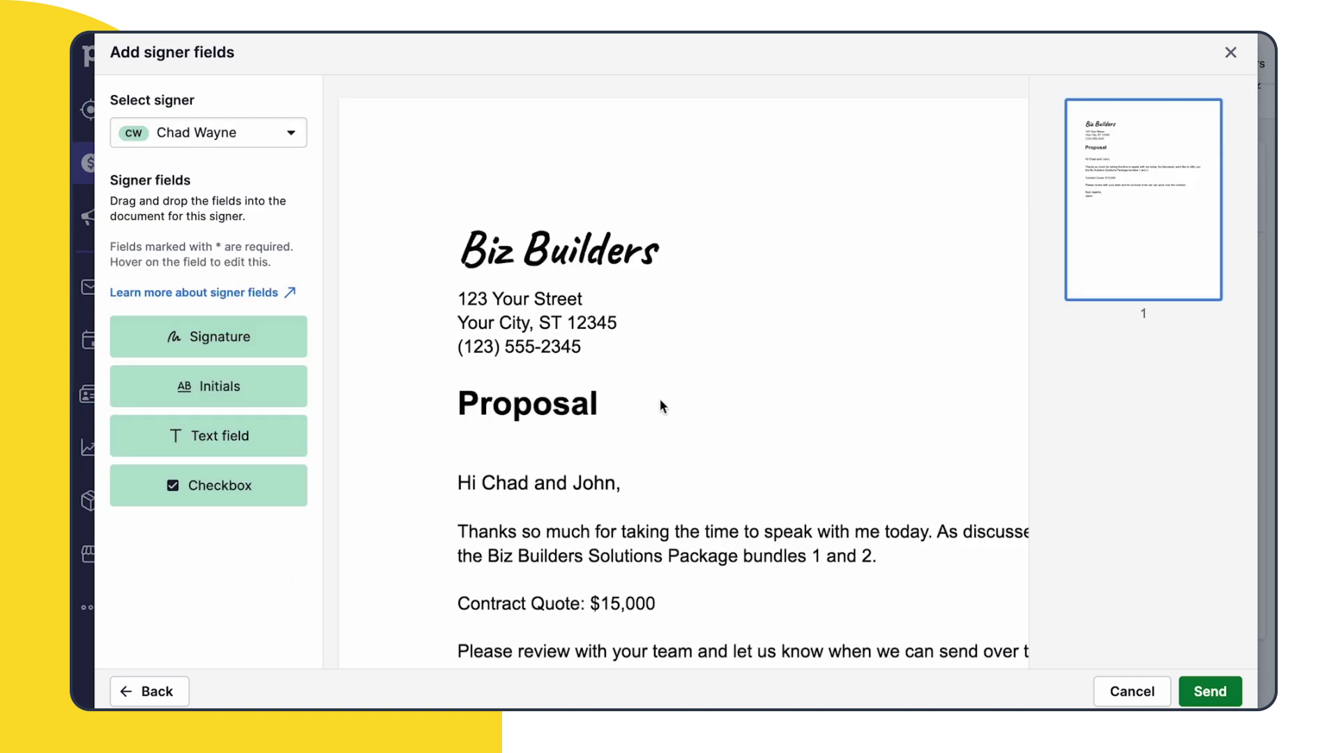
pyautogui.scroll(-5, 451, 378)
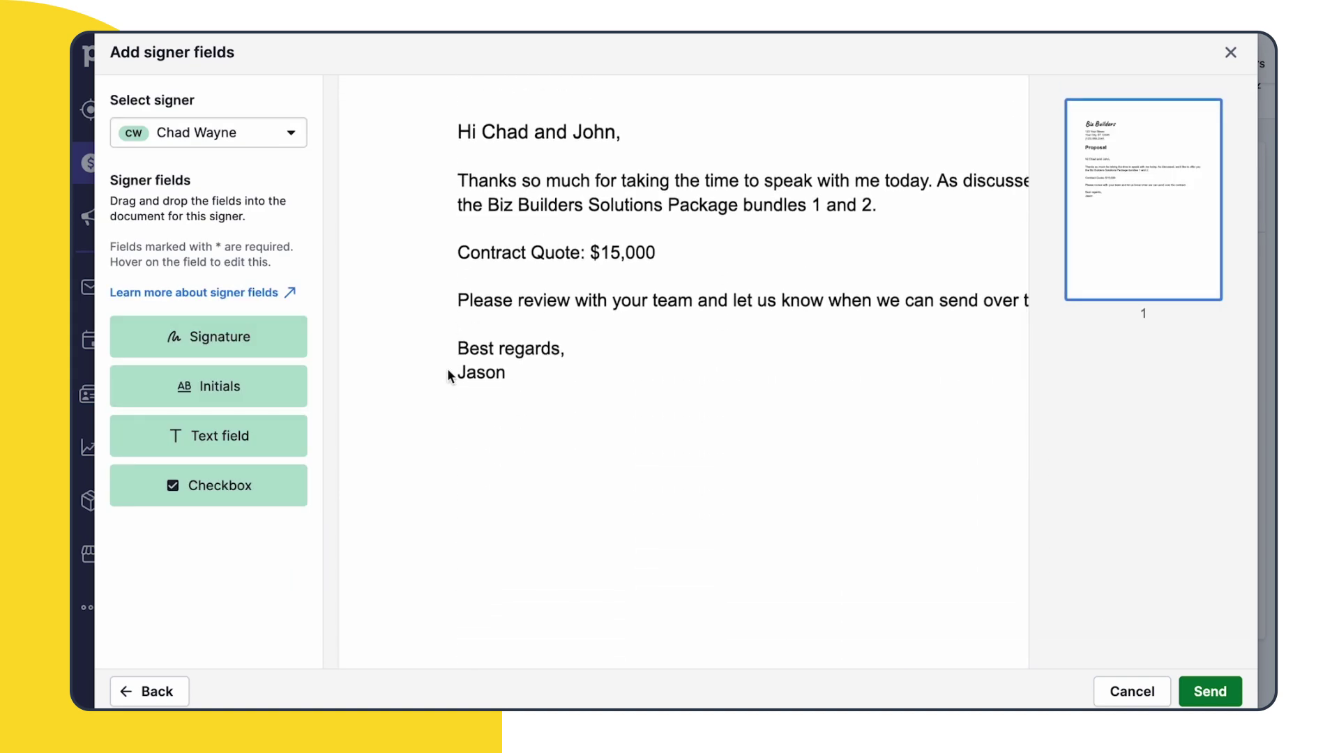
pyautogui.moveTo(233, 485); pyautogui.dragTo(440, 253)
pyautogui.moveTo(209, 386); pyautogui.dragTo(767, 274)
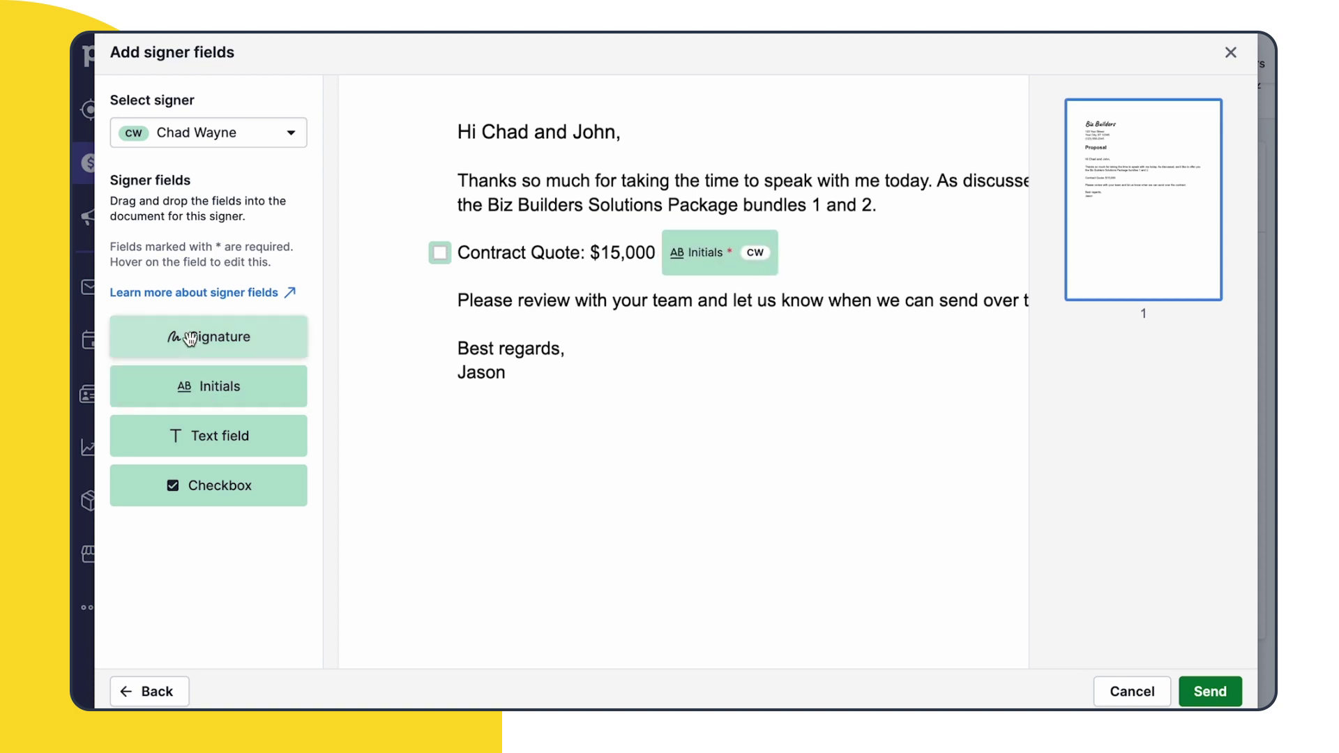
pyautogui.moveTo(190, 338)
pyautogui.mouseDown()
pyautogui.moveTo(557, 511)
pyautogui.moveTo(583, 470)
pyautogui.moveTo(756, 457)
pyautogui.moveTo(583, 546)
pyautogui.mouseUp()
pyautogui.click(595, 522)
pyautogui.click(1136, 200)
pyautogui.click(1144, 269)
# Add a second signature field beside the first and assign it to the sender
pyautogui.scroll(-3, 905, 312)
pyautogui.moveTo(208, 337); pyautogui.dragTo(853, 255)
pyautogui.click(911, 228)
pyautogui.click(1136, 199)
pyautogui.click(1143, 293)
# Add a text field with the hint 'Comments' just beneath the signatures
pyautogui.moveTo(200, 441); pyautogui.dragTo(523, 517)
pyautogui.click(571, 509)
pyautogui.click(1154, 304)
pyautogui.write('Comments')
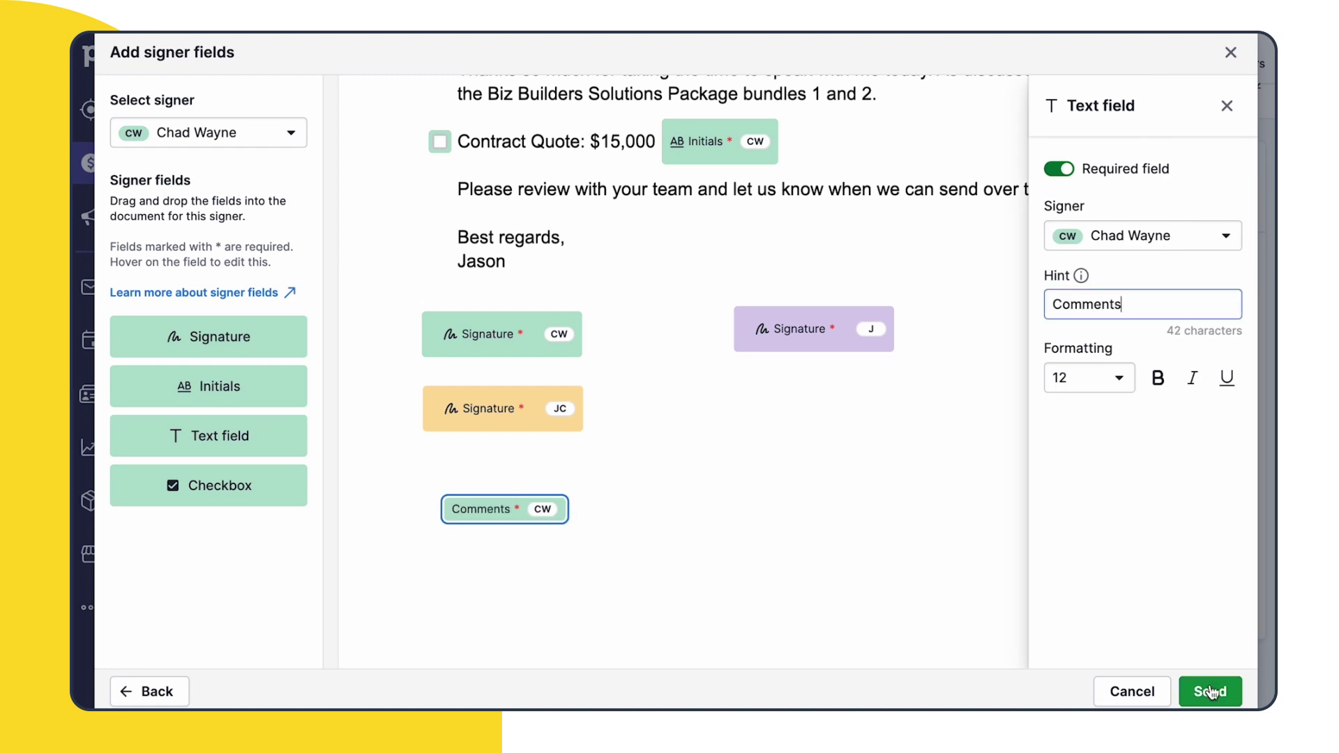
pyautogui.moveTo(494, 510); pyautogui.dragTo(481, 478)
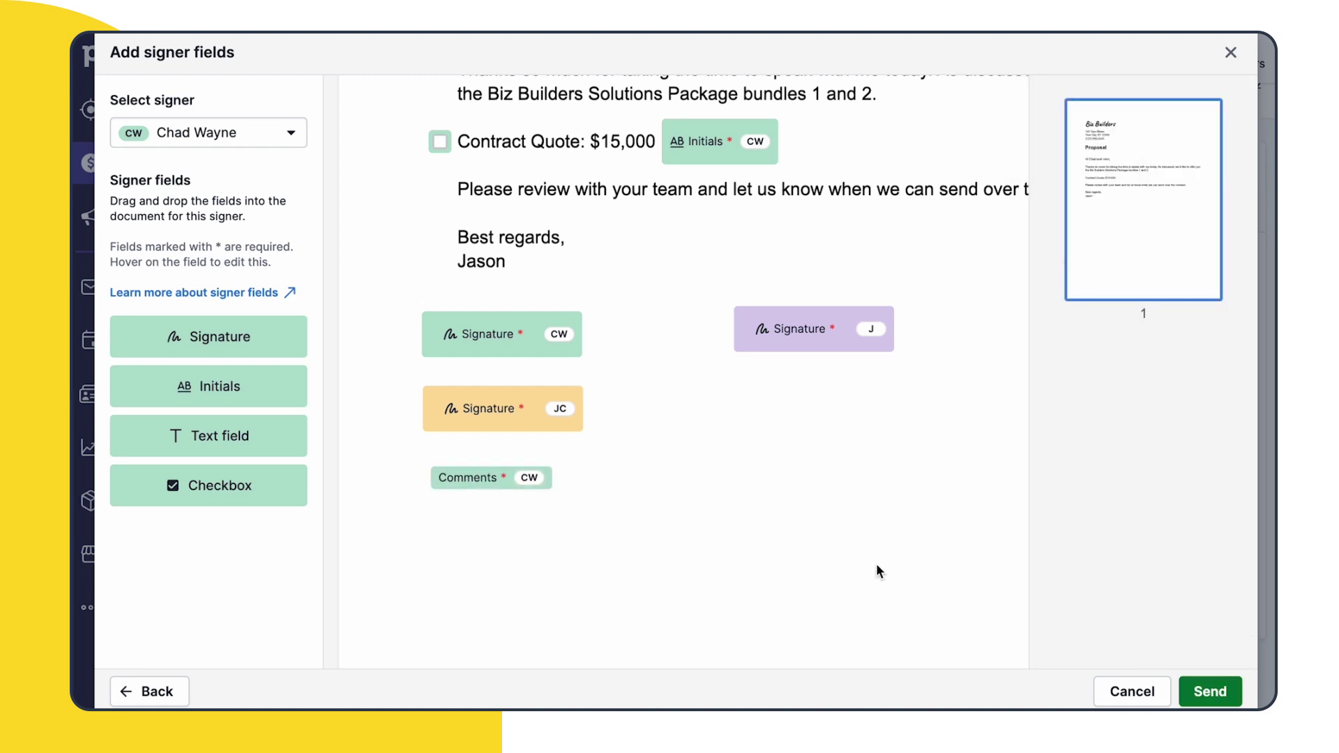
# Delete the initials and checkbox fields and send the signature request
pyautogui.click(851, 141)
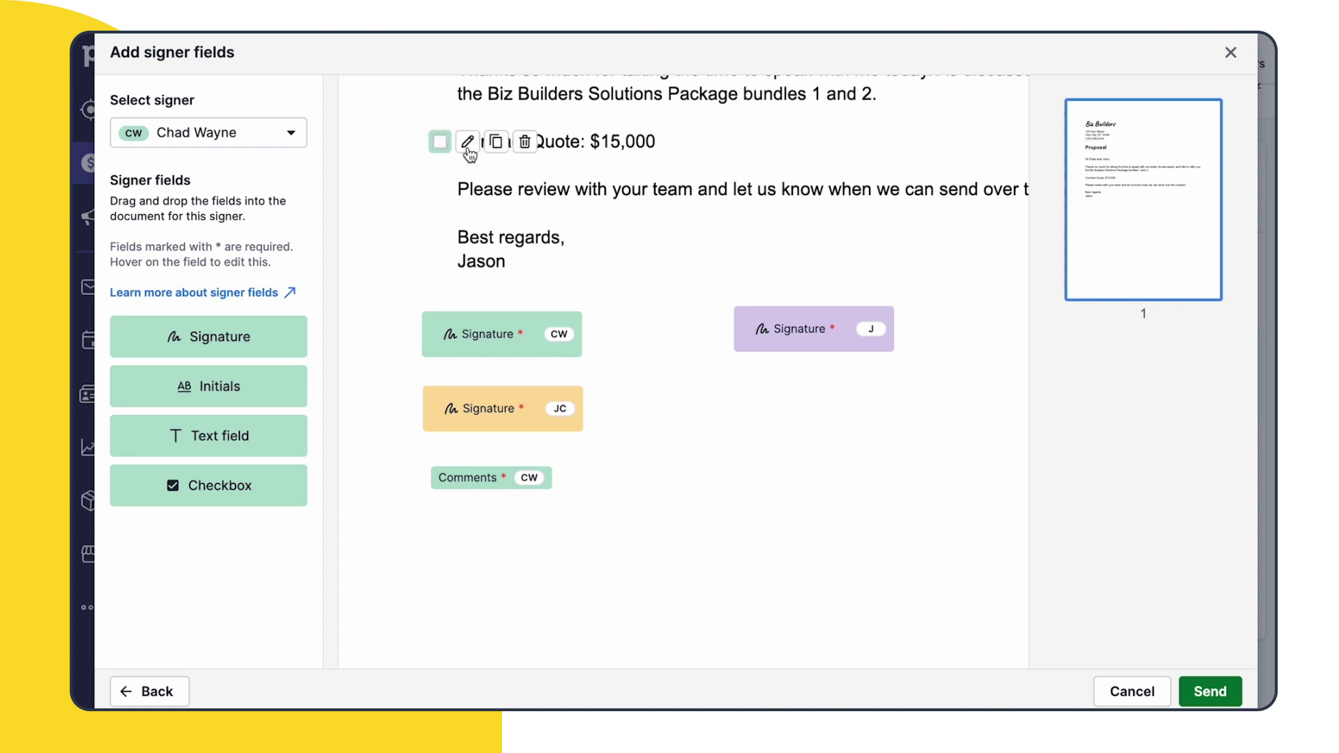
pyautogui.click(525, 142)
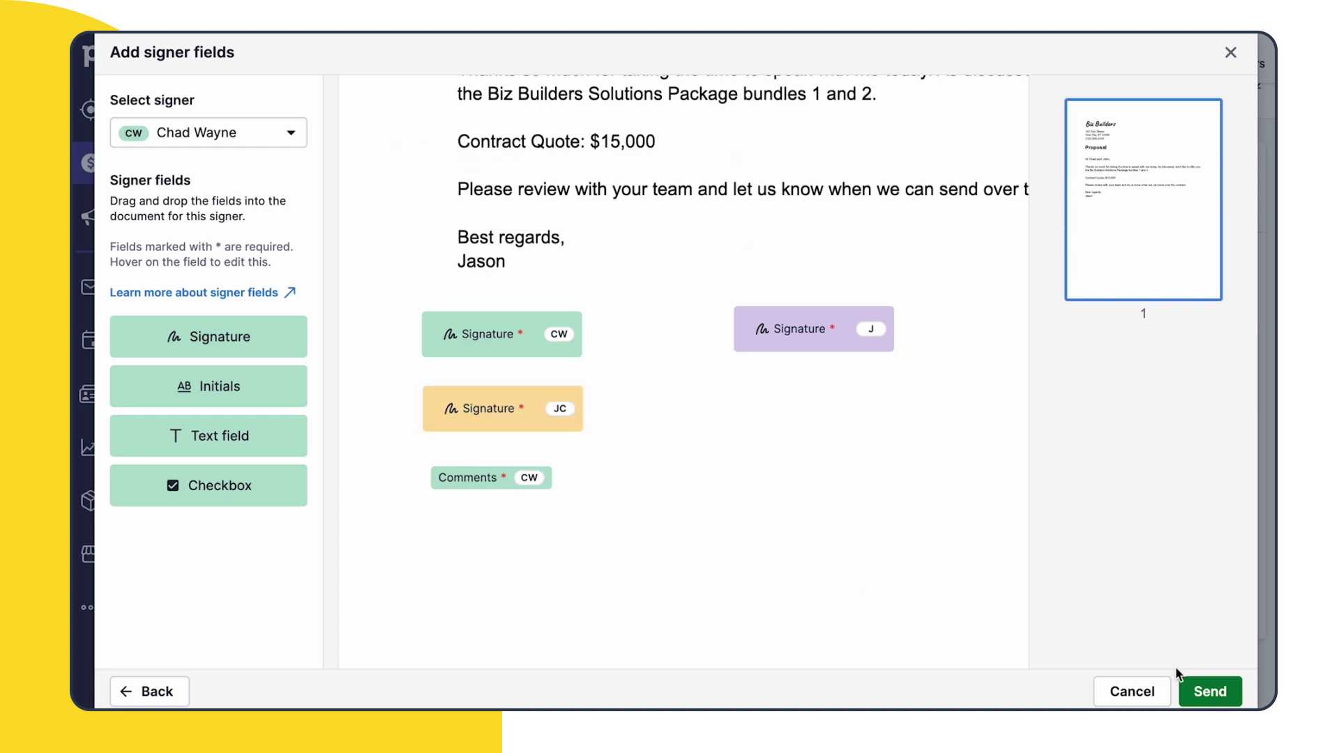
pyautogui.click(1212, 692)
# Confirm sending the request emails and check the proposal's and each version's action menus
pyautogui.click(864, 455)
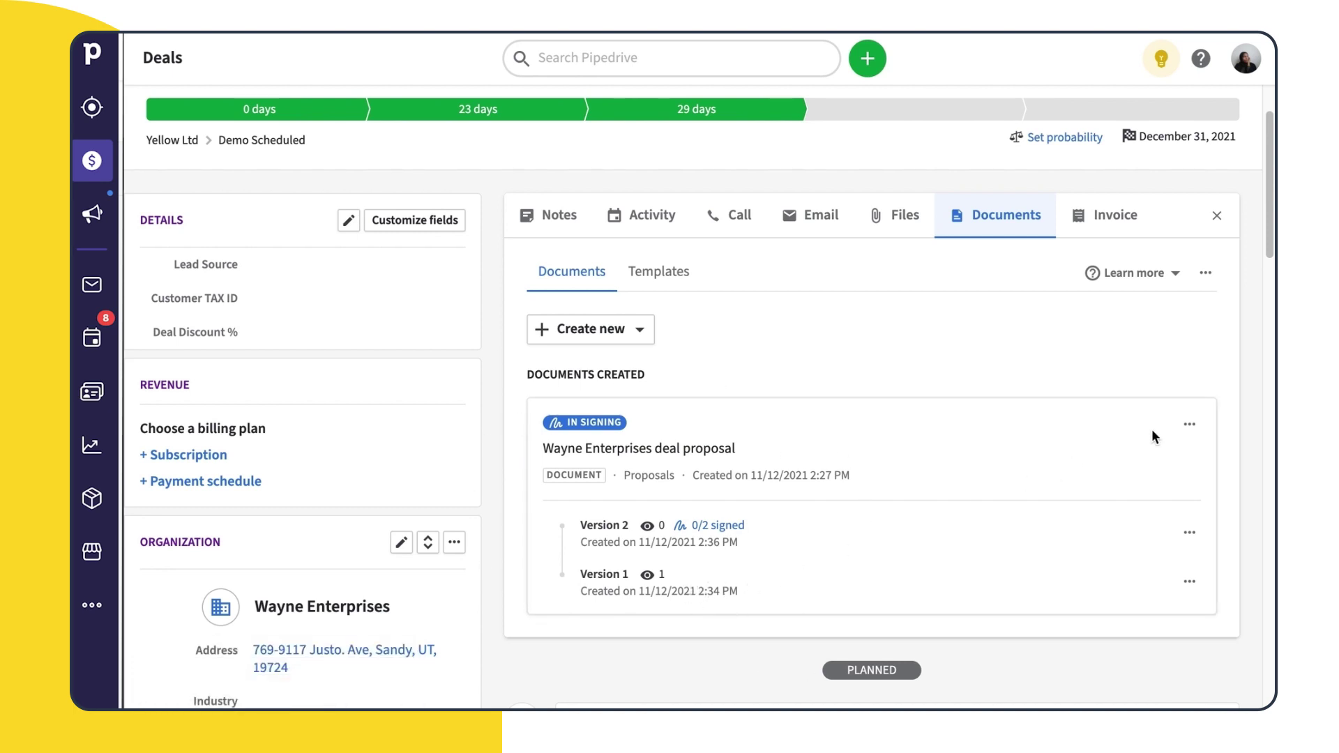
pyautogui.click(1190, 426)
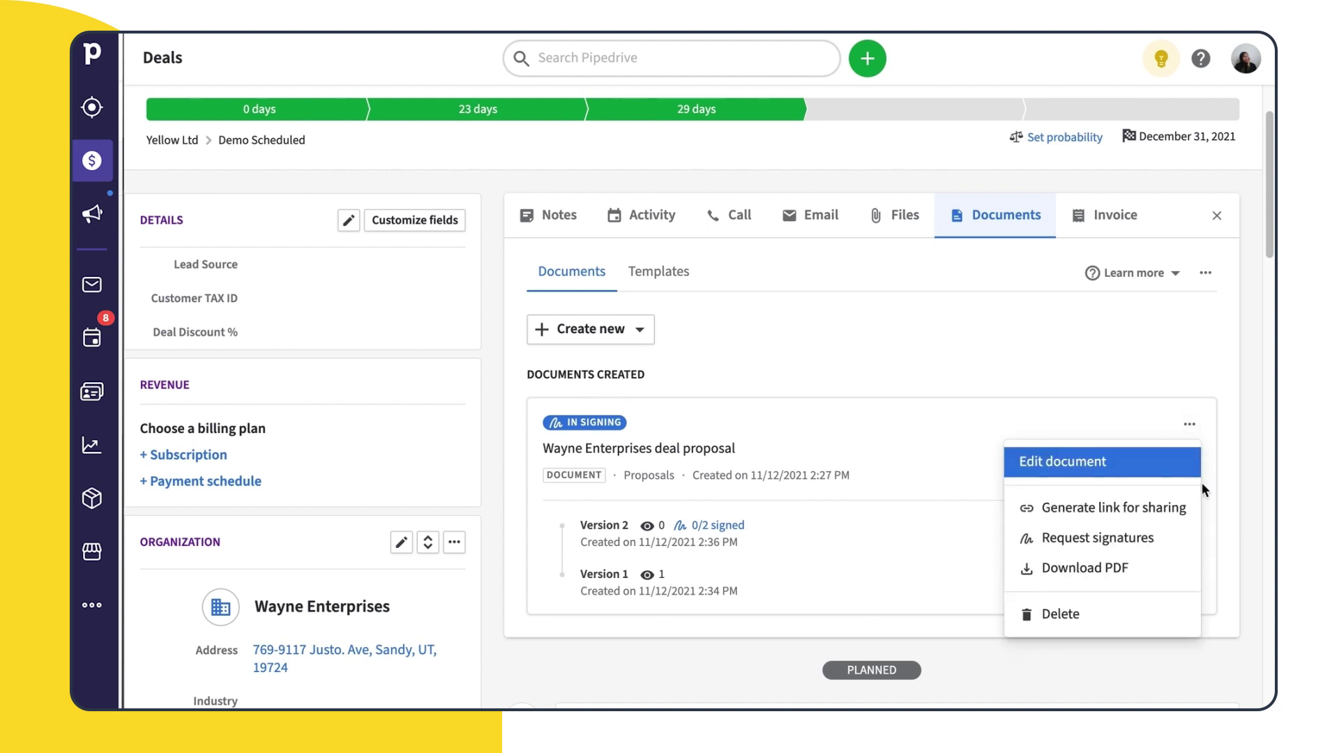
pyautogui.click(1184, 372)
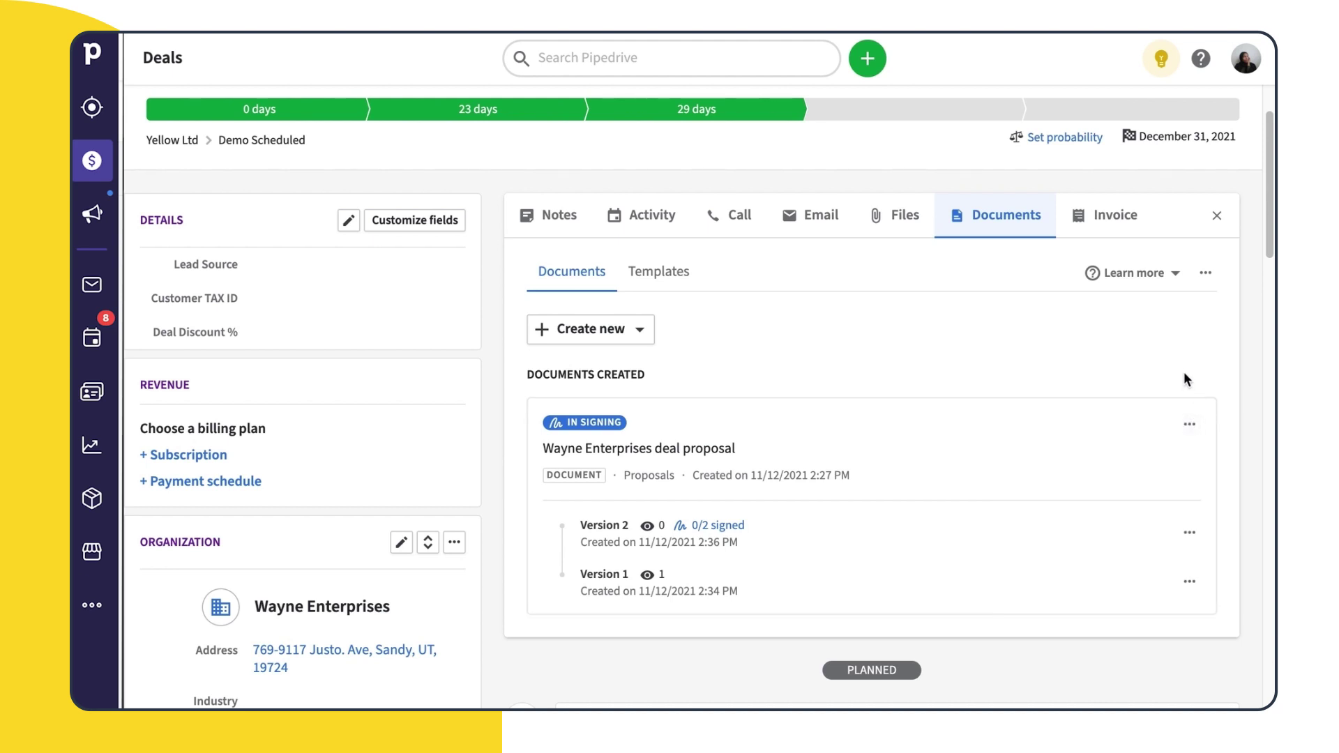
pyautogui.click(1188, 537)
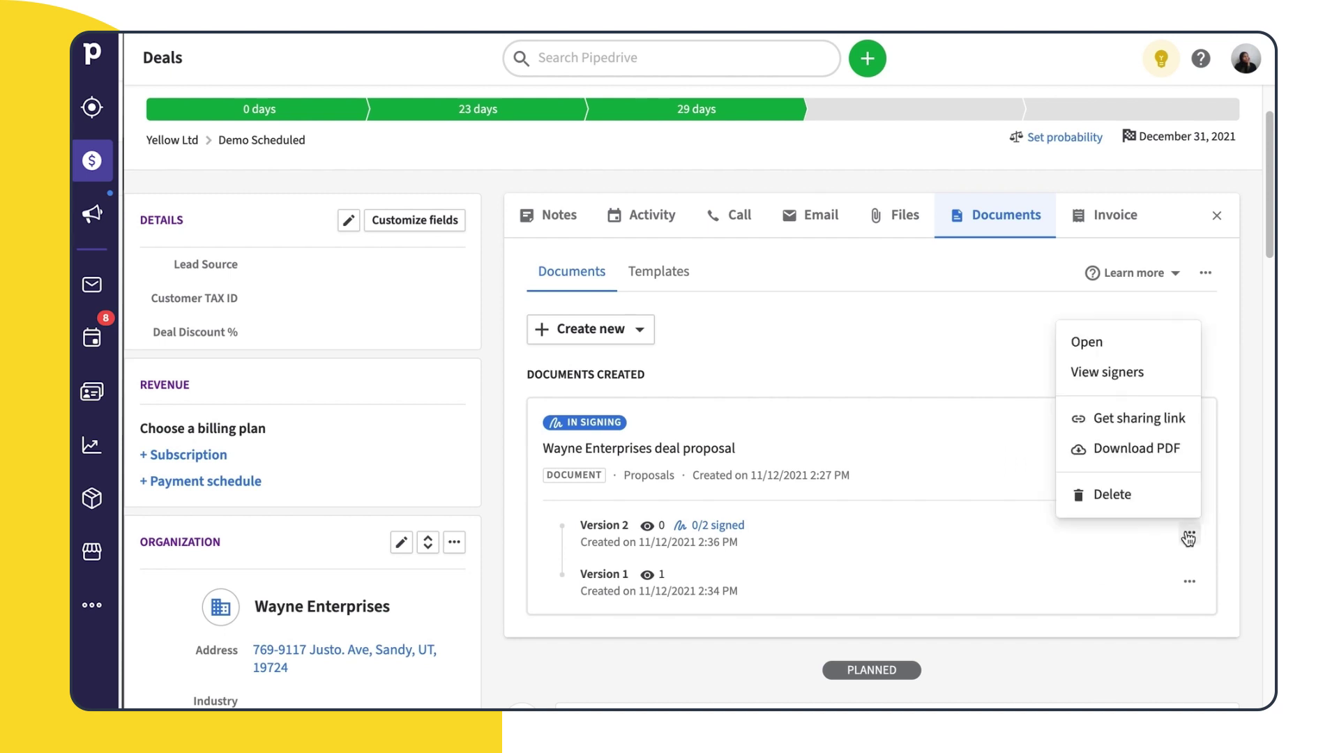
pyautogui.click(1220, 559)
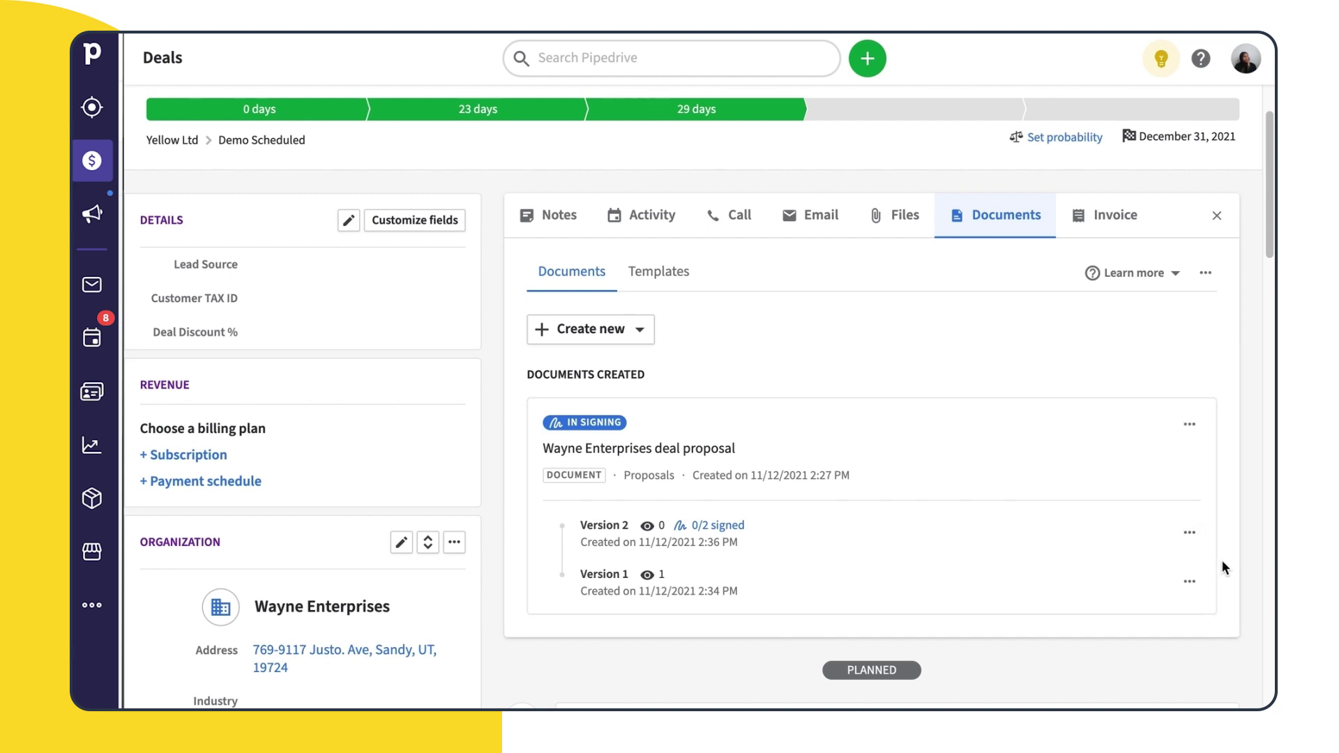
pyautogui.click(1189, 581)
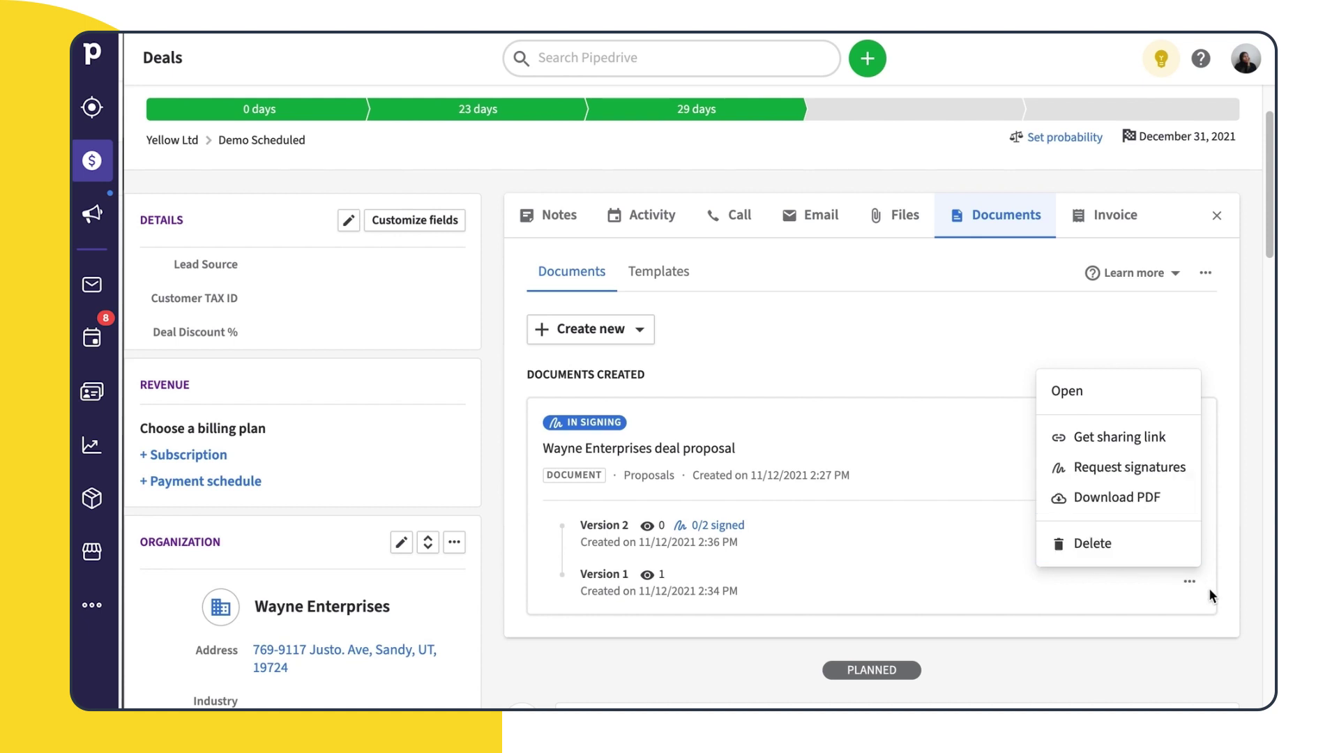
pyautogui.click(1216, 580)
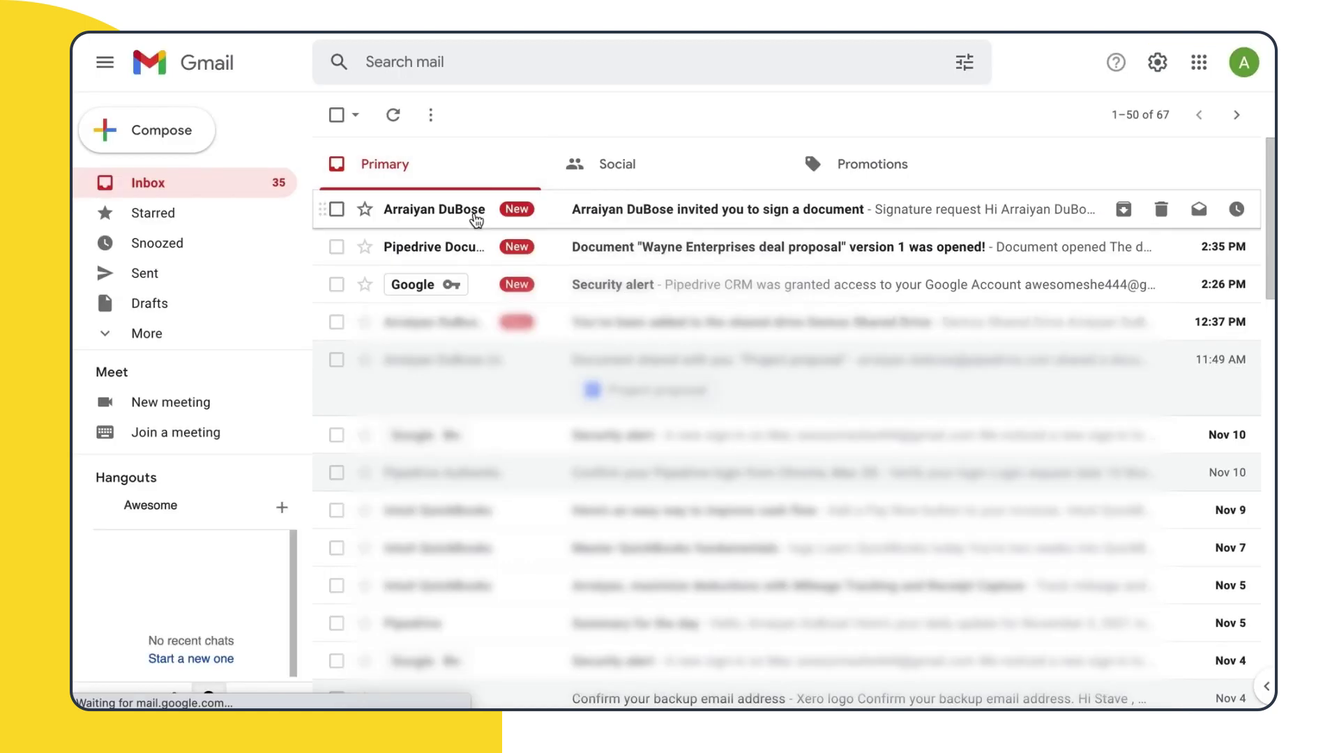
# Open the signature request email and the proposal for review, accepting the cookie prompt
pyautogui.click(475, 220)
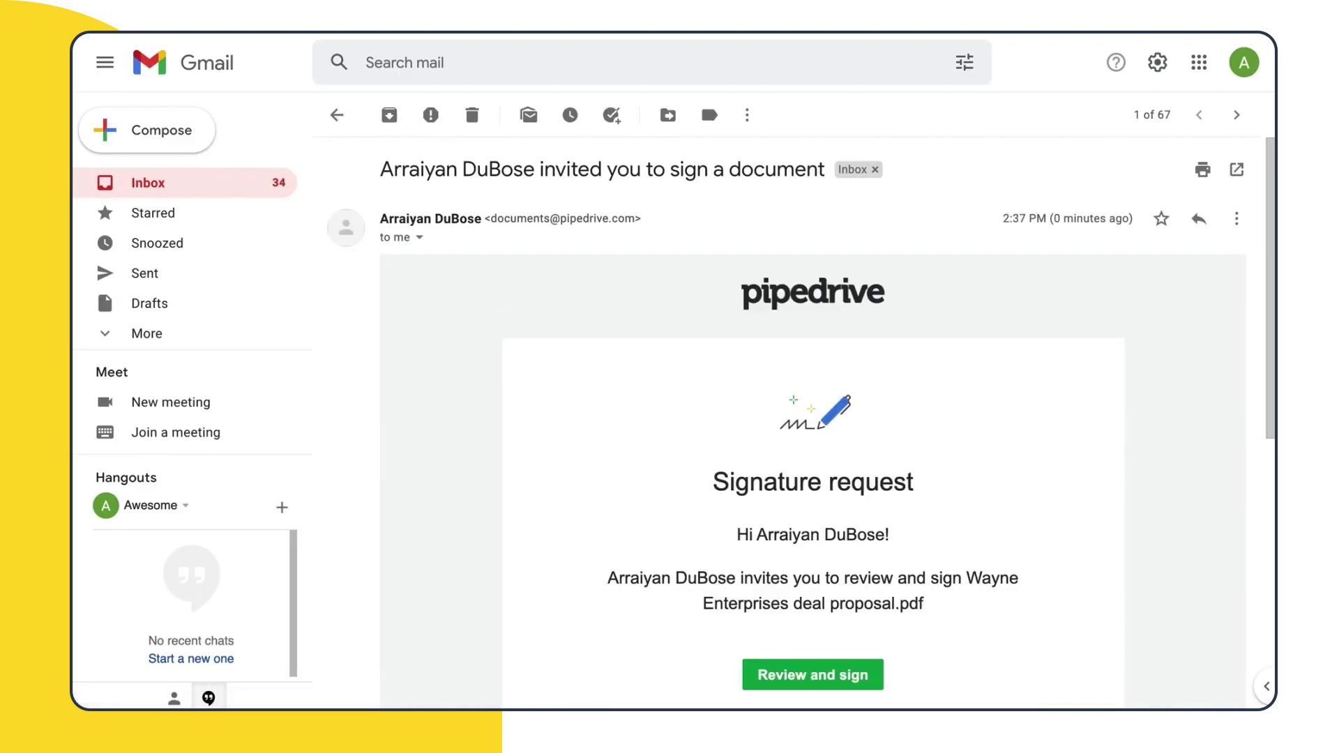
pyautogui.scroll(-1, 1271, 416)
pyautogui.scroll(-1, 1271, 416)
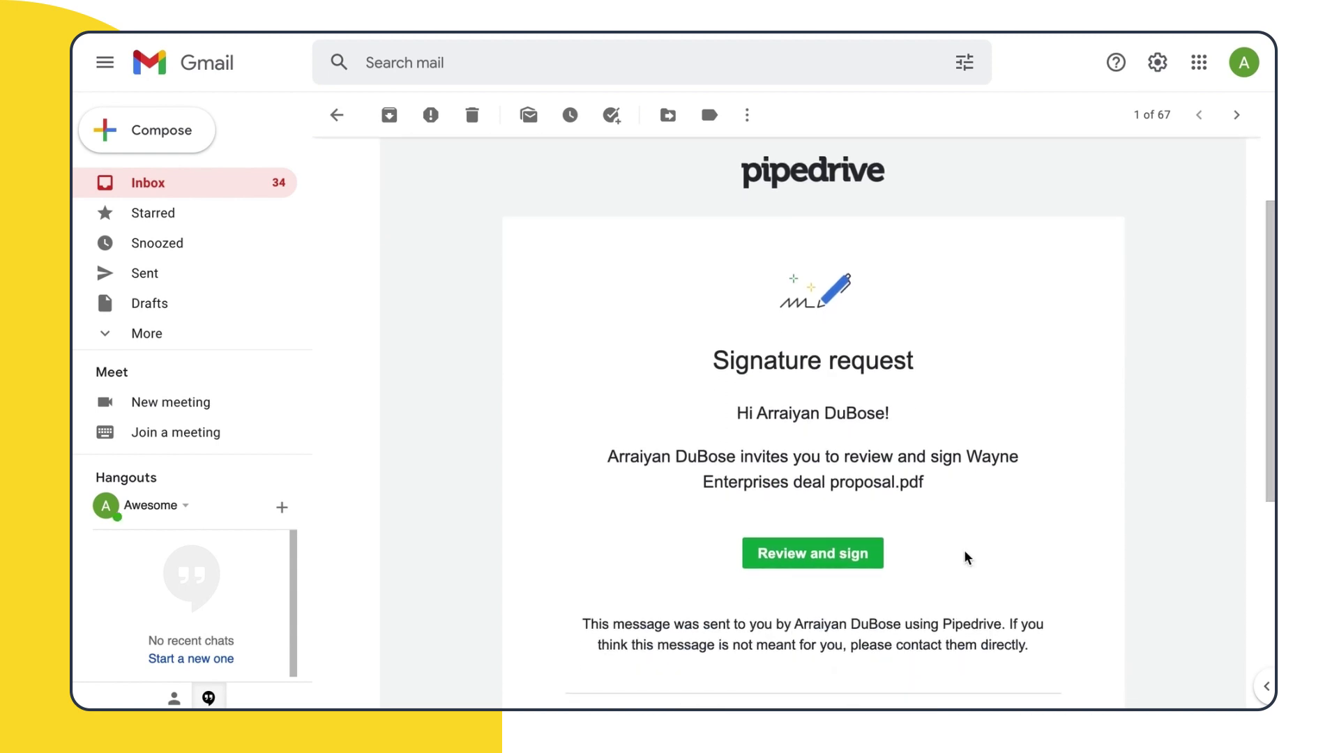
pyautogui.click(873, 566)
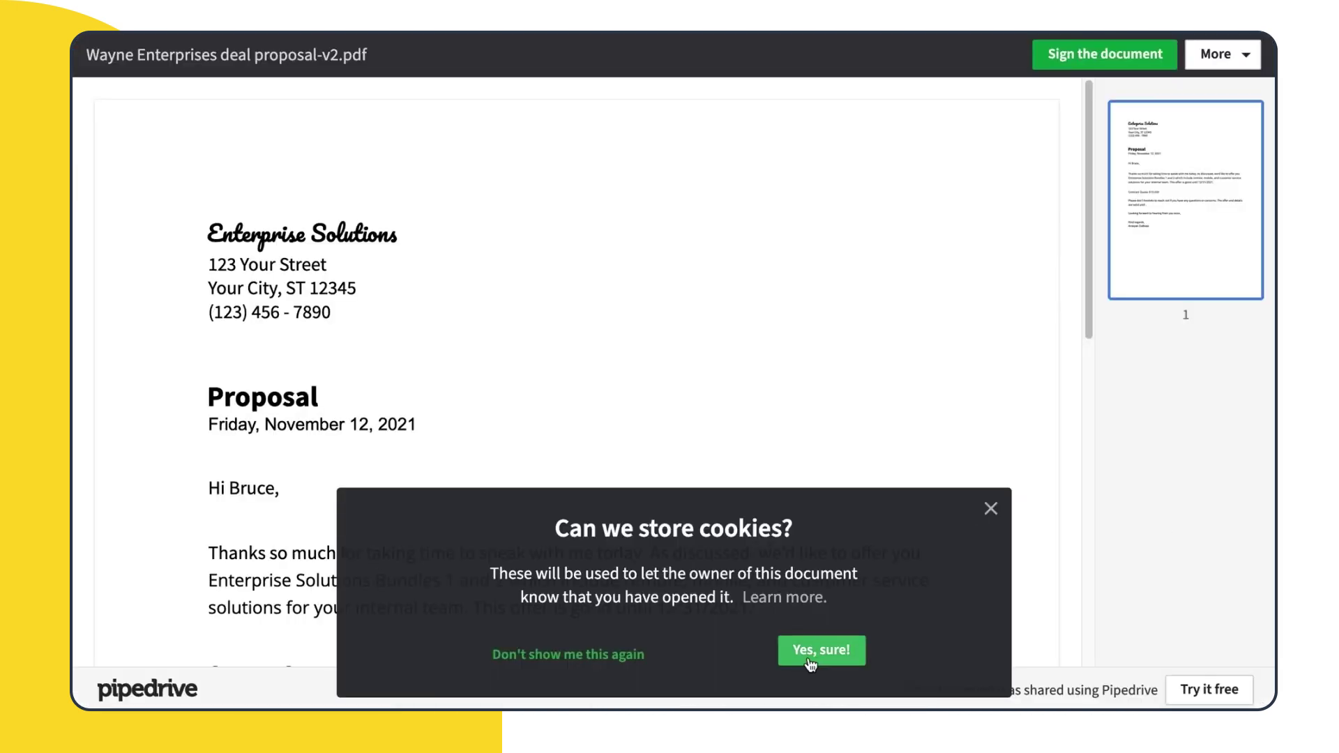
pyautogui.click(820, 659)
# Confirm the review, type the signer's full name, and select the emailed authentication code
pyautogui.click(1088, 62)
pyautogui.click(382, 207)
pyautogui.click(416, 311)
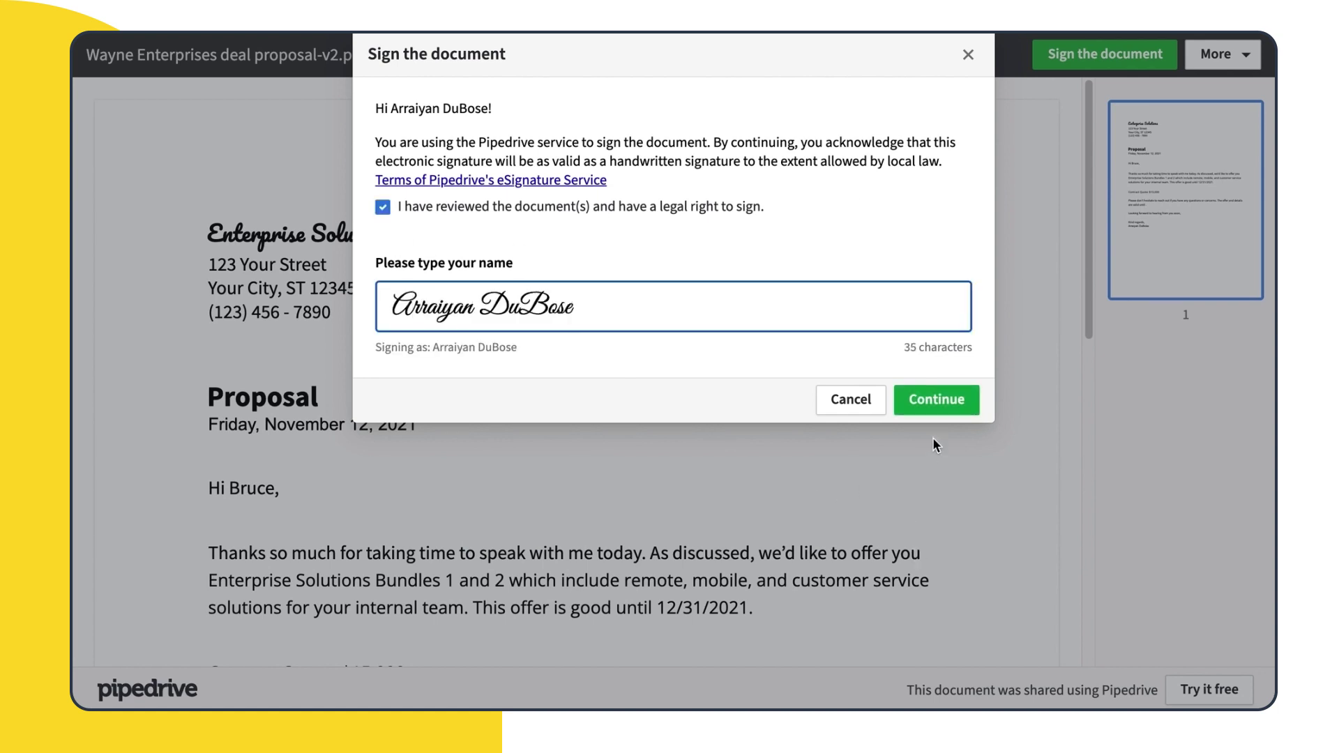
pyautogui.click(935, 407)
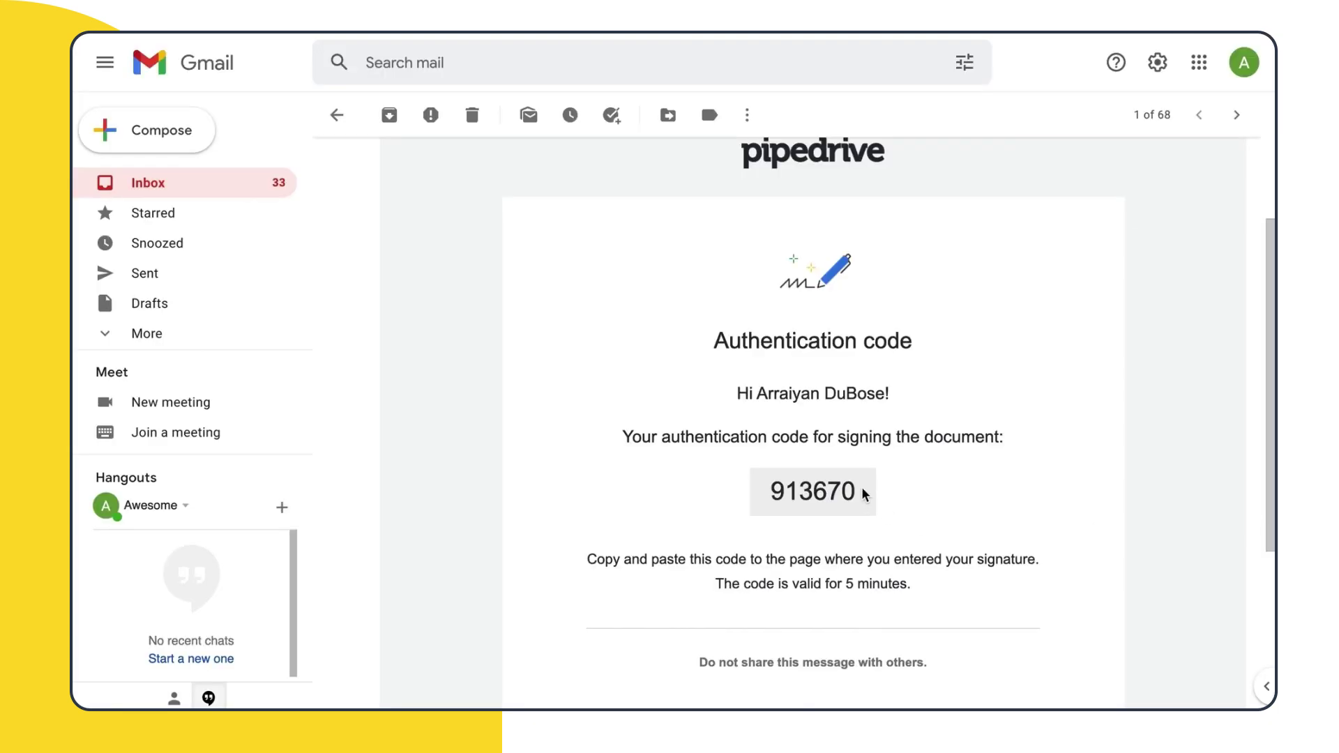
pyautogui.moveTo(863, 494); pyautogui.dragTo(783, 499)
pyautogui.hotkey('ctrl', 'c')
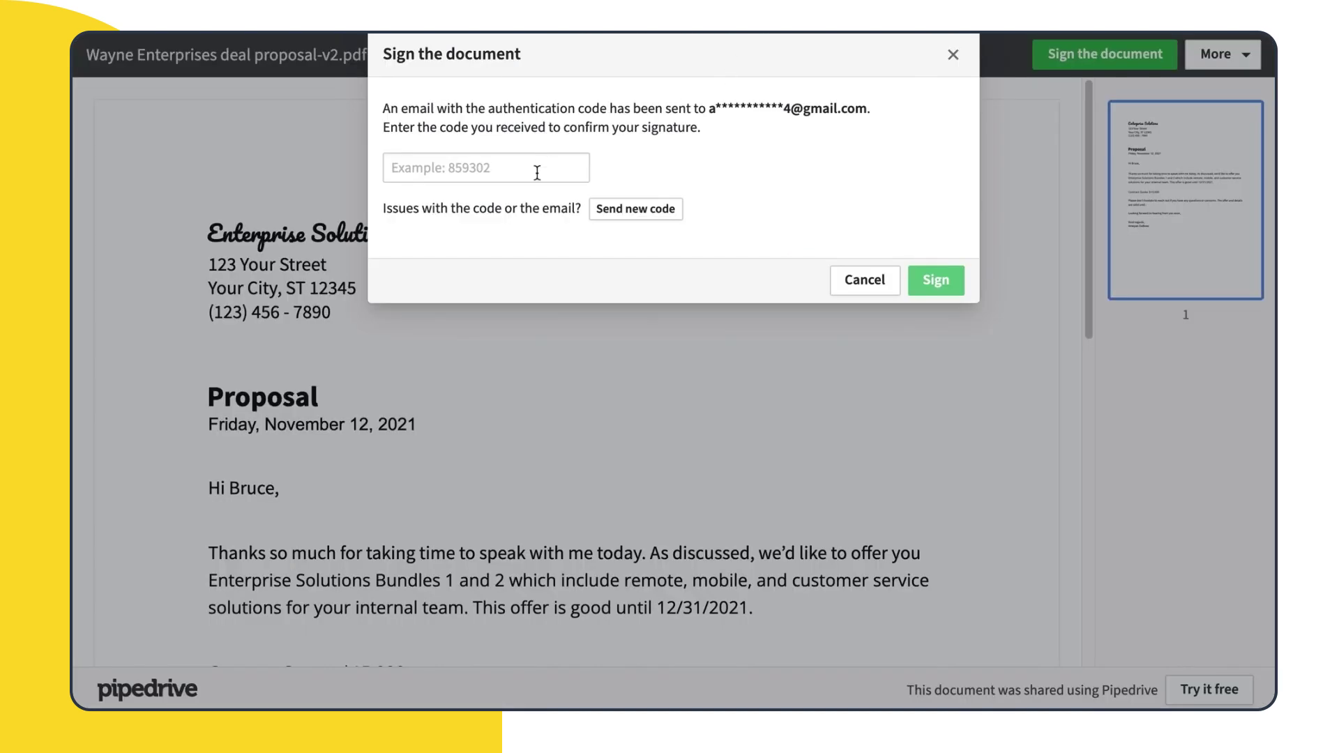
# Paste the authentication code to complete the first signature, then bring up version 2's actions
pyautogui.click(541, 169)
pyautogui.hotkey('ctrl', 'v')
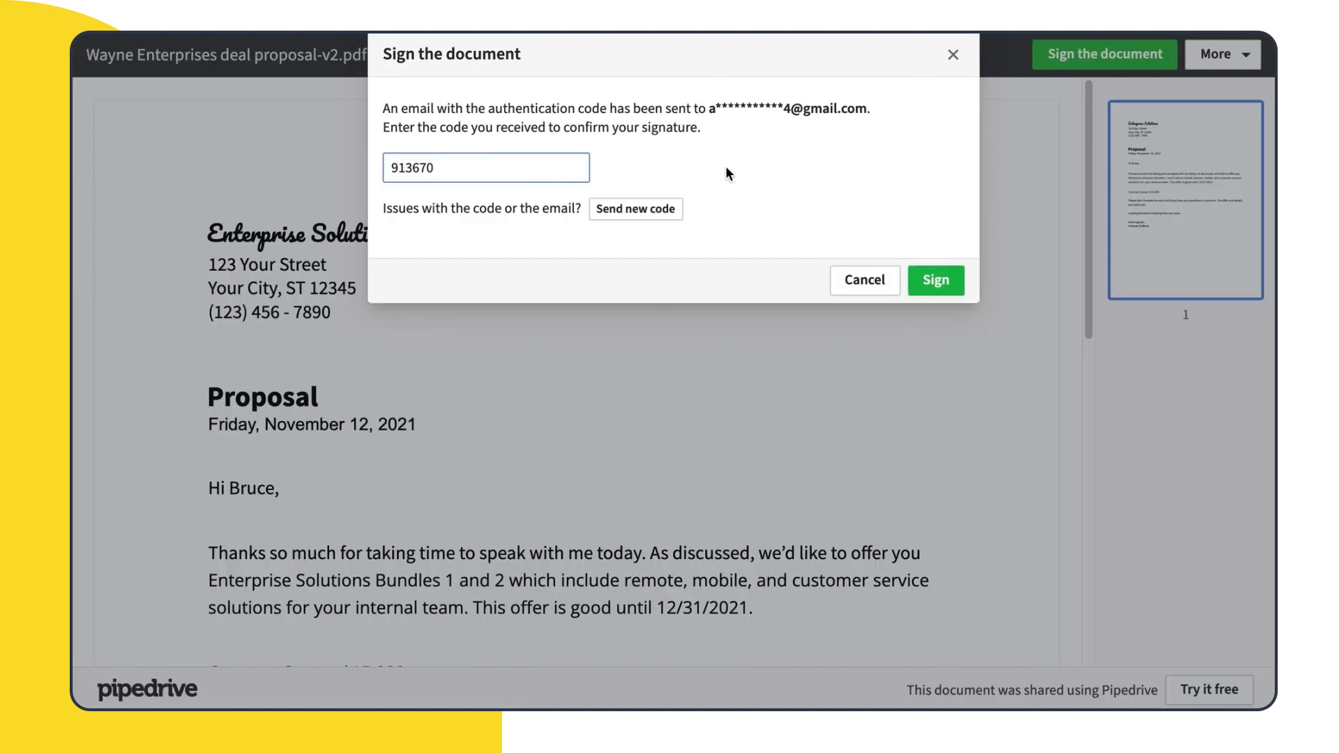
pyautogui.click(956, 283)
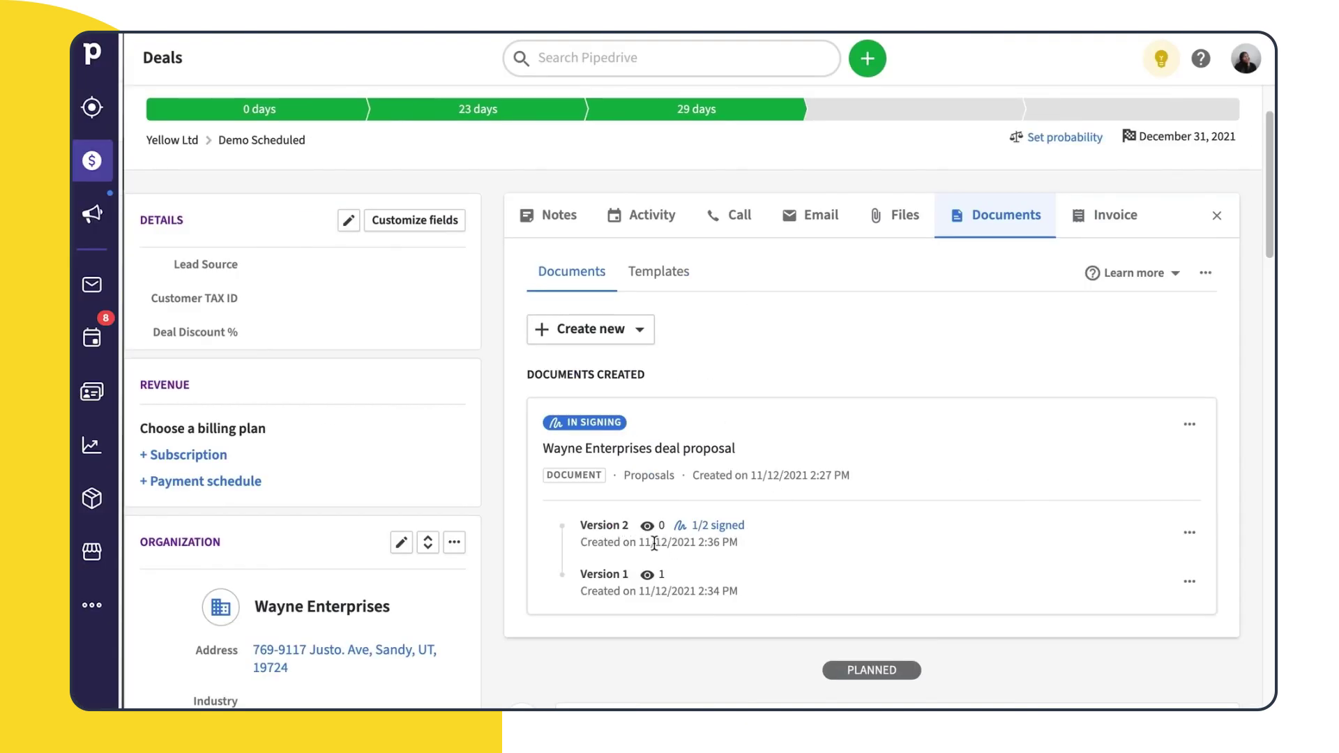
pyautogui.click(1189, 534)
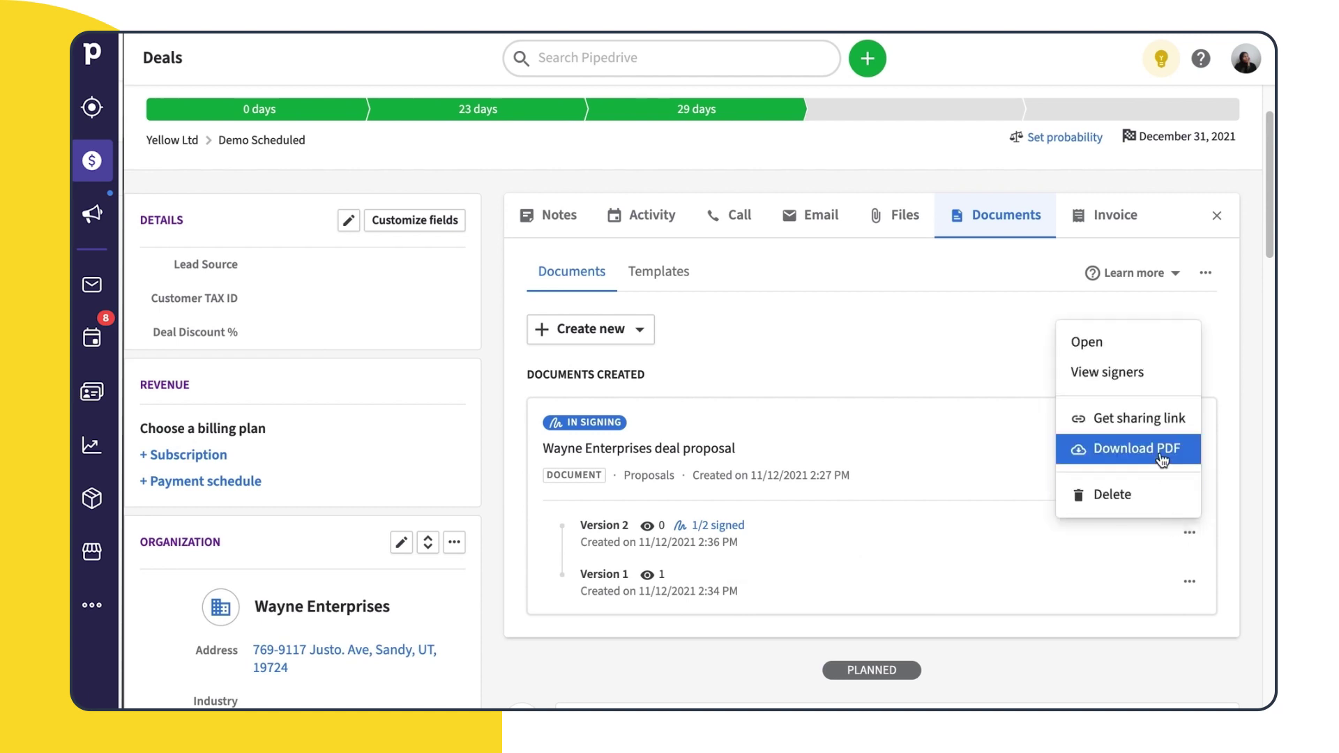
# View version 2's signers and its signing audit trail
pyautogui.click(1152, 389)
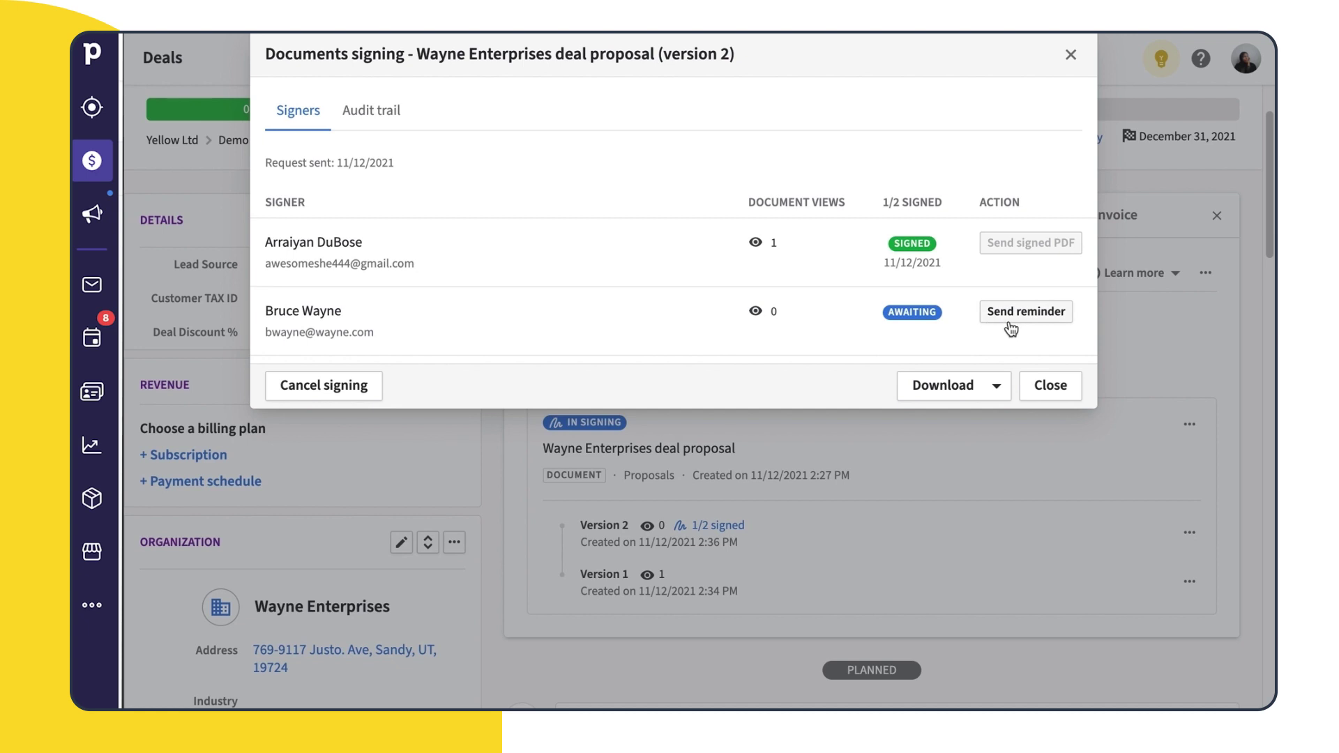
pyautogui.click(363, 120)
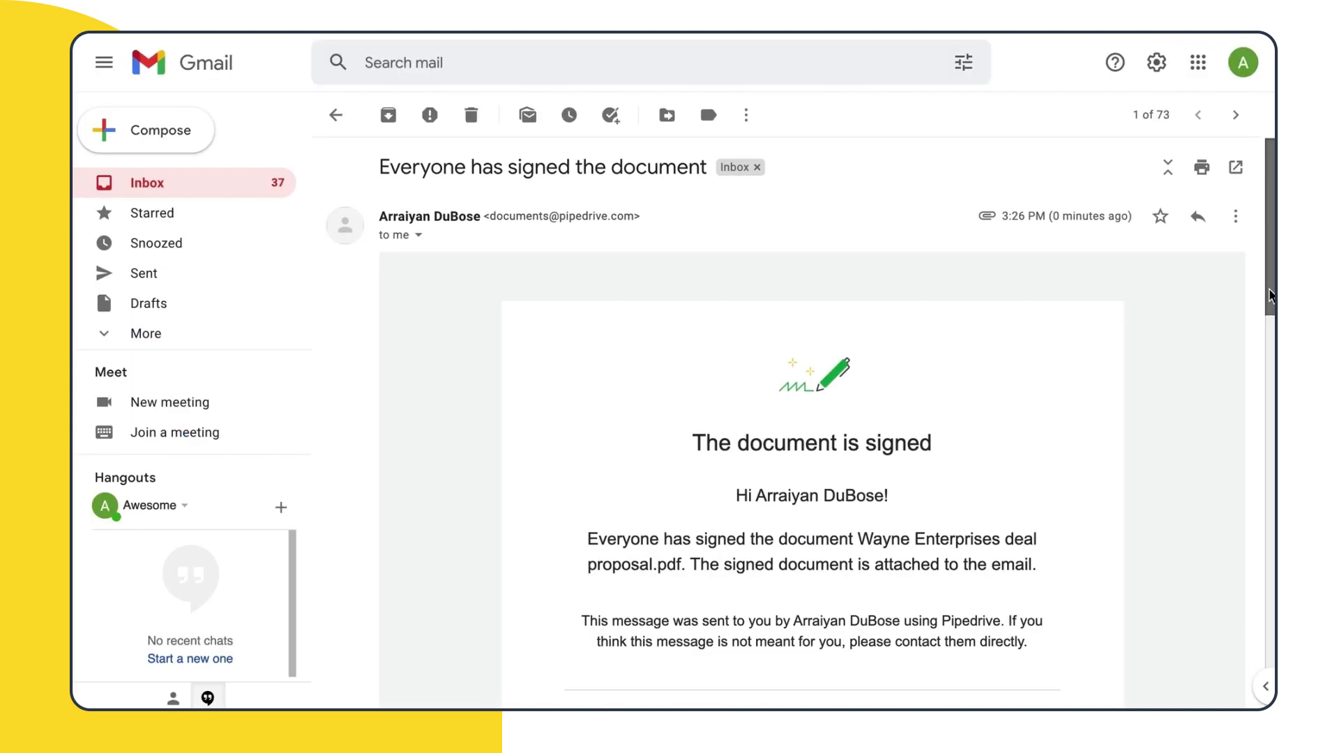
pyautogui.scroll(-3, 1272, 328)
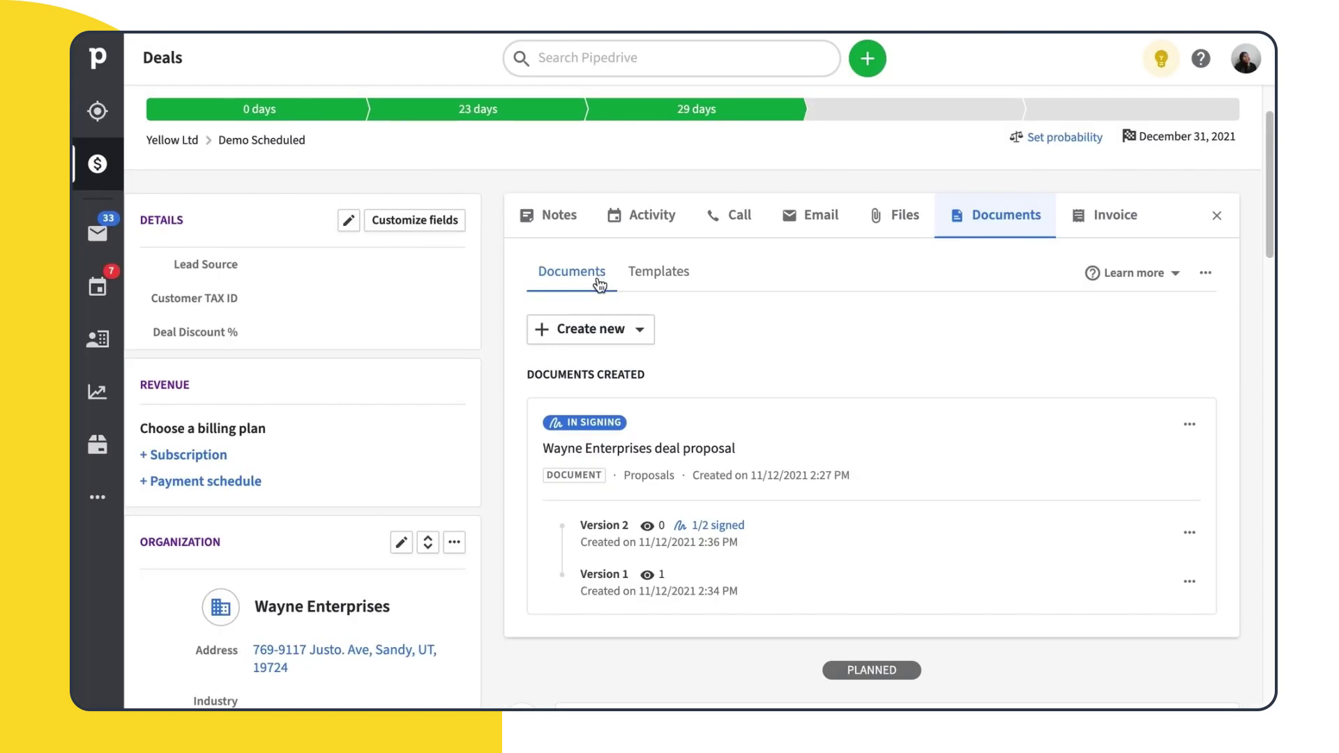
# Create a blank document template named with the Deal title field, filed under Proposals
pyautogui.click(654, 288)
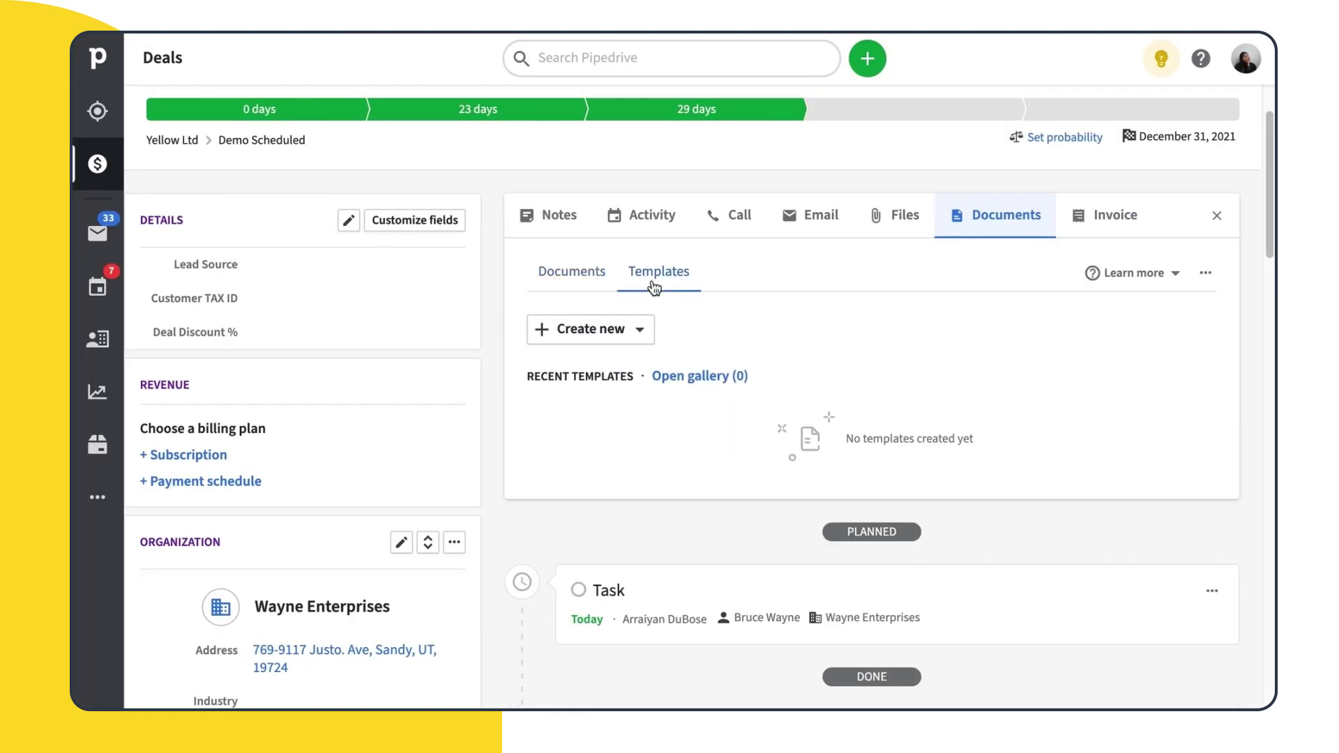
pyautogui.click(639, 334)
pyautogui.click(649, 376)
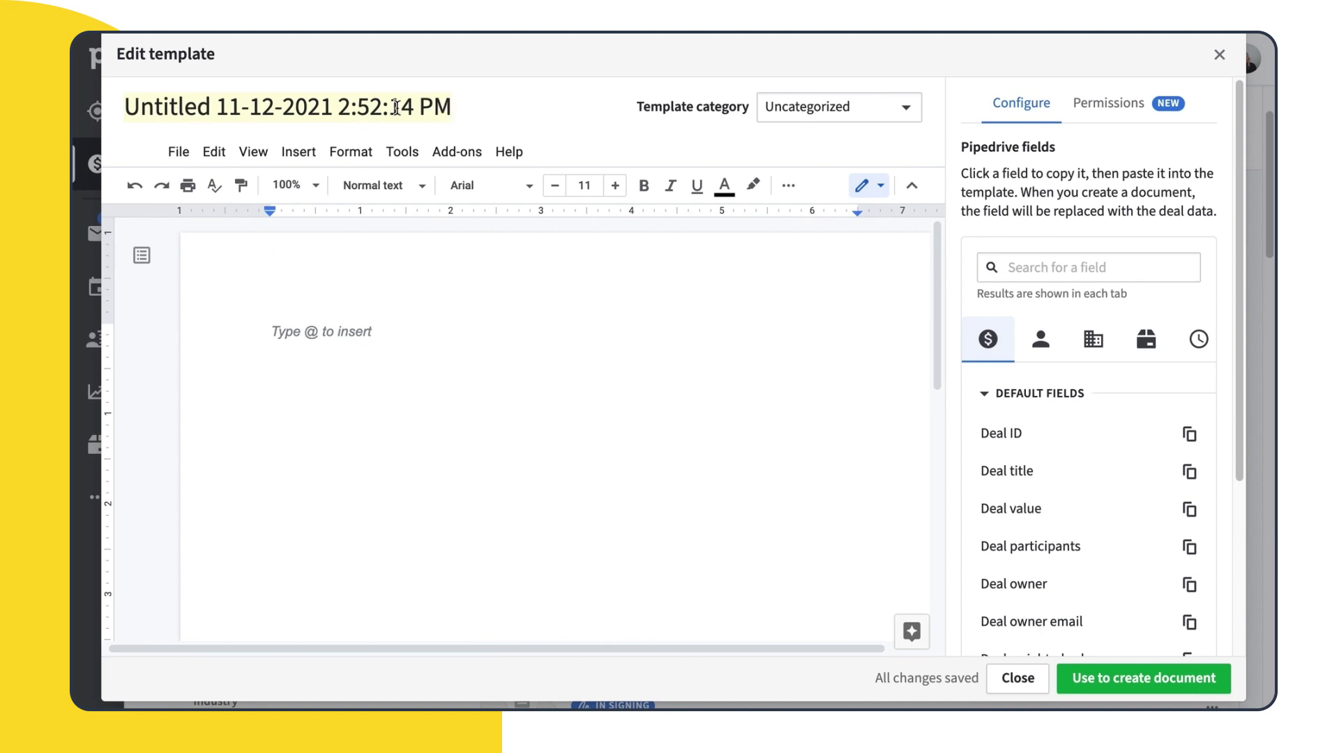
pyautogui.click(1103, 472)
pyautogui.moveTo(455, 112); pyautogui.dragTo(98, 114)
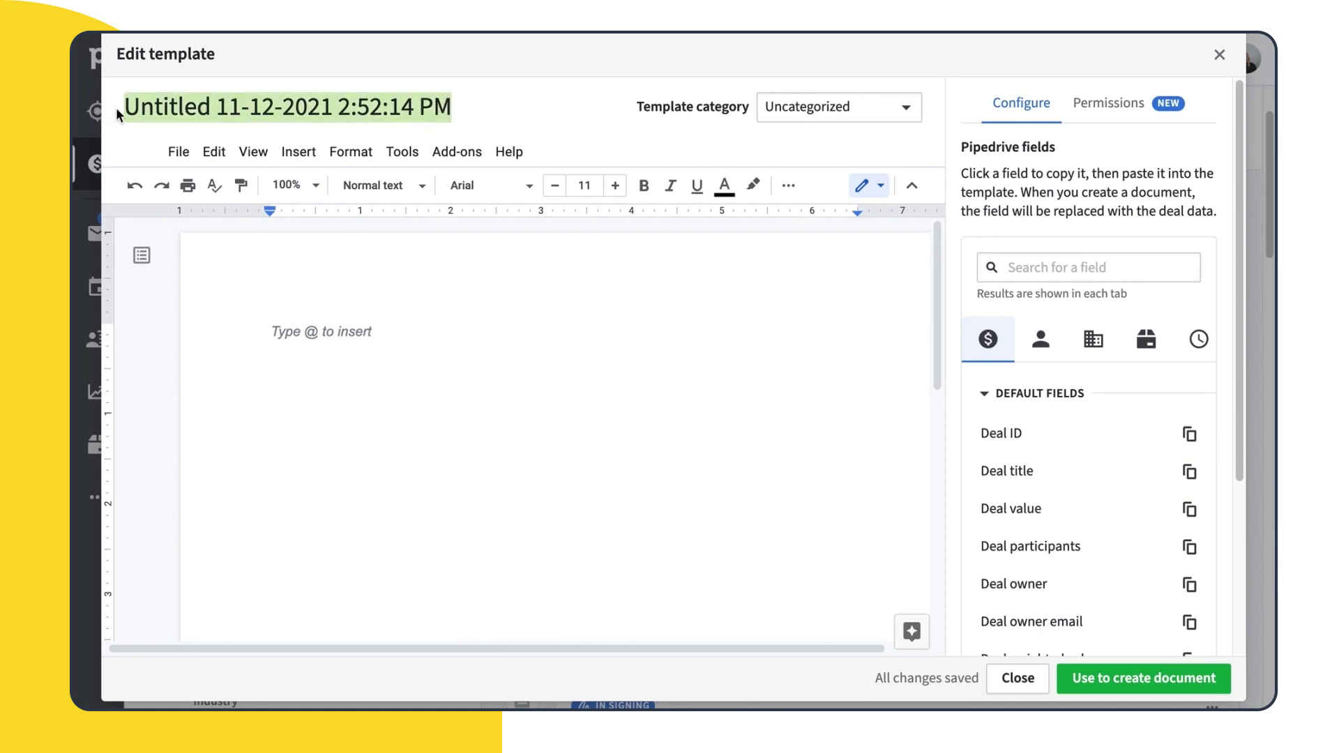
pyautogui.hotkey('ctrl', 'v')
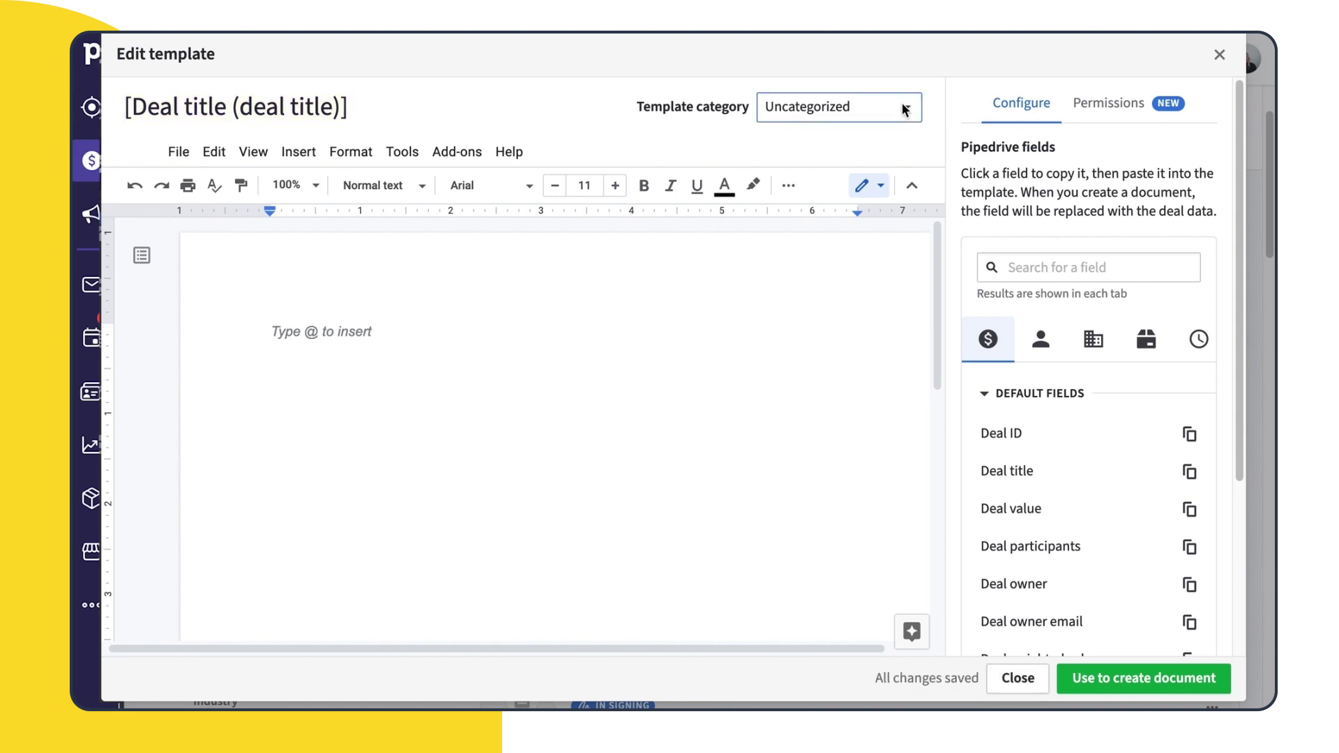
pyautogui.click(904, 110)
pyautogui.click(802, 212)
# Insert today's date under Proposal, first name after 'Hi', and Deal owner under 'Kind regards'
pyautogui.click(1198, 339)
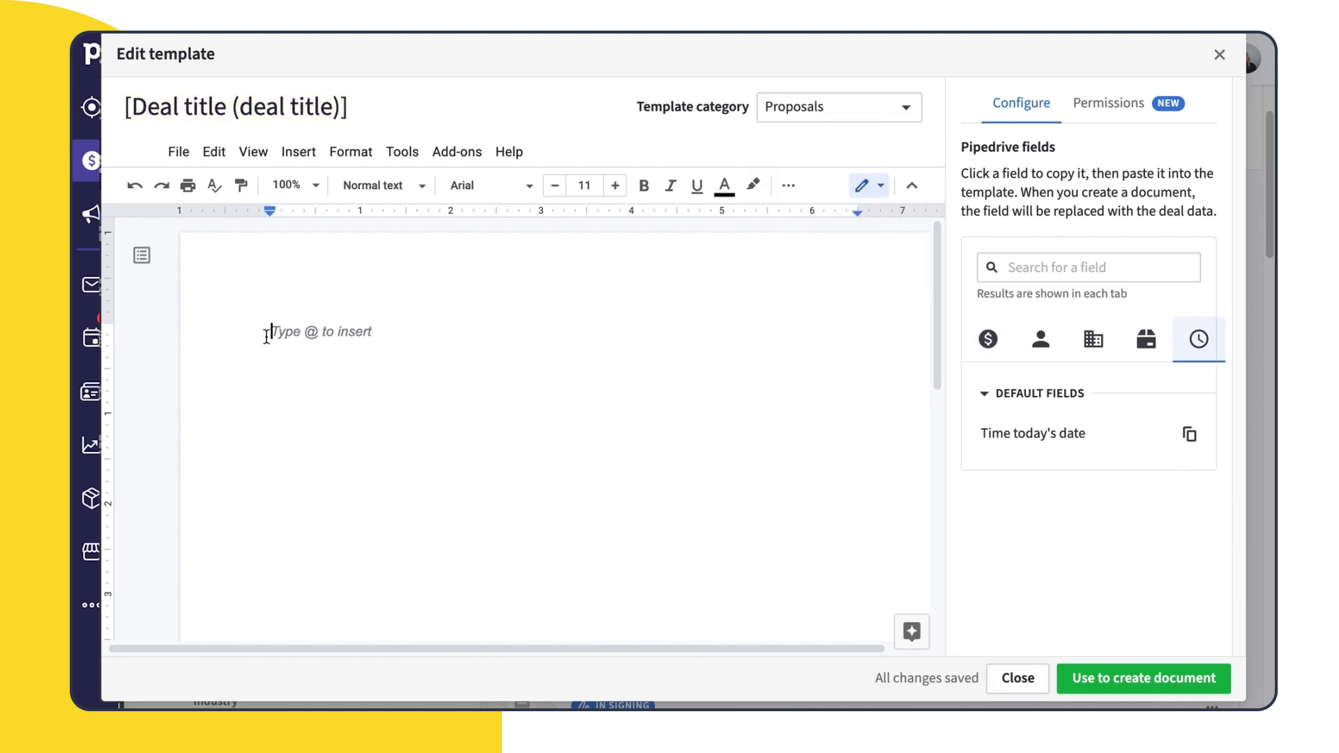
pyautogui.click(1189, 436)
pyautogui.click(370, 481)
pyautogui.press('Return')
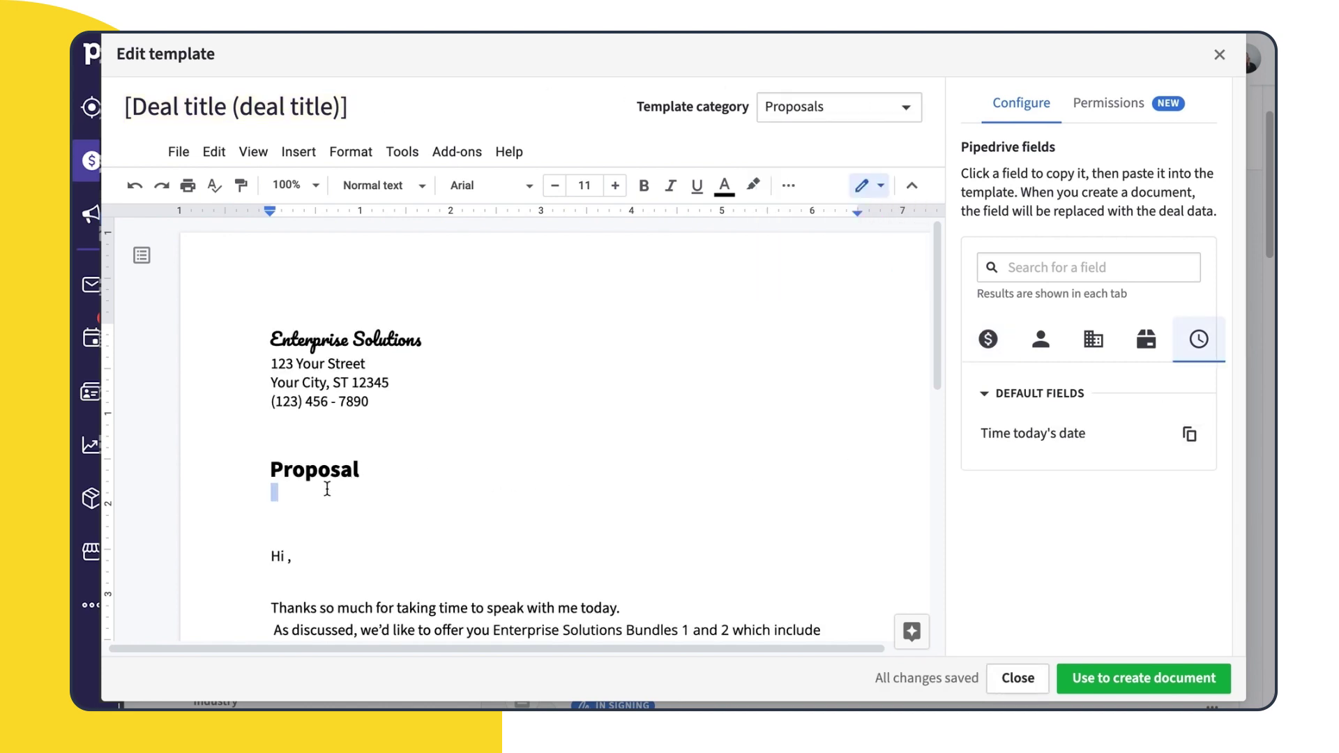
pyautogui.hotkey('ctrl', 'v')
pyautogui.scroll(-3, 681, 541)
pyautogui.click(1041, 339)
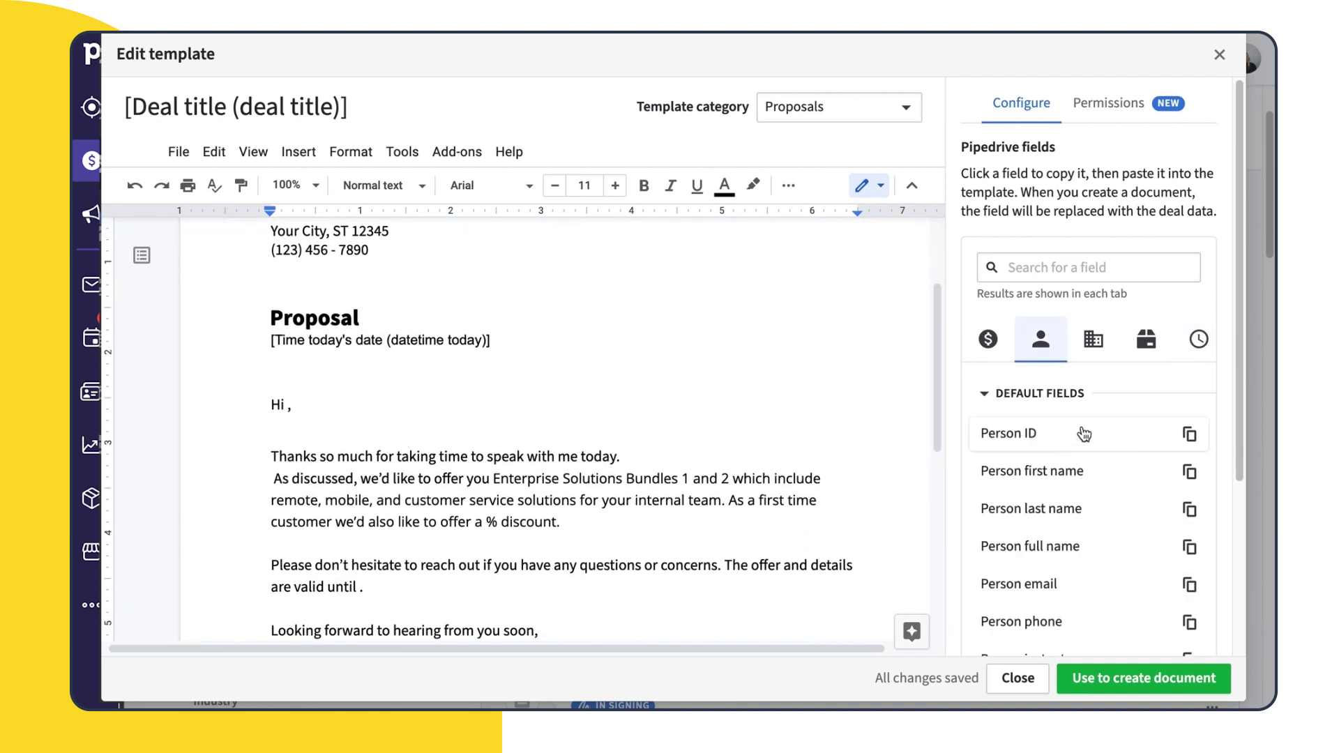
pyautogui.click(1190, 482)
pyautogui.click(287, 405)
pyautogui.hotkey('ctrl', 'v')
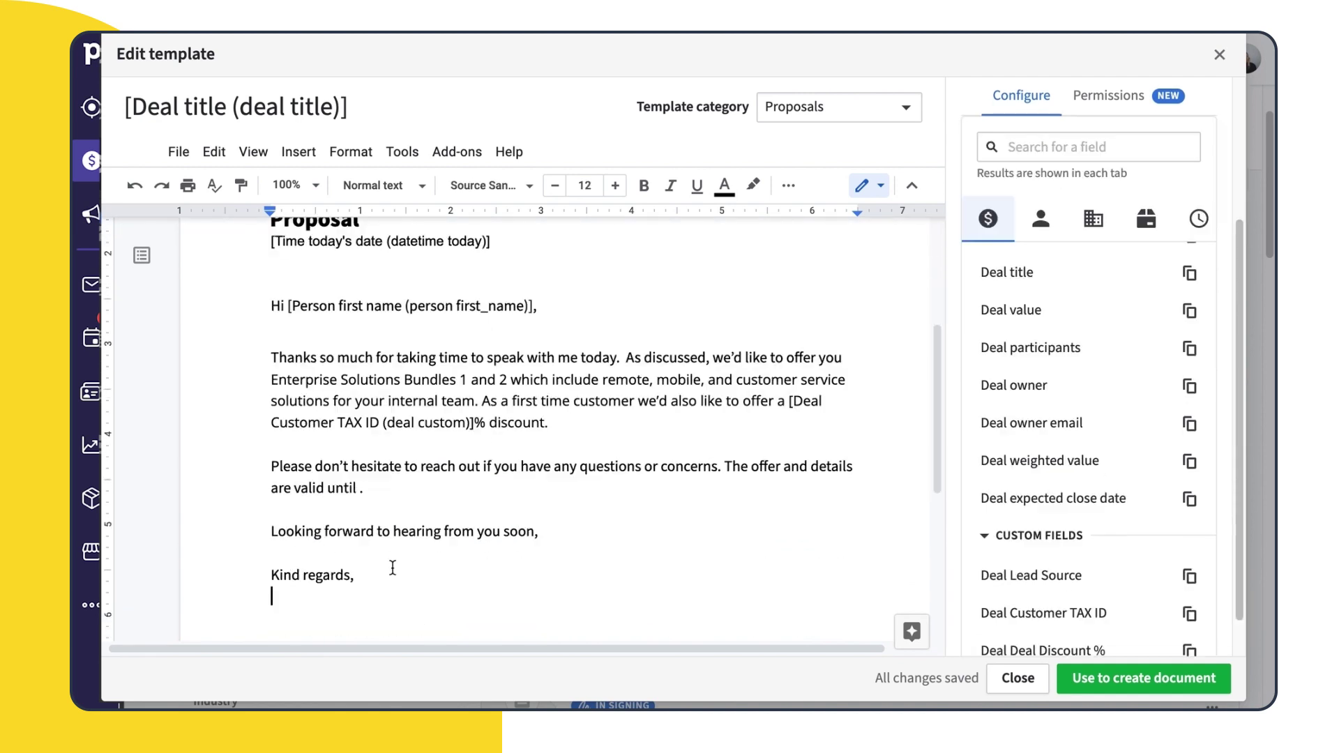
pyautogui.hotkey('ctrl', 'v')
pyautogui.moveTo(935, 471); pyautogui.dragTo(920, 369)
# Share the template with two colleagues, giving one Can edit access, and generate a deal document from it
pyautogui.click(1096, 103)
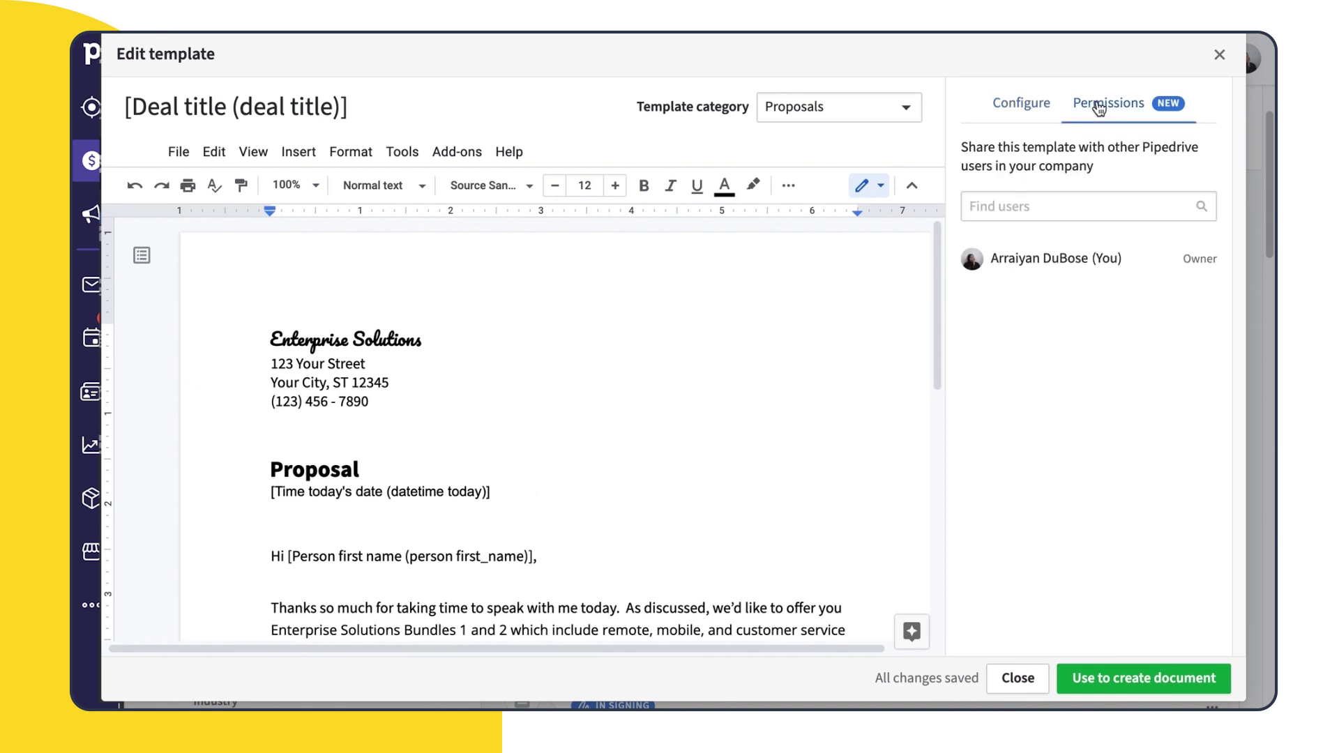
pyautogui.click(1081, 206)
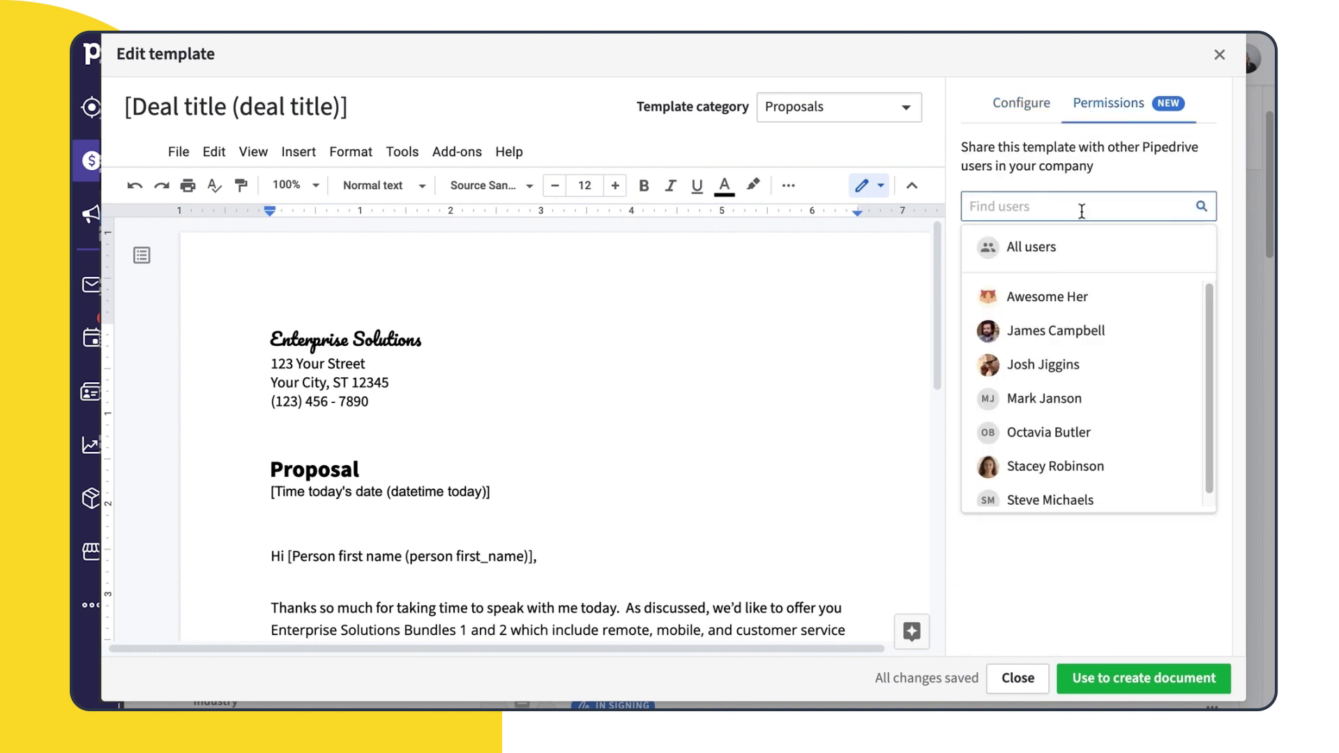
pyautogui.click(1125, 440)
pyautogui.click(1141, 206)
pyautogui.click(1088, 499)
pyautogui.click(1200, 292)
pyautogui.click(1194, 363)
pyautogui.click(1200, 327)
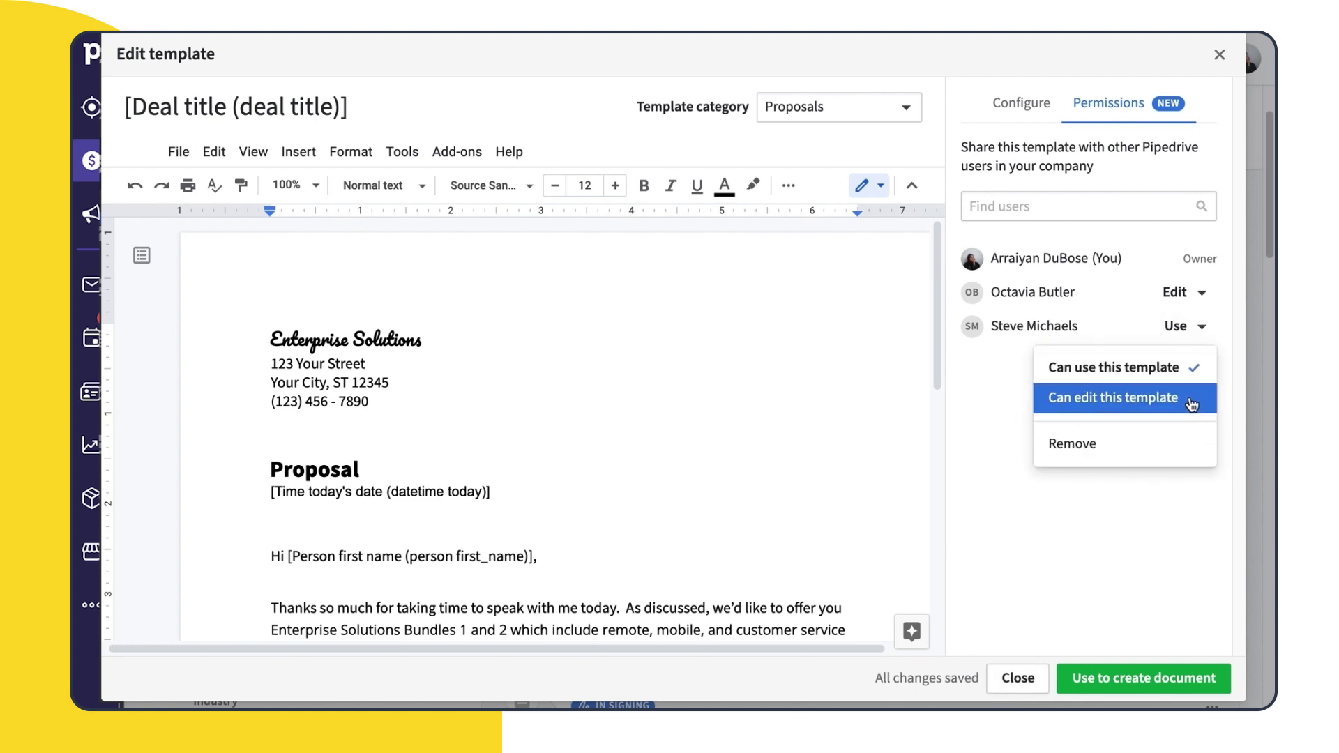
pyautogui.click(1138, 488)
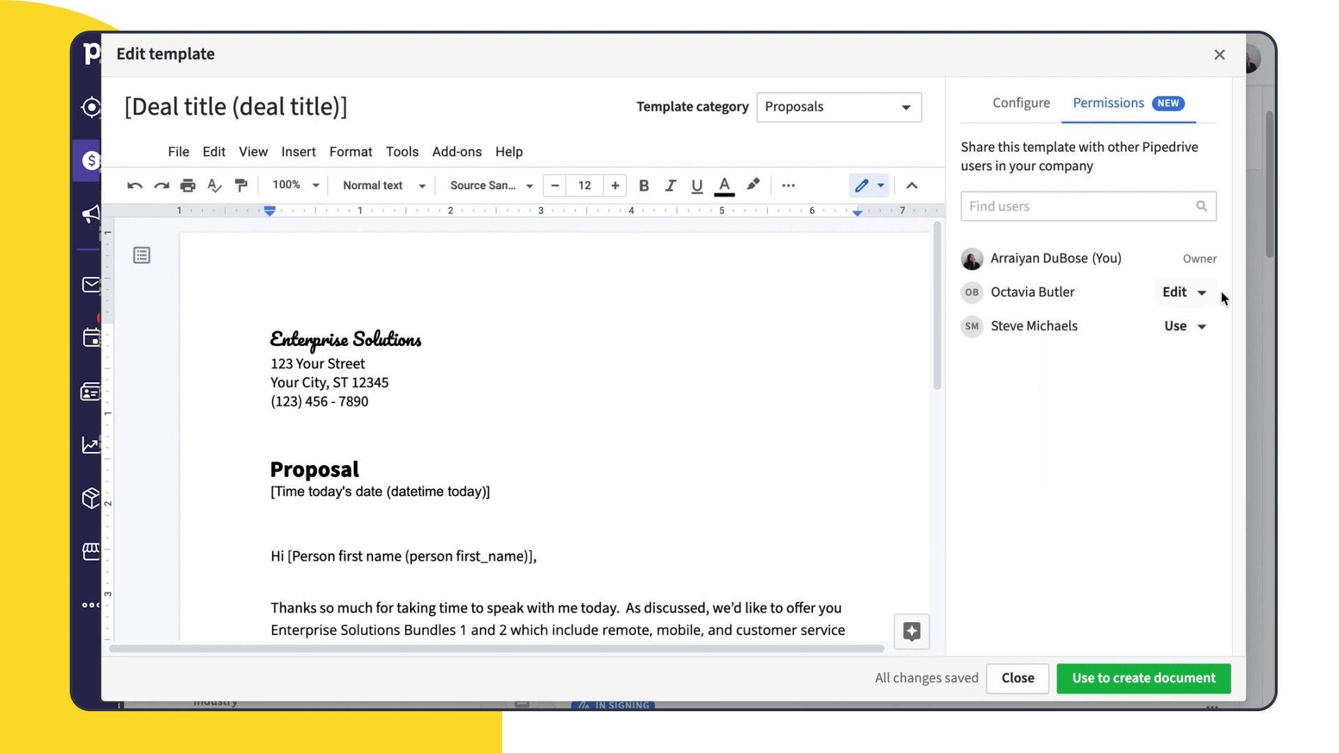
pyautogui.click(1175, 689)
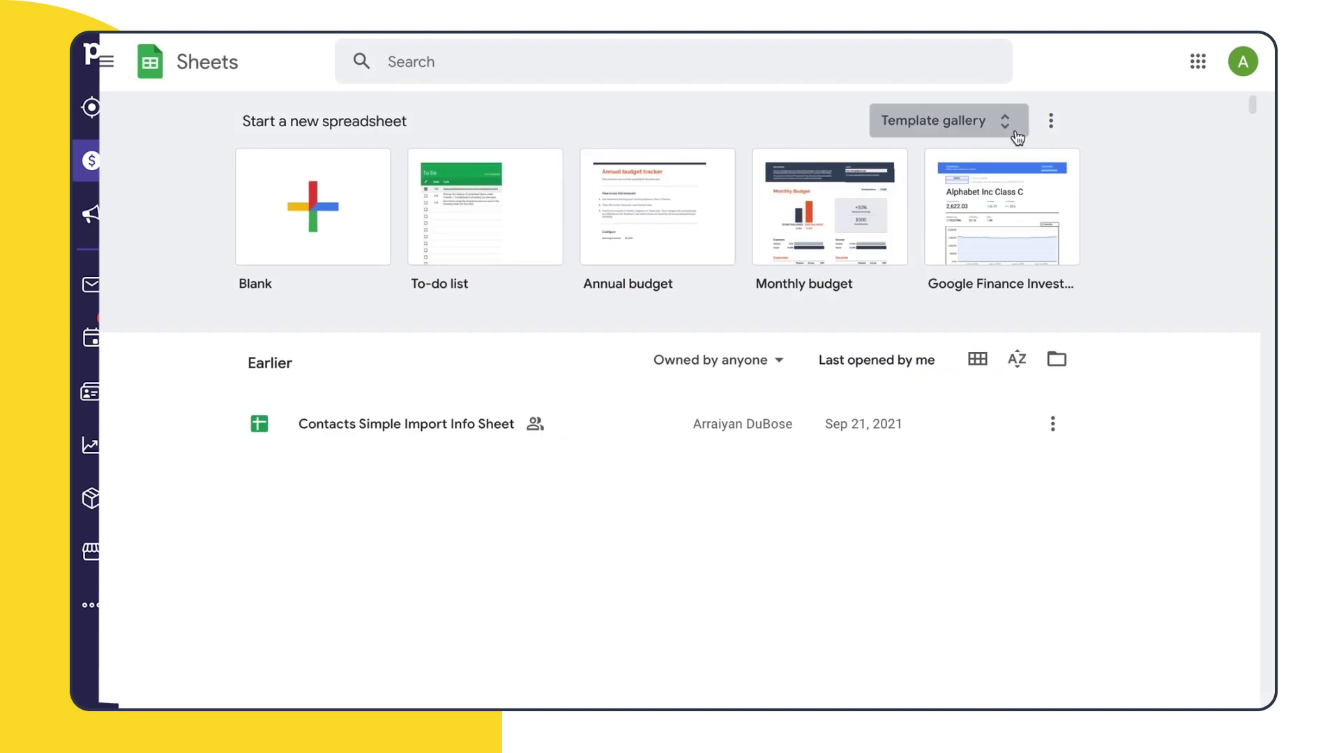
# Browse the Google Sheets template gallery's calendar, schedule, planner and roster templates
pyautogui.click(1005, 125)
pyautogui.scroll(-3, 1099, 358)
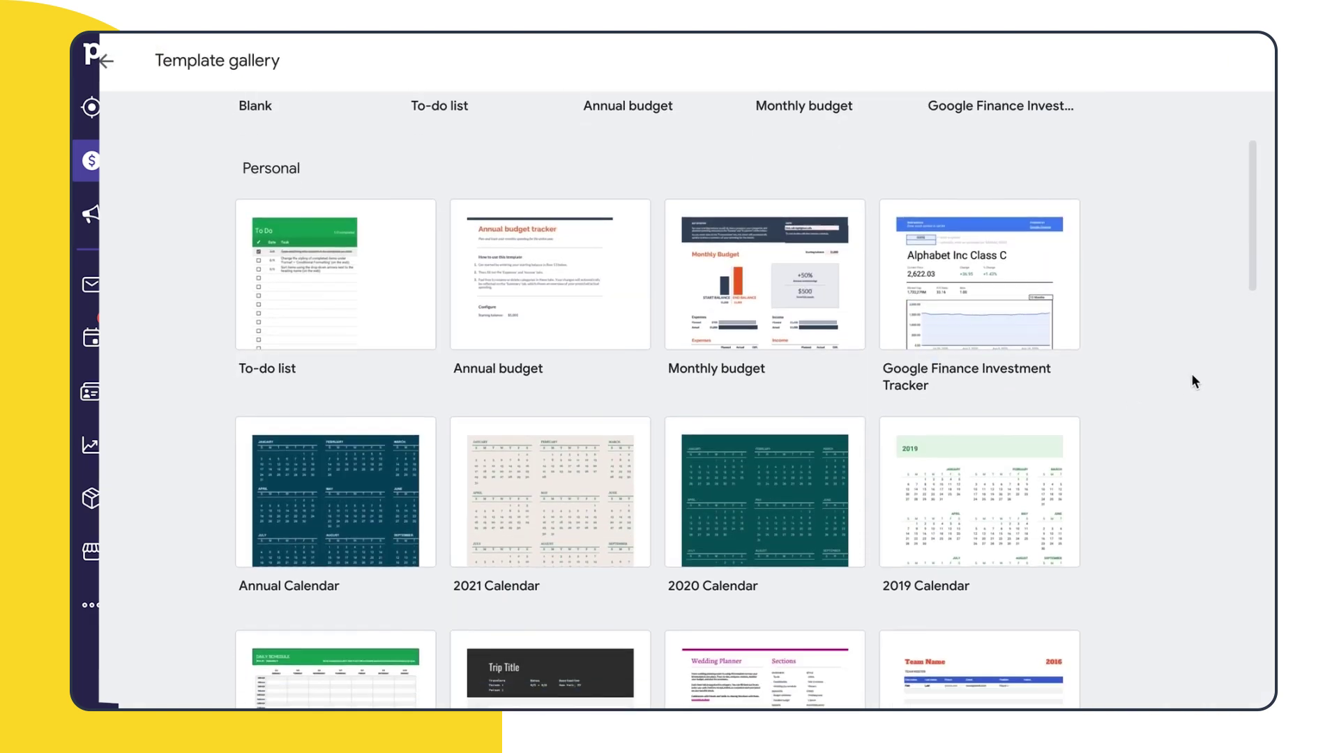
pyautogui.scroll(-10, 1185, 384)
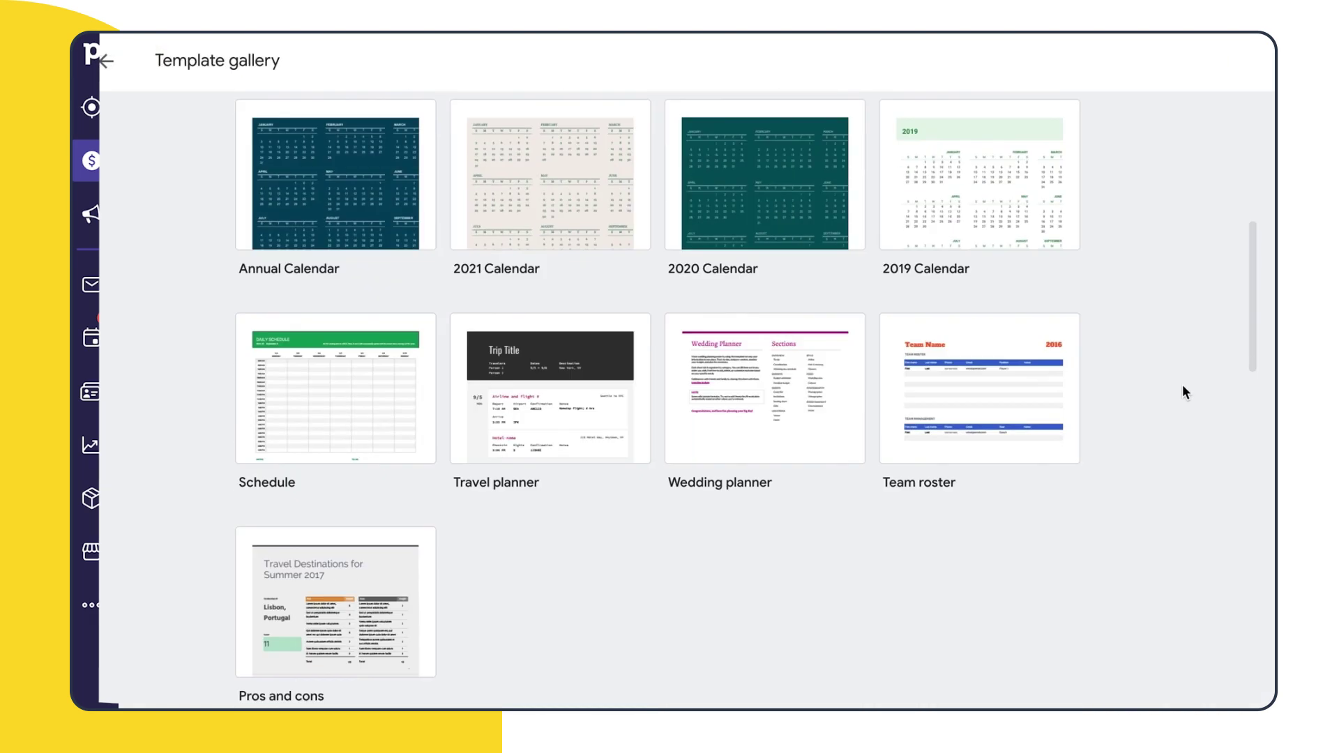
pyautogui.scroll(-2, 530, 502)
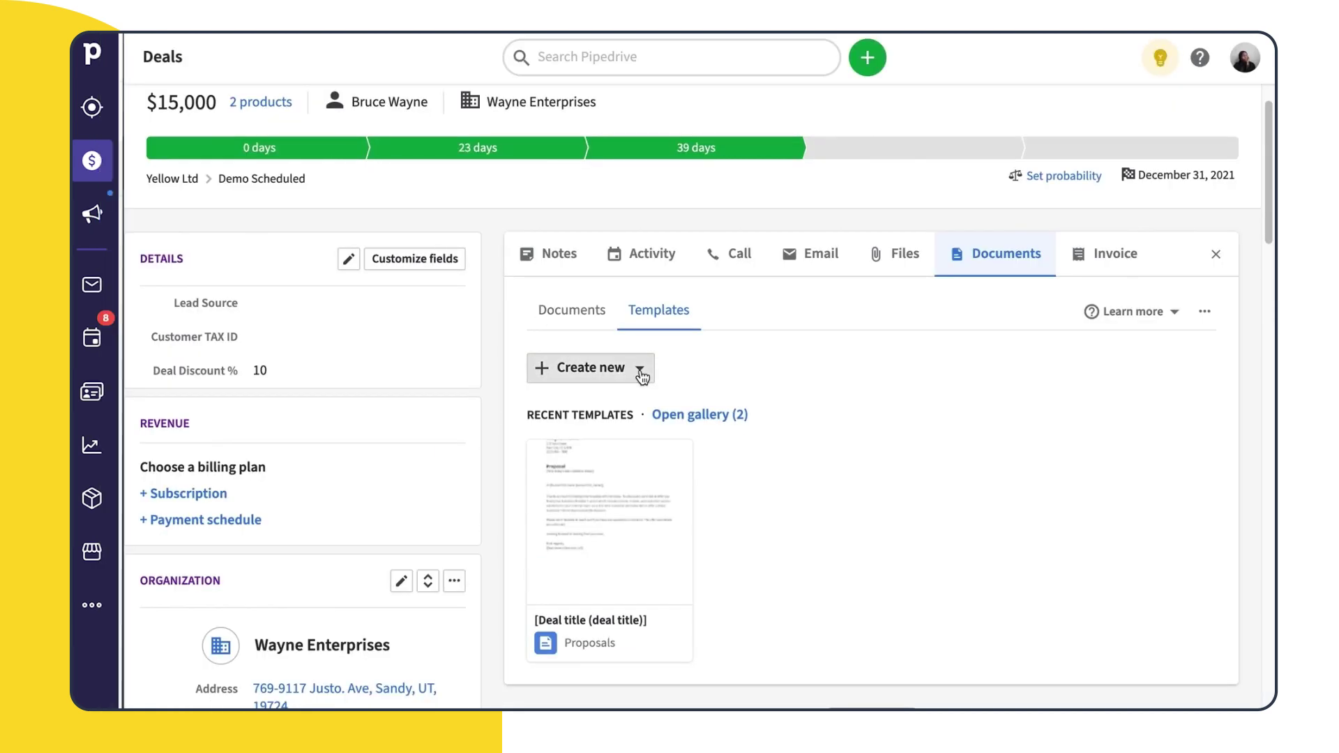
# Create a new template from cloud storage using the Purchase order spreadsheet
pyautogui.click(637, 368)
pyautogui.click(637, 524)
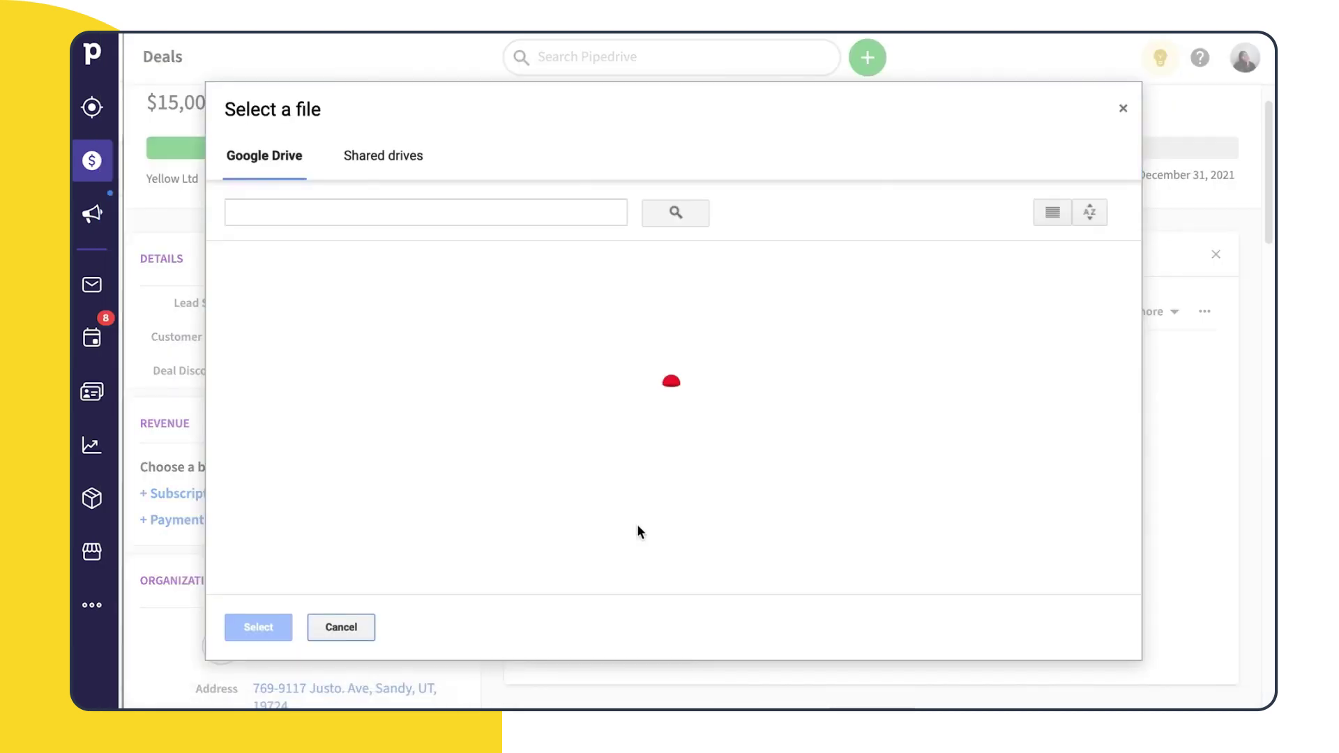
pyautogui.click(375, 505)
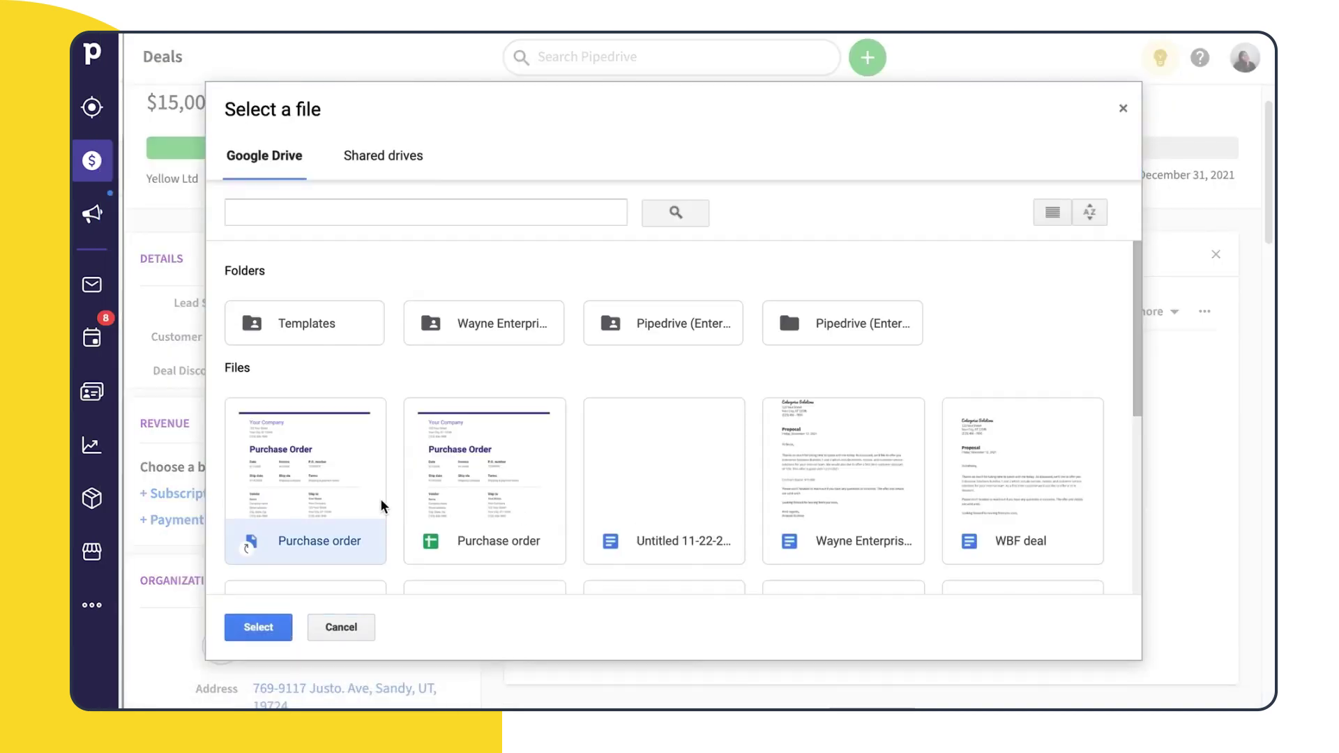
pyautogui.click(256, 626)
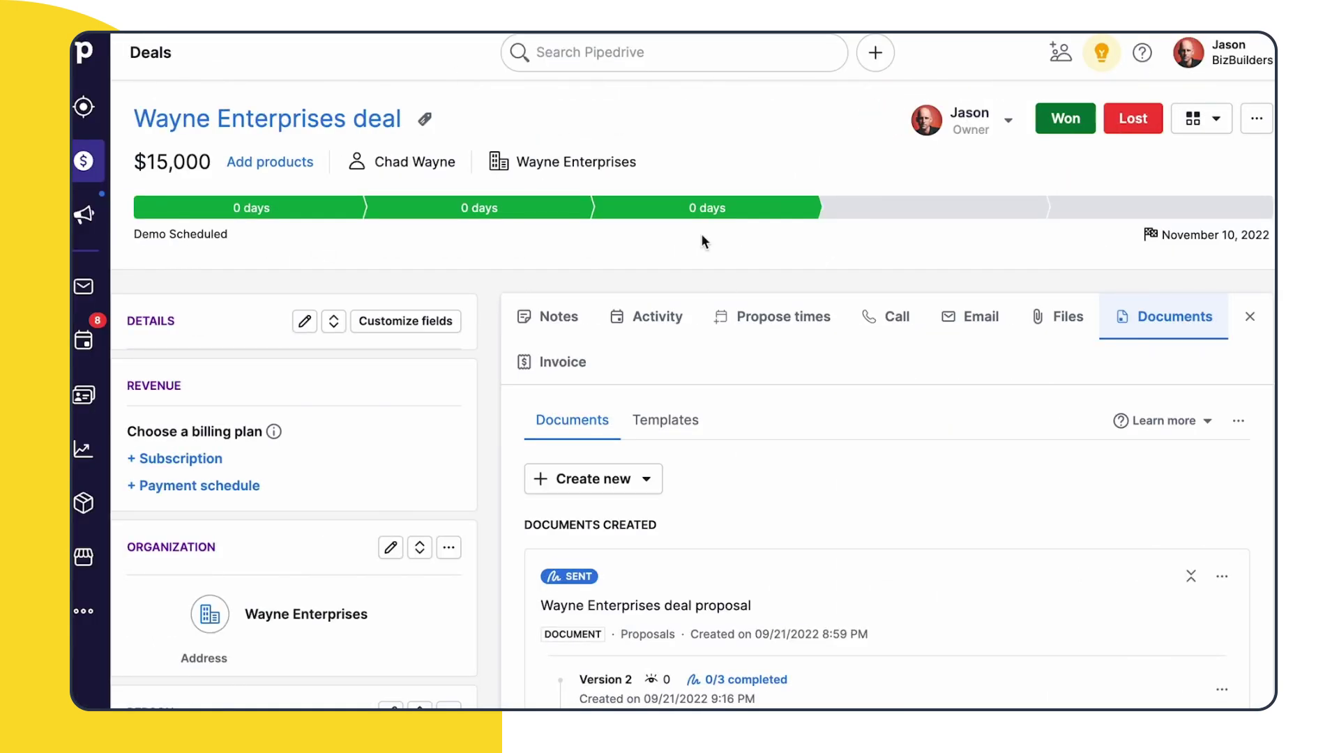
# Open the company-wide Smart Docs settings under Tools and integrations
pyautogui.click(1189, 52)
pyautogui.click(1109, 363)
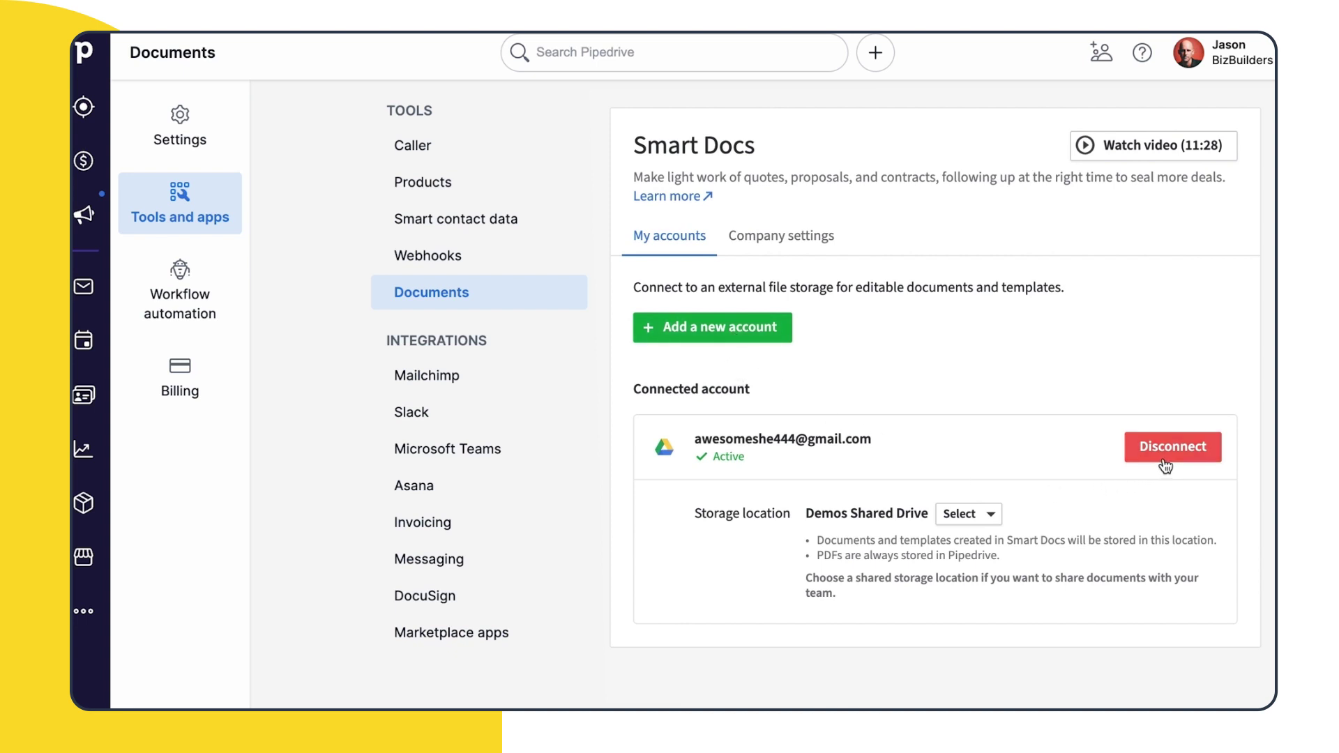
pyautogui.click(815, 239)
pyautogui.moveTo(1271, 334); pyautogui.dragTo(1263, 429)
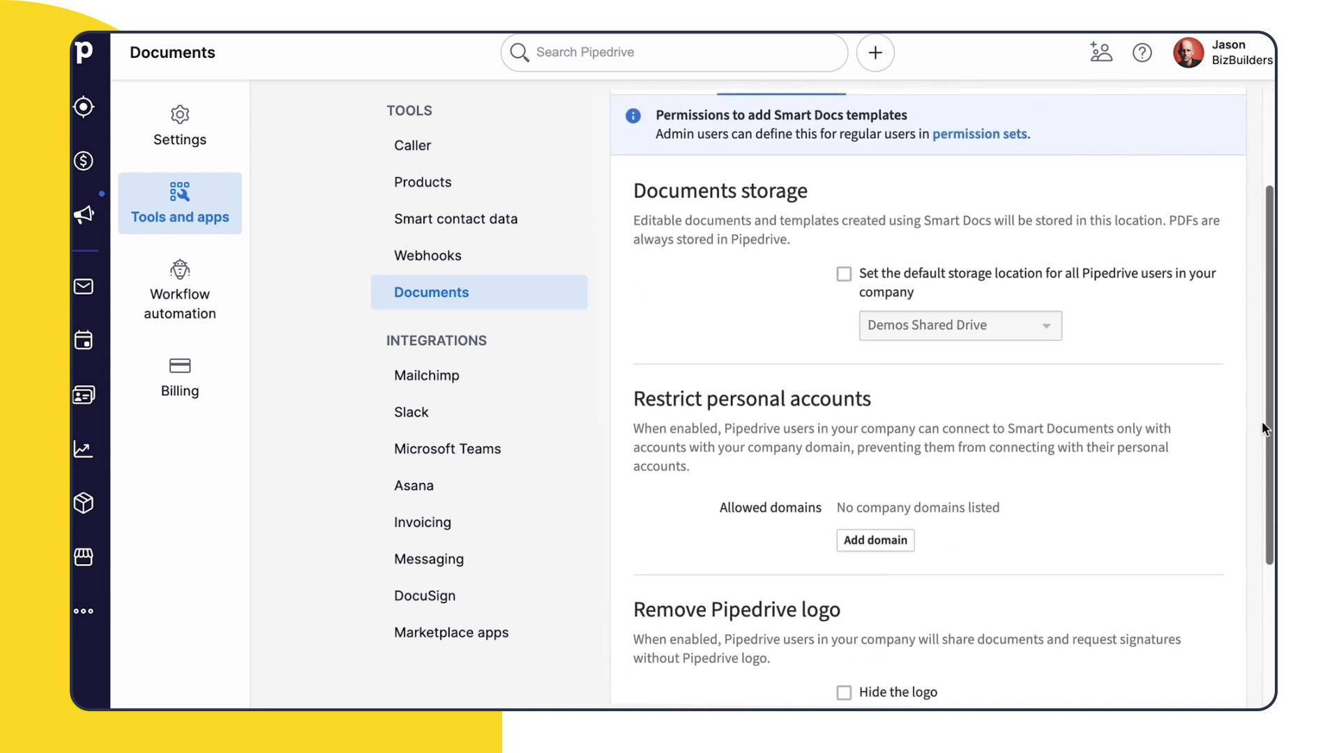
# Leave default storage and allowed domains unset, and hide the Pipedrive logo on shared documents
pyautogui.click(843, 274)
pyautogui.click(1044, 325)
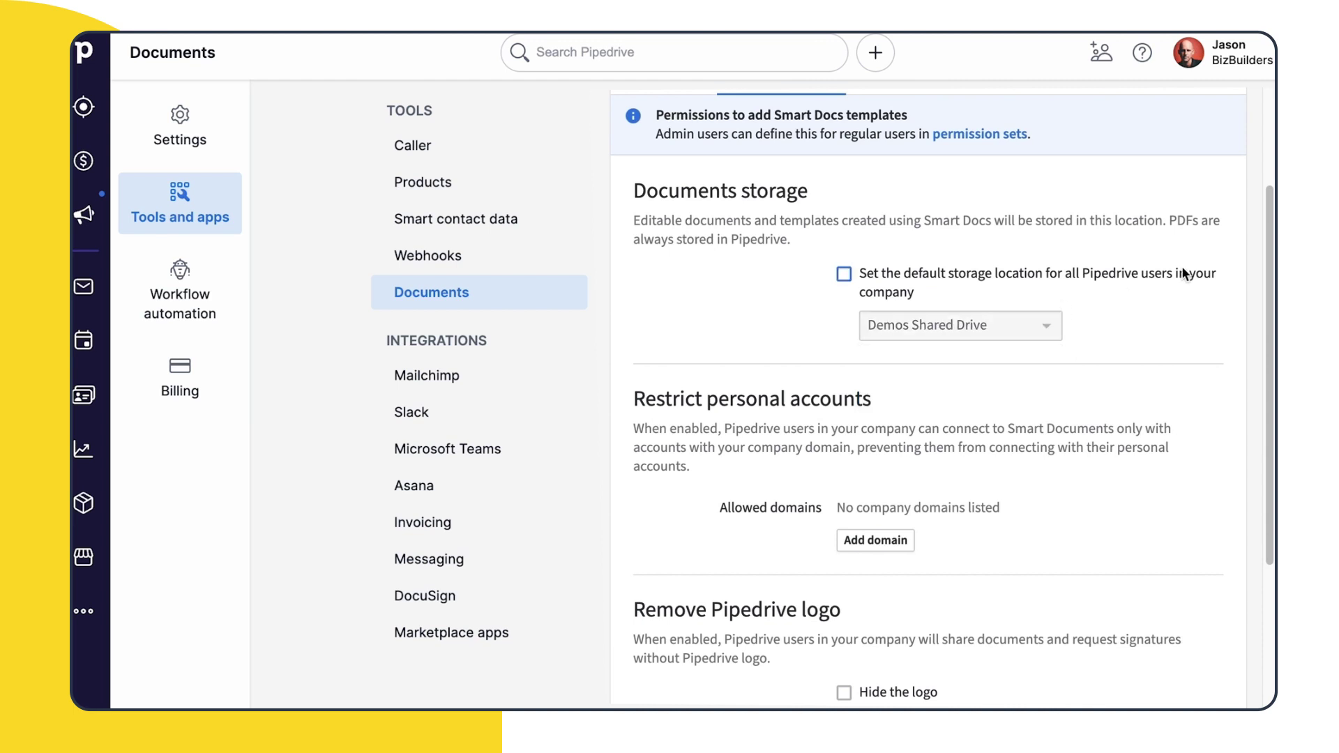
pyautogui.scroll(-3, 1183, 273)
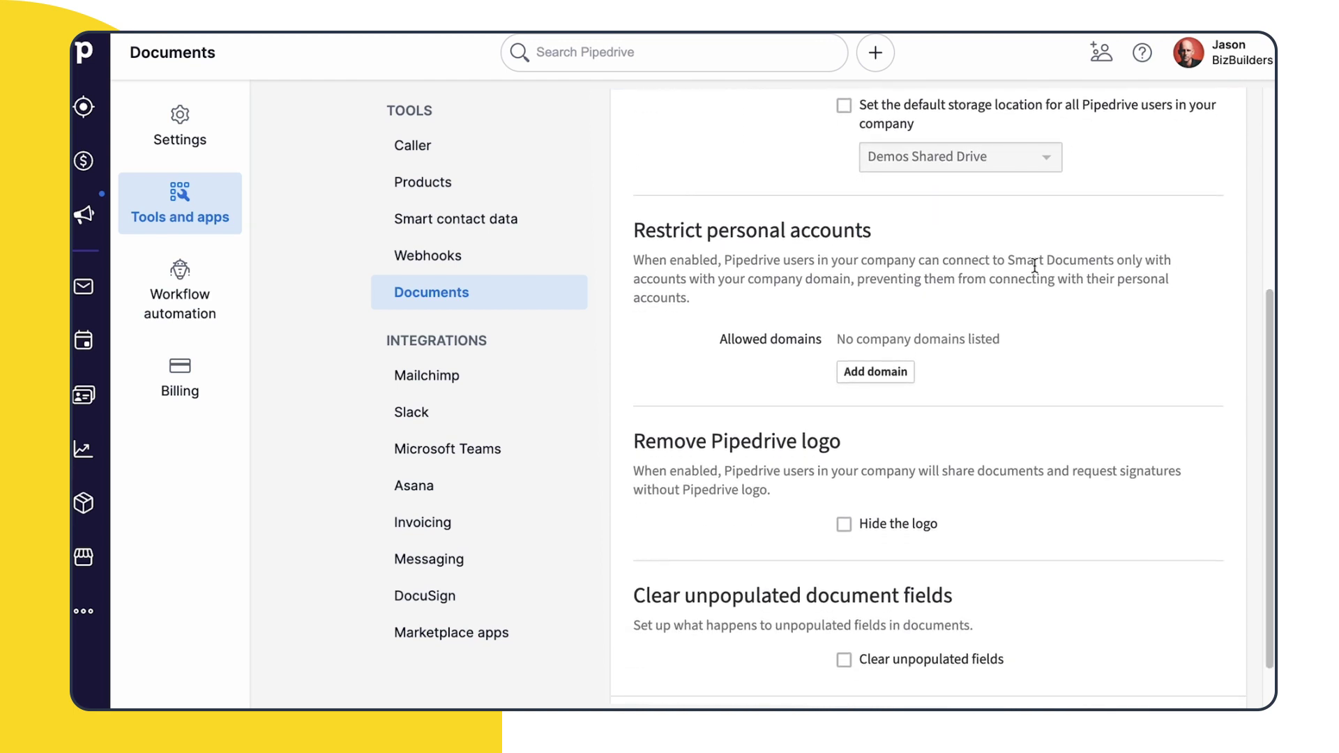
pyautogui.click(862, 385)
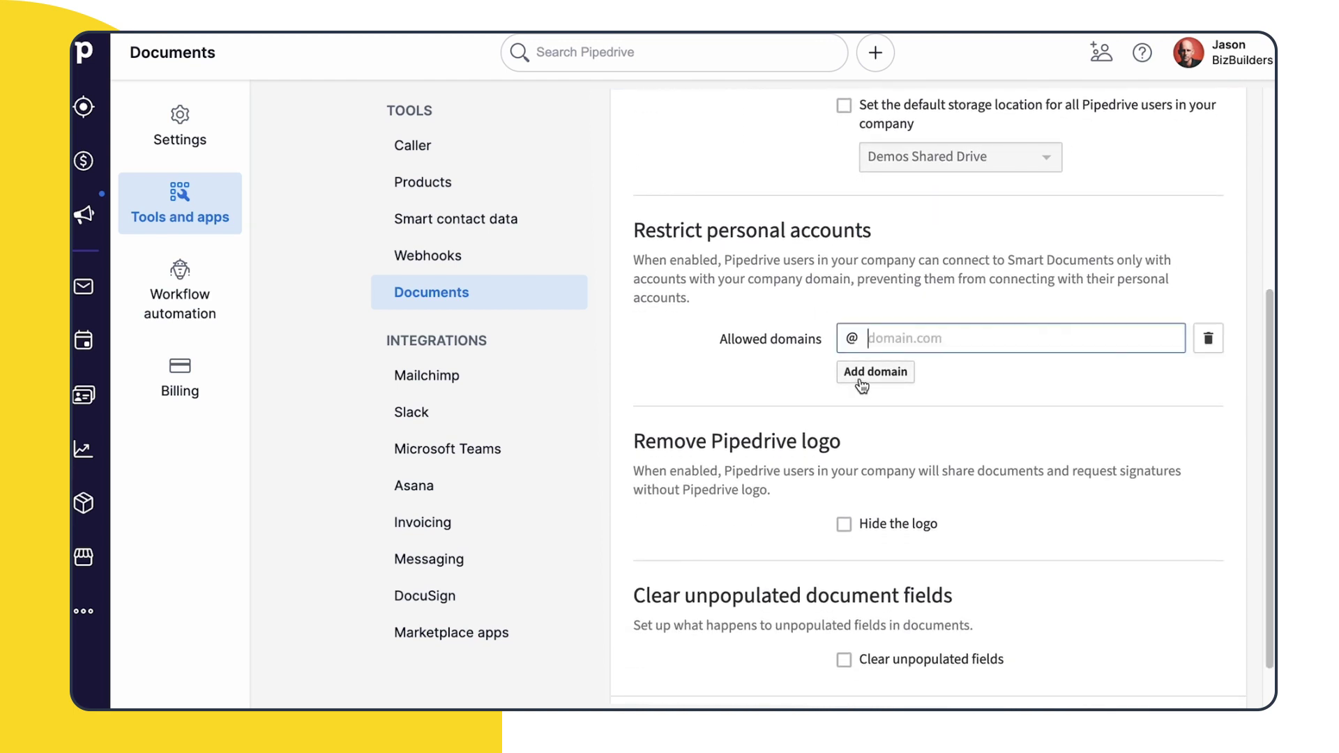
pyautogui.scroll(-1, 1211, 460)
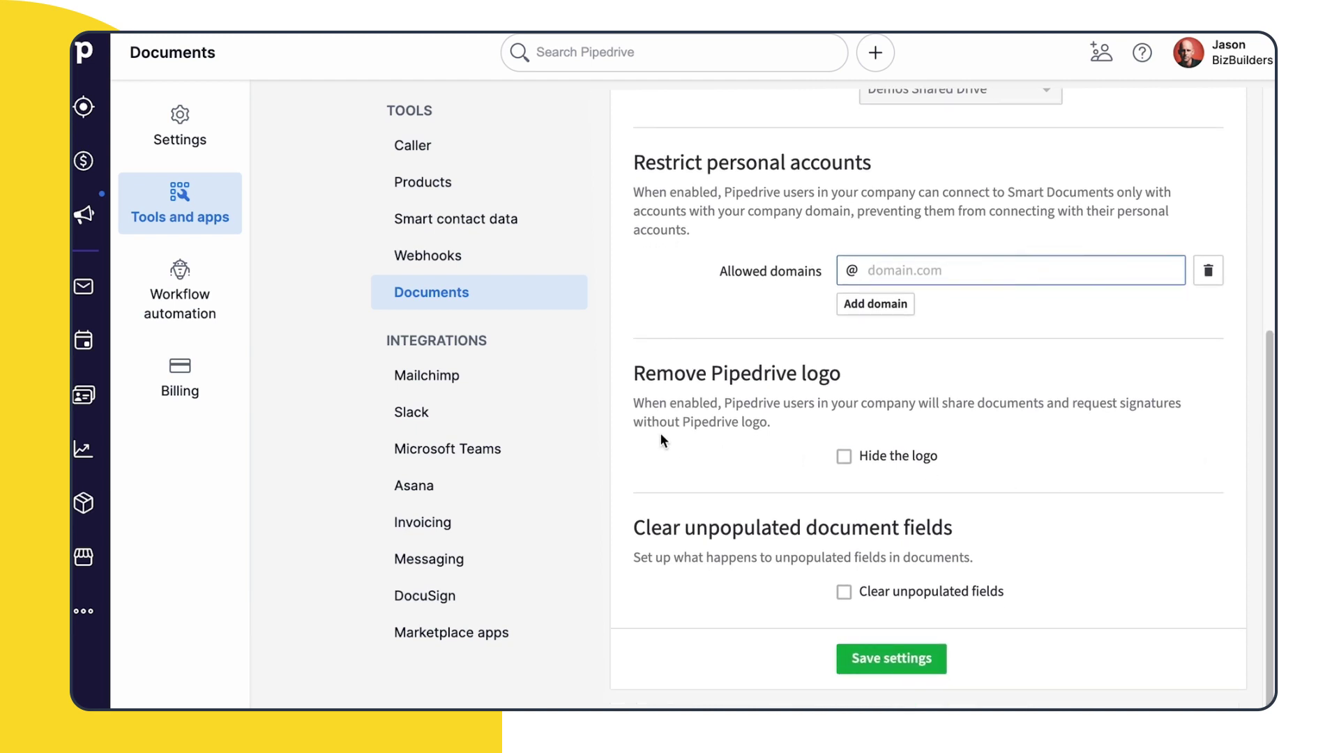
pyautogui.click(734, 405)
pyautogui.click(844, 457)
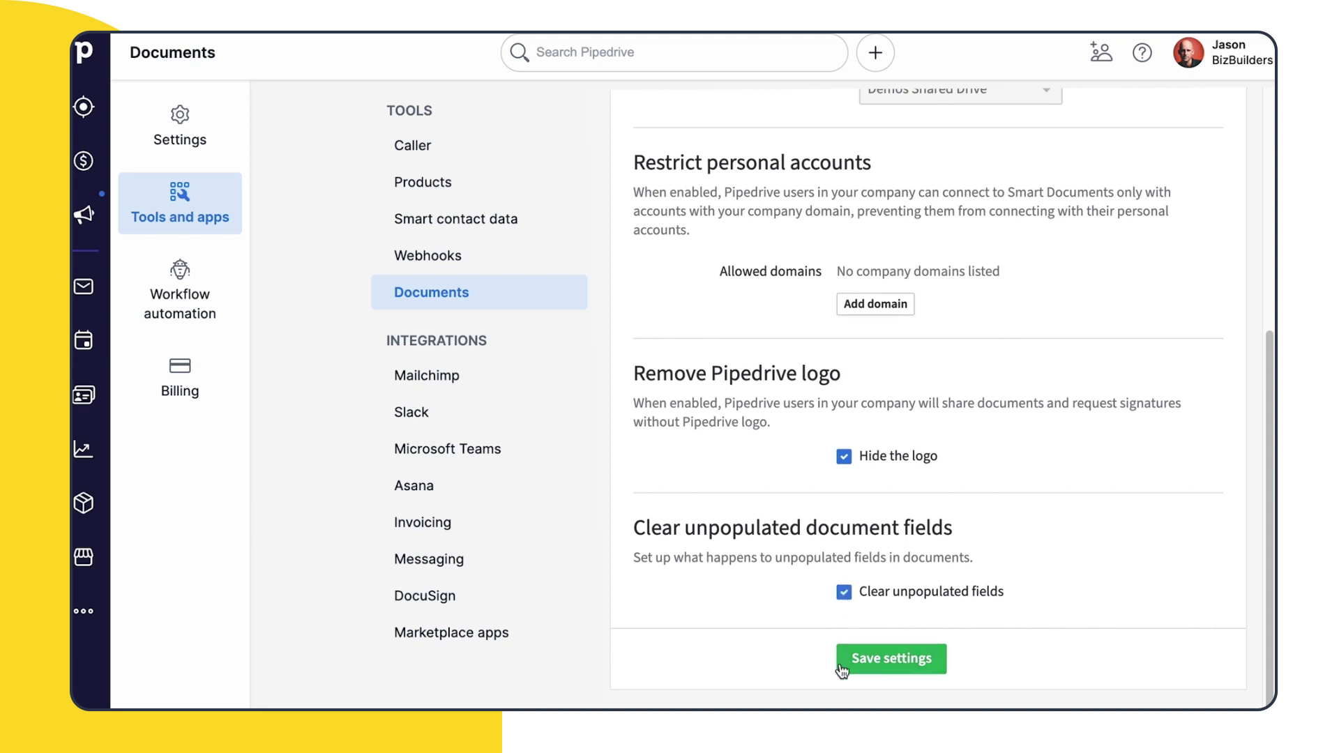
pyautogui.moveTo(1266, 648); pyautogui.dragTo(1265, 412)
# Follow the Smart Docs permission sets link, then view the DocuSign integration page
pyautogui.click(983, 302)
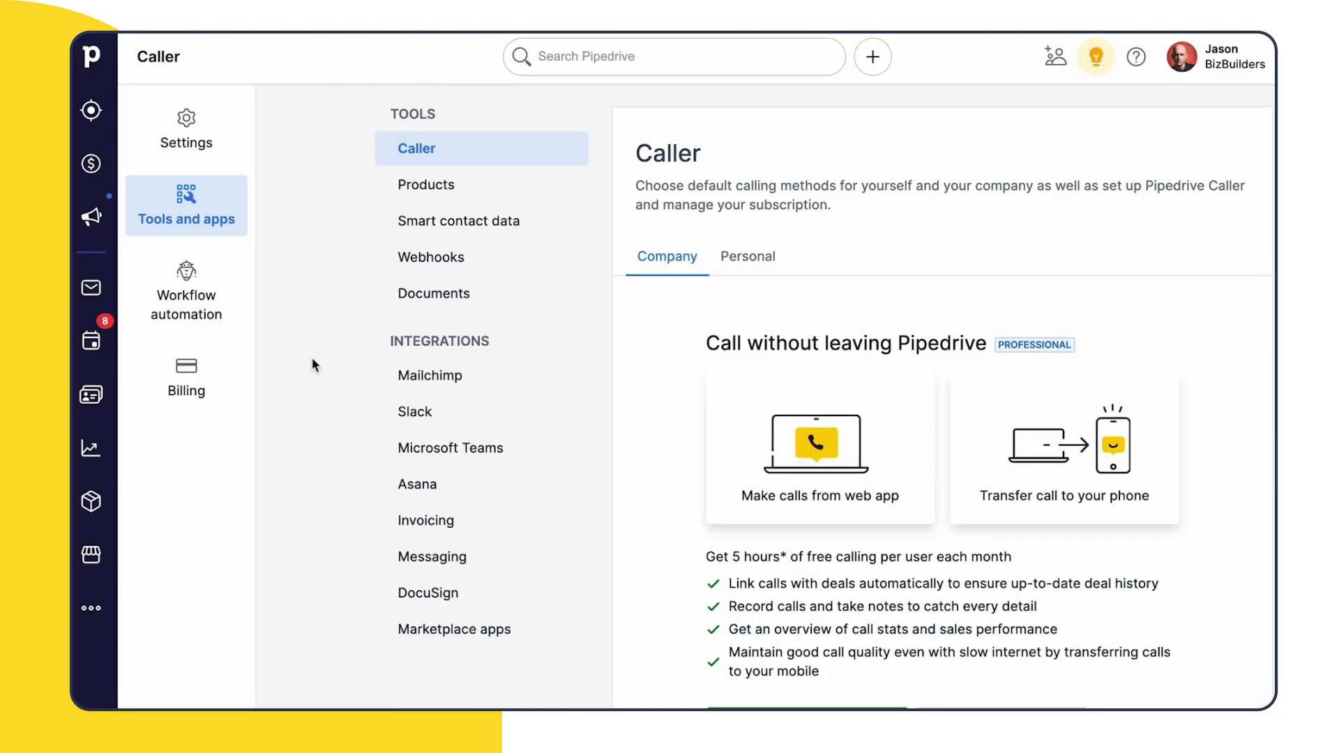
pyautogui.click(410, 594)
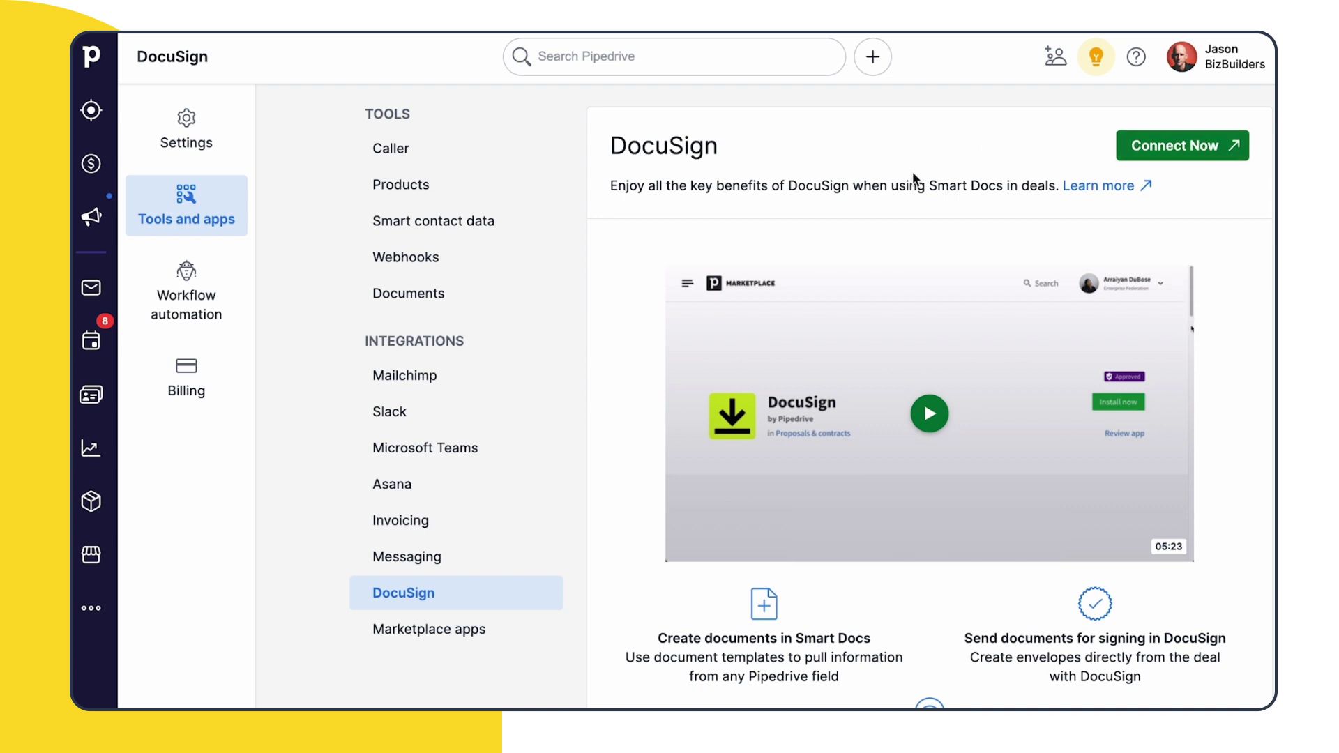
pyautogui.scroll(-3, 882, 282)
pyautogui.scroll(3, 882, 283)
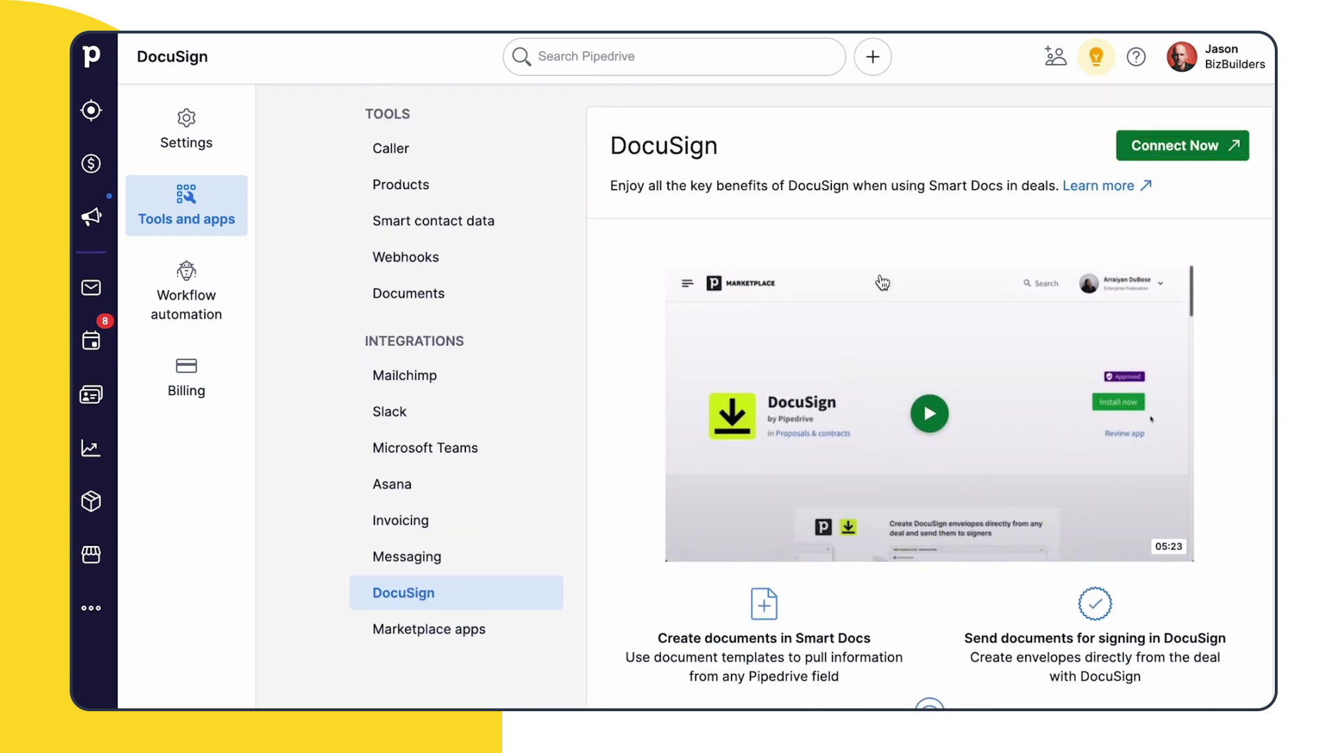